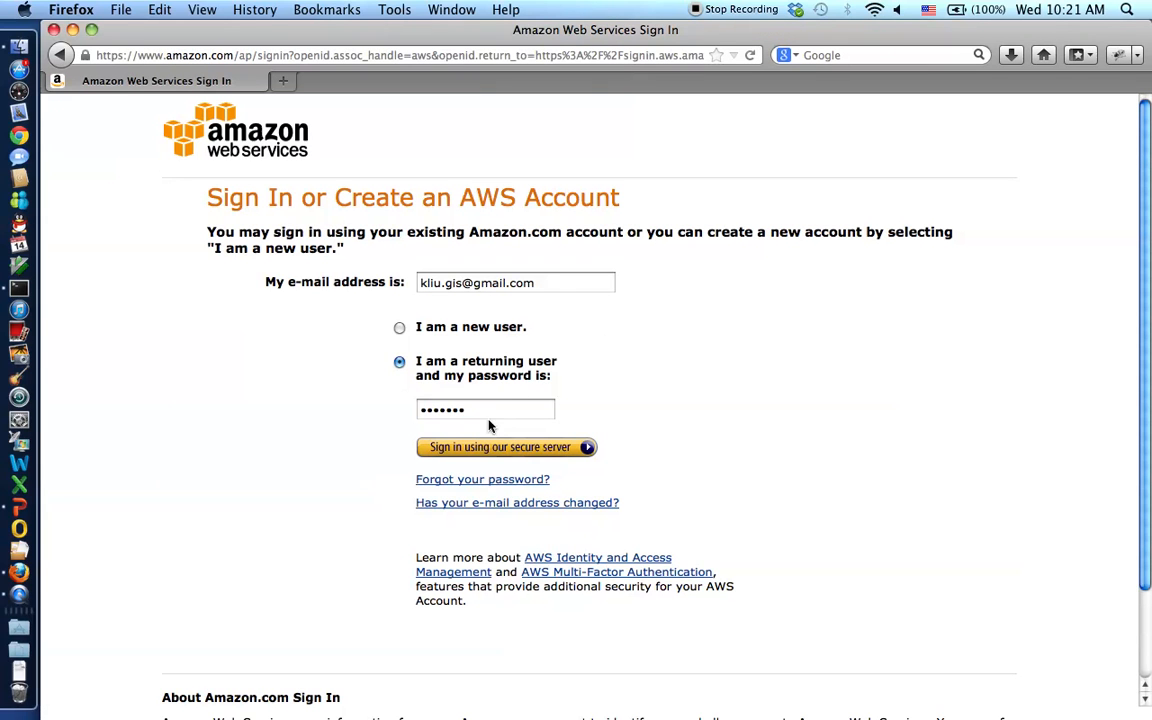
- Sign in to Amazon Web Services as a returning user and open the EC2 service
left_click(487, 448)
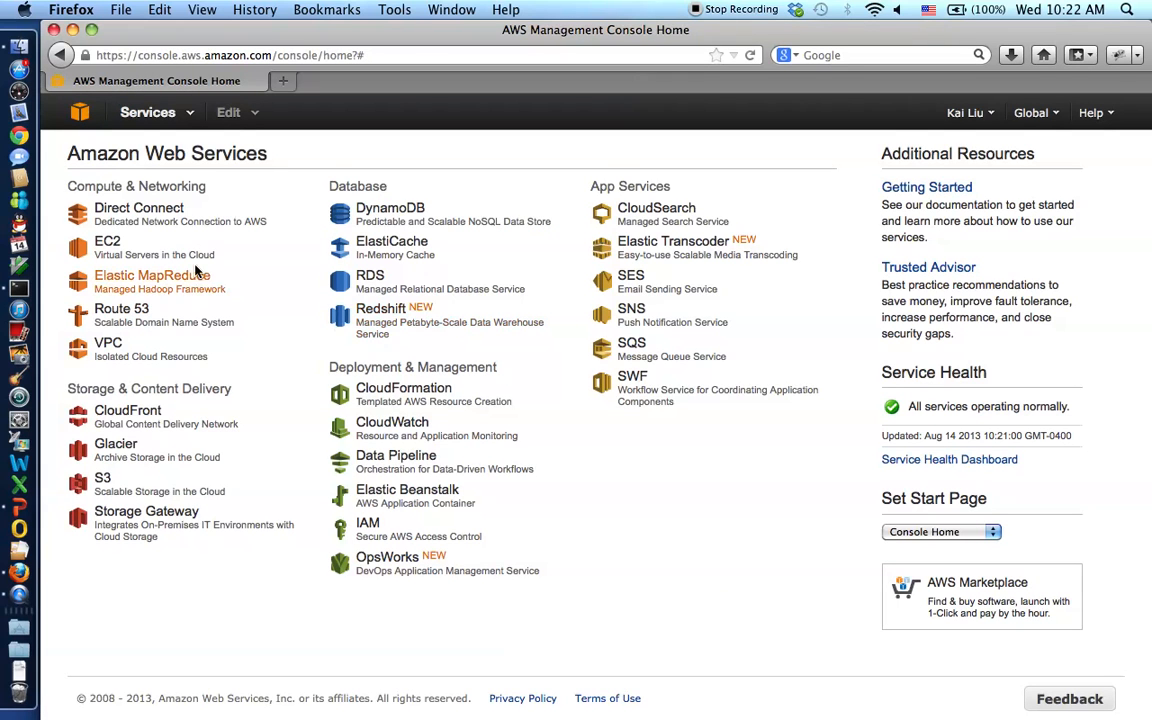
left_click(117, 244)
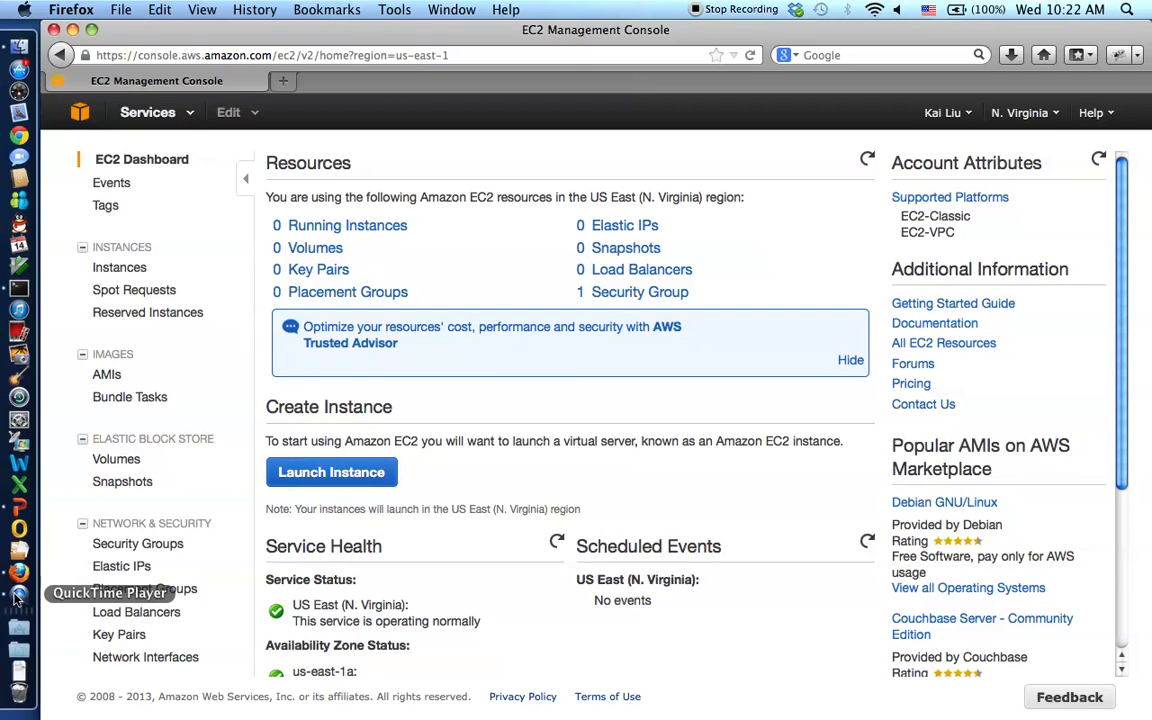
- Switch to PowerPoint, view slide 2 highlighting "Authorize network access", and return to Firefox
left_click(20, 511)
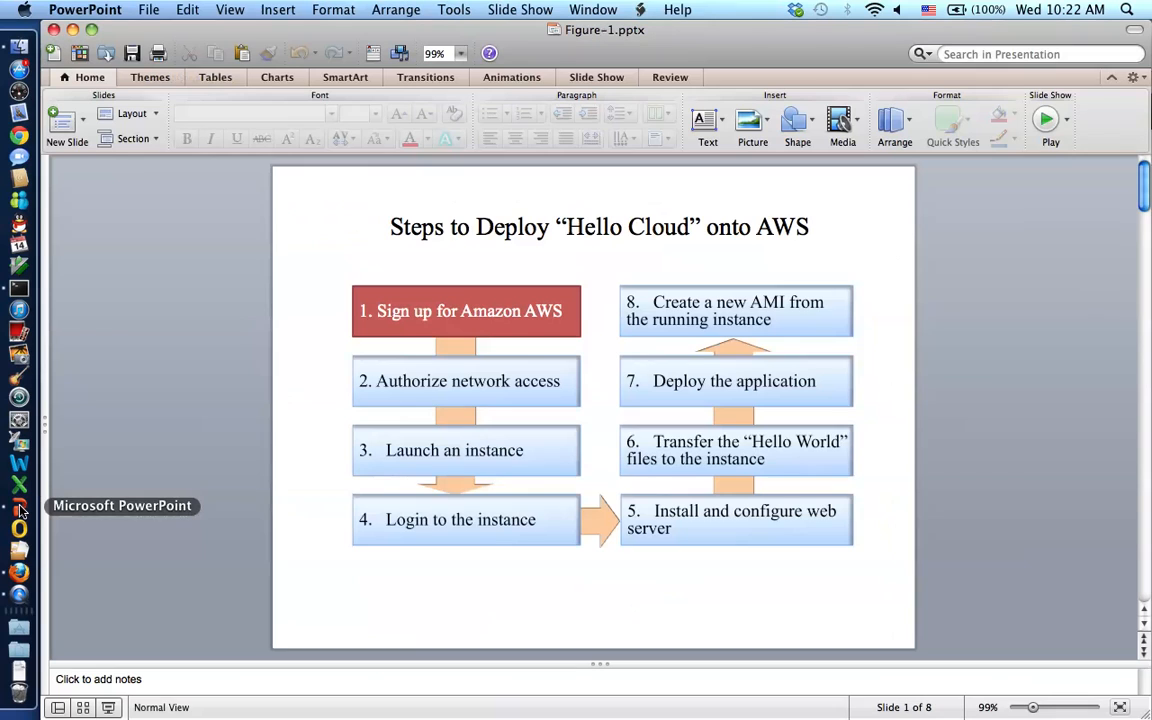
key("Page_Down")
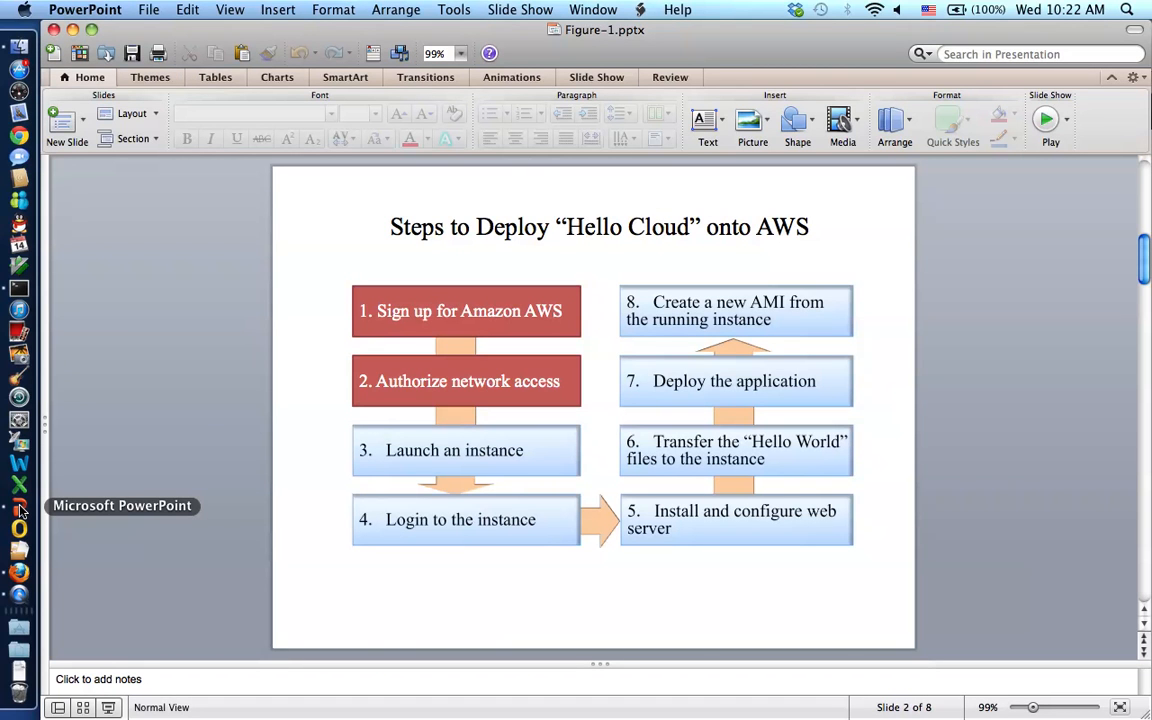
left_click(20, 572)
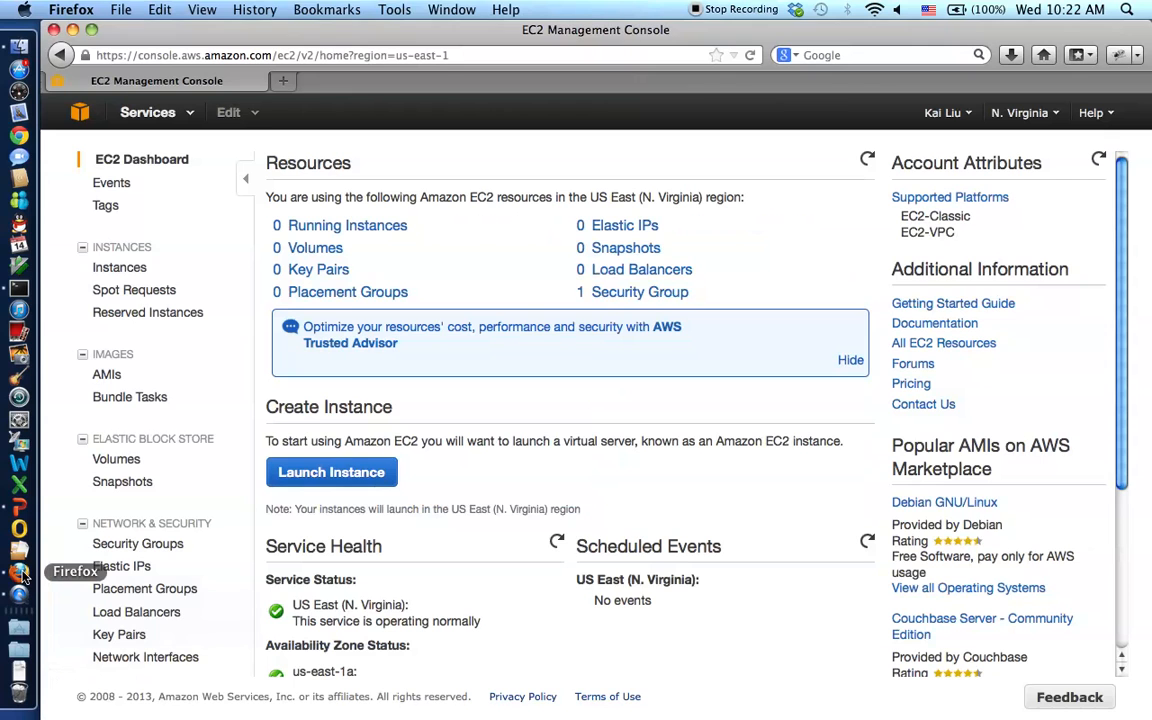
- Create an EC2 security group named HelloCloud with the description "Hello Cloud" and no VPC
left_click(175, 549)
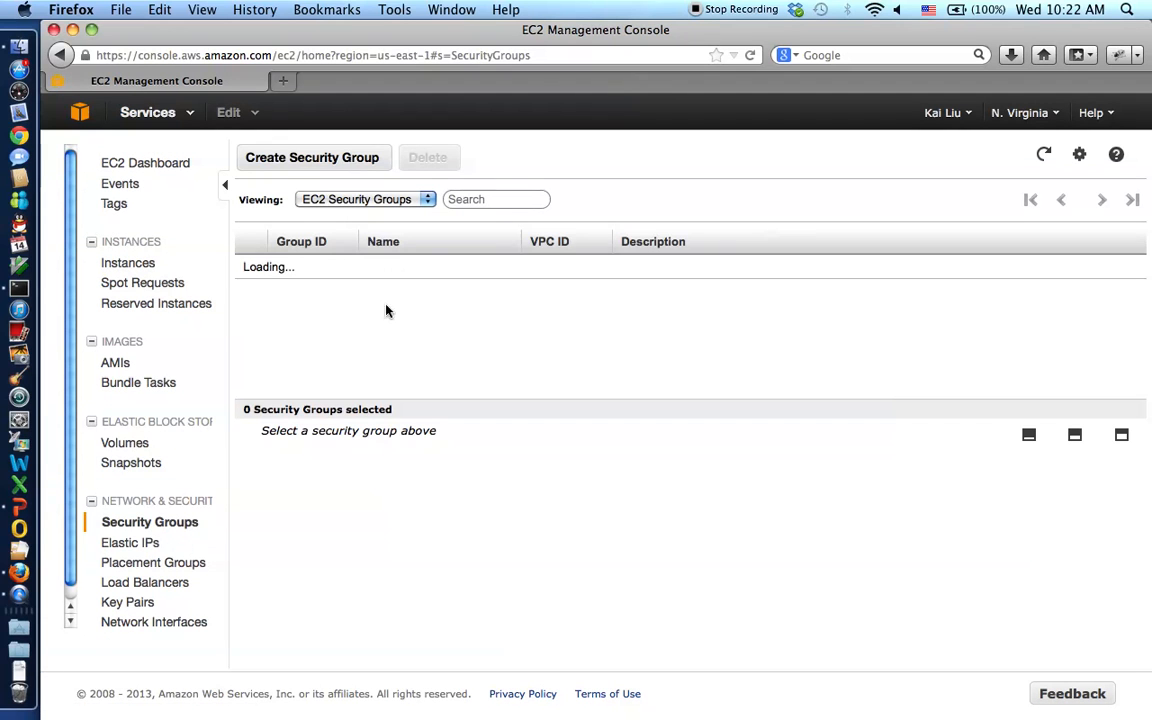
left_click(357, 160)
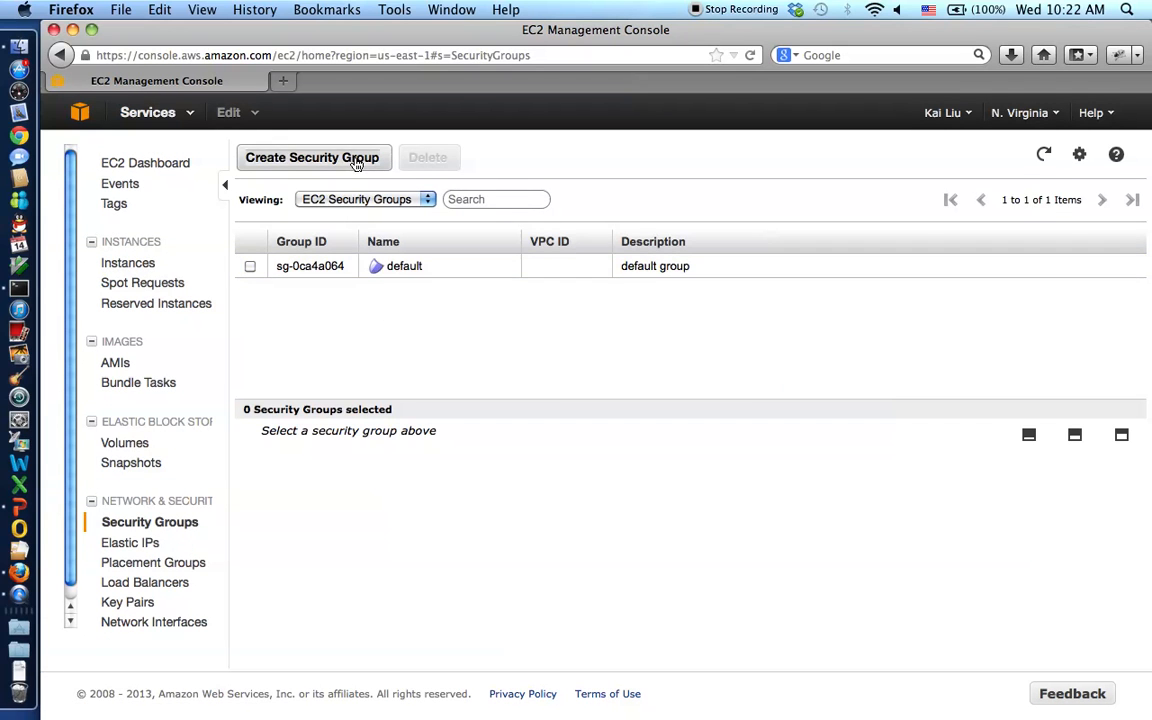
type("HelloCloud")
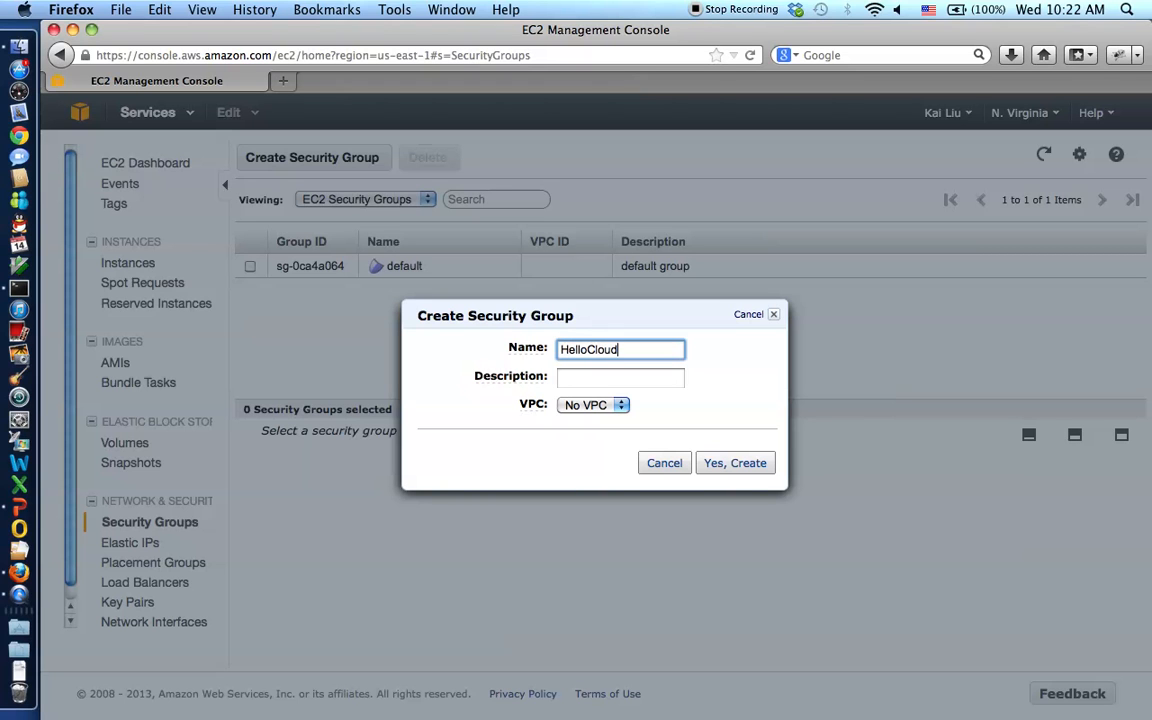
key("Tab")
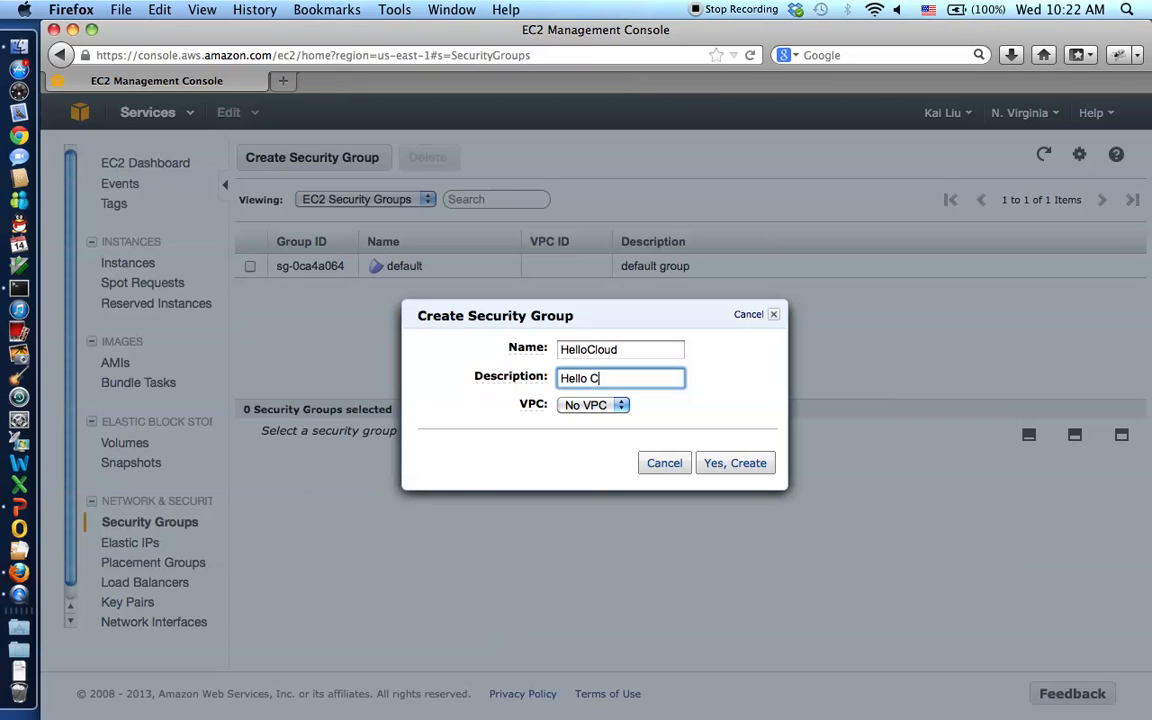
left_click(740, 465)
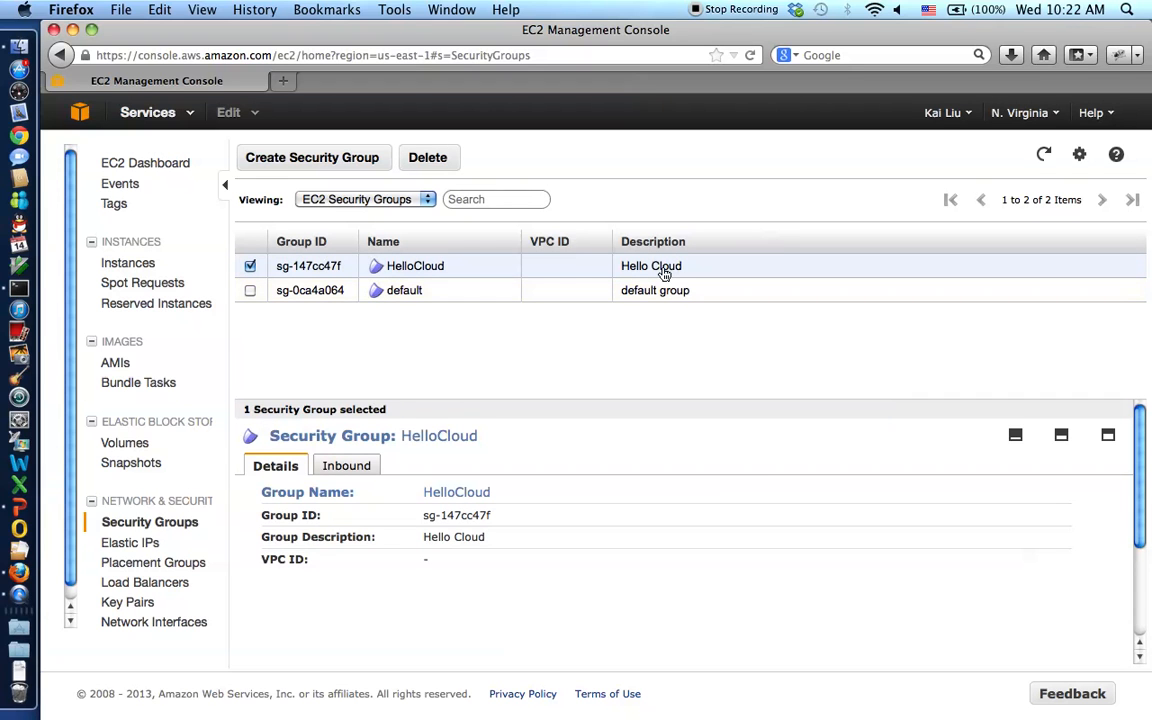
- Add an inbound SSH rule with source 0.0.0.0/0 to the HelloCloud security group
left_click(358, 467)
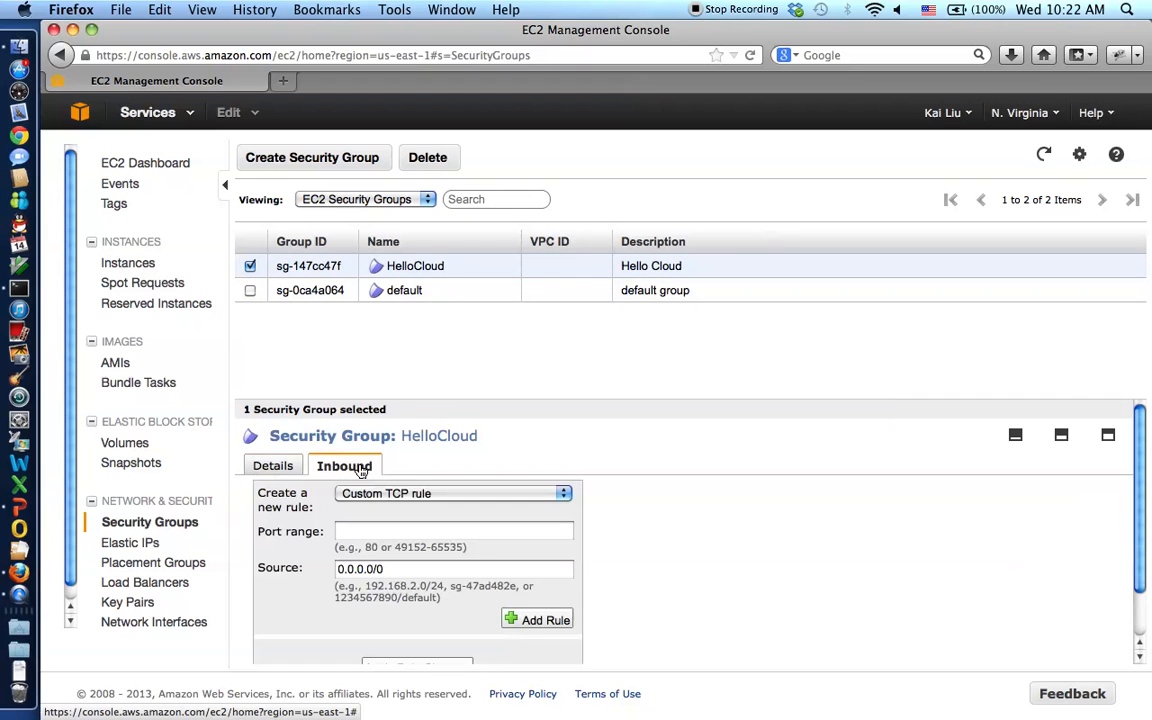
left_click(398, 494)
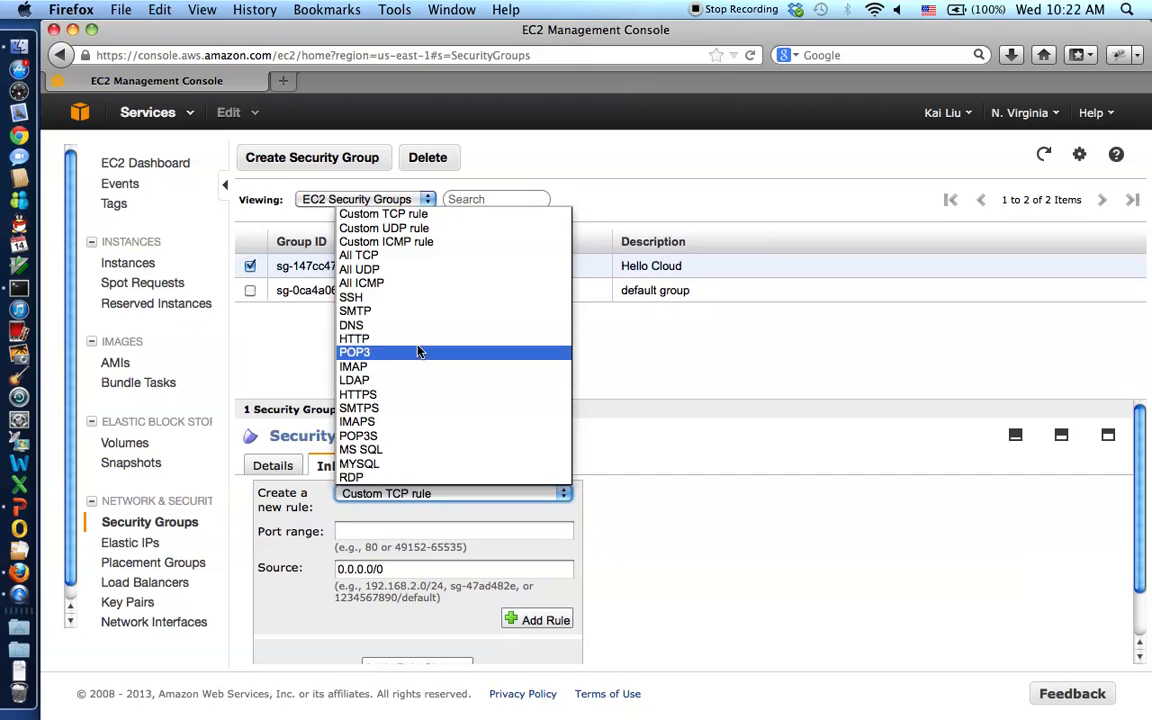
left_click(405, 297)
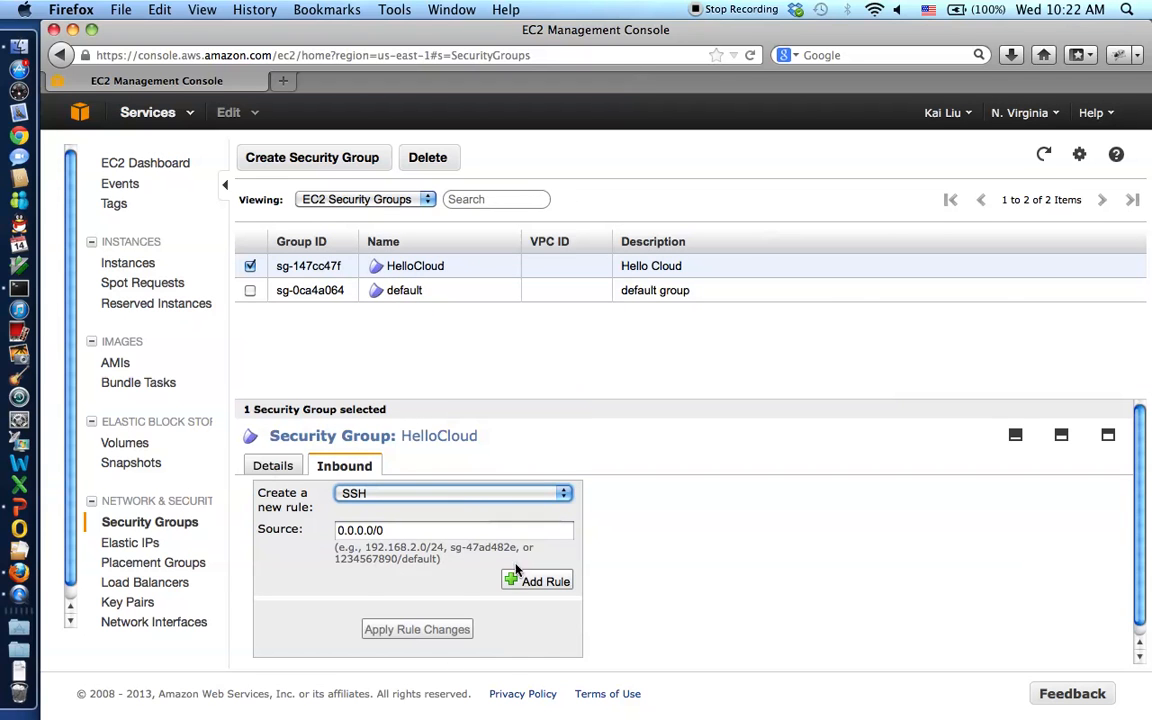
left_click(535, 584)
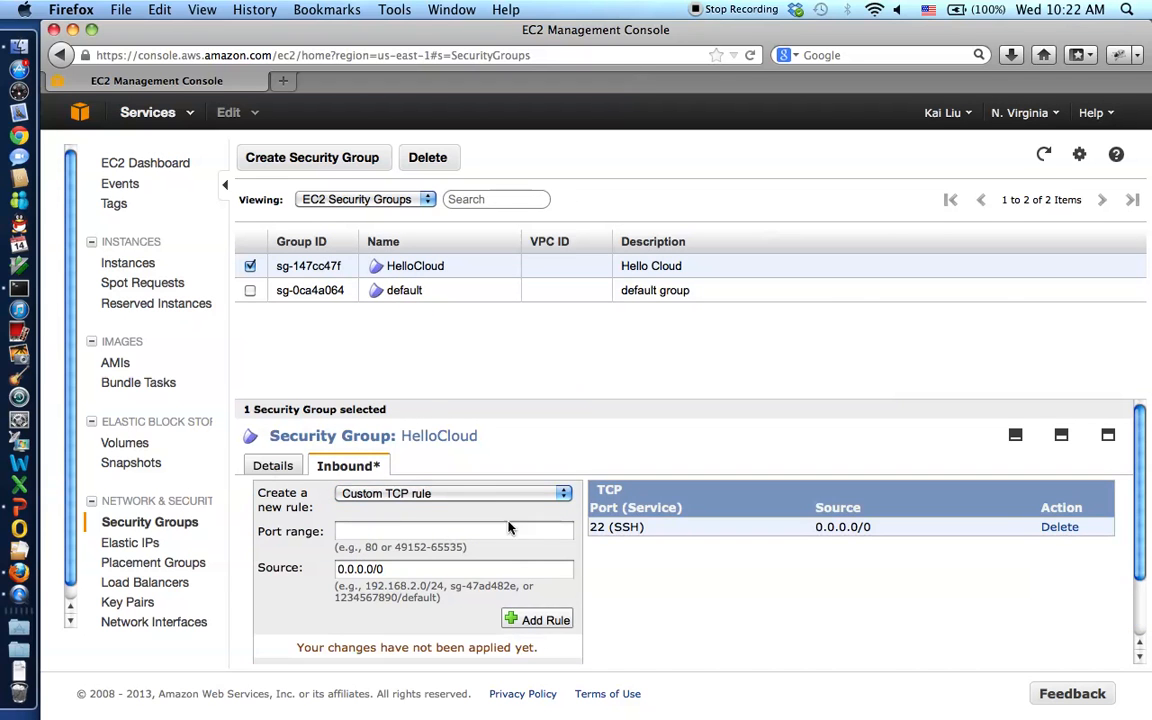
- Add an inbound HTTP rule with source 0.0.0.0/0 to the HelloCloud group and apply the rule changes
left_click(489, 490)
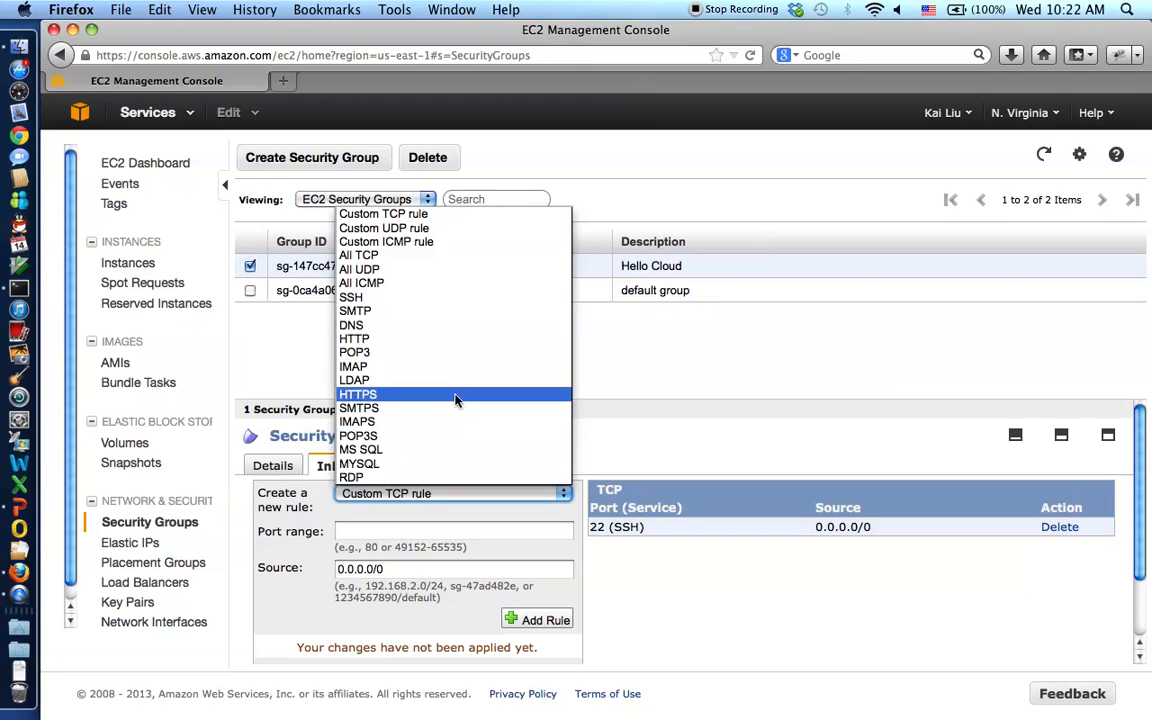
left_click(440, 339)
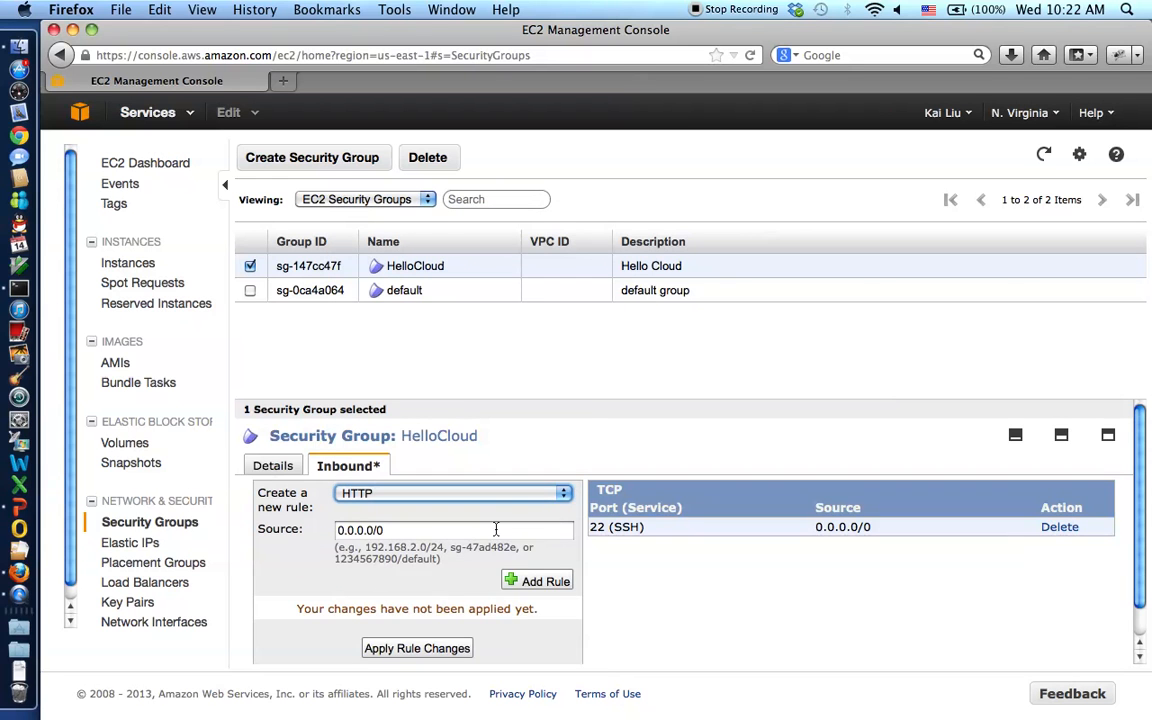
left_click(526, 584)
scroll(465, 605, "down", 3)
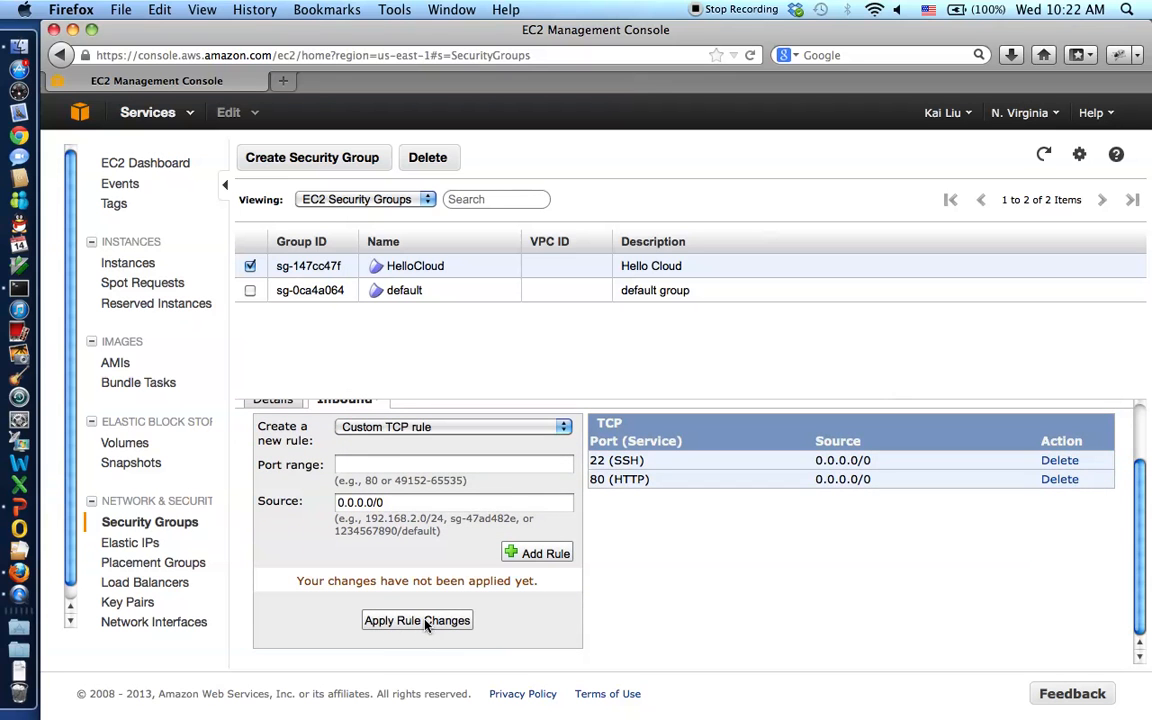
left_click(428, 622)
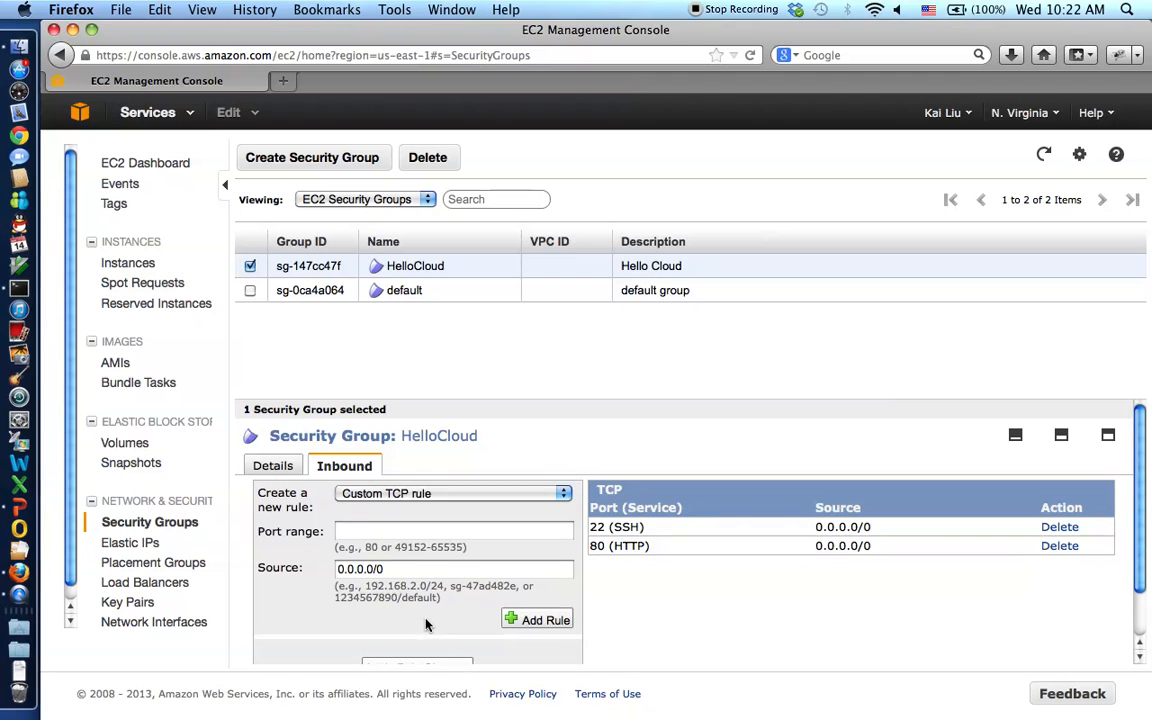
- Switch to PowerPoint, view slide 3 highlighting "Launch an instance", and return to Firefox
left_click(17, 510)
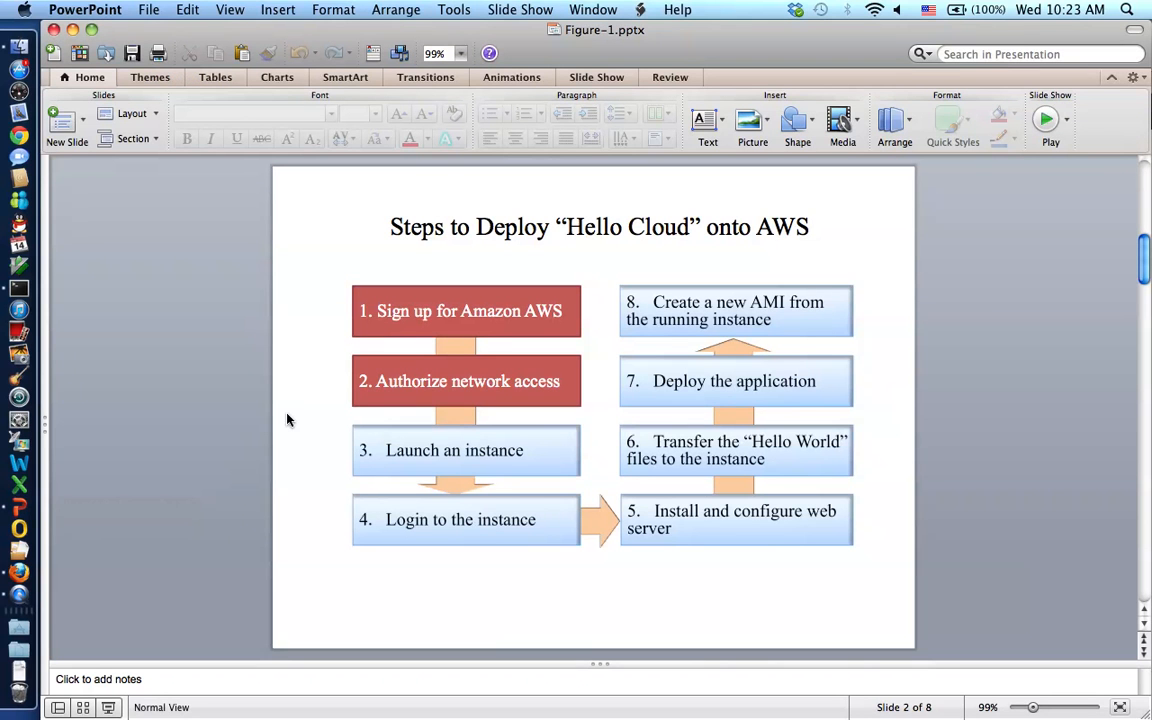
key("Down")
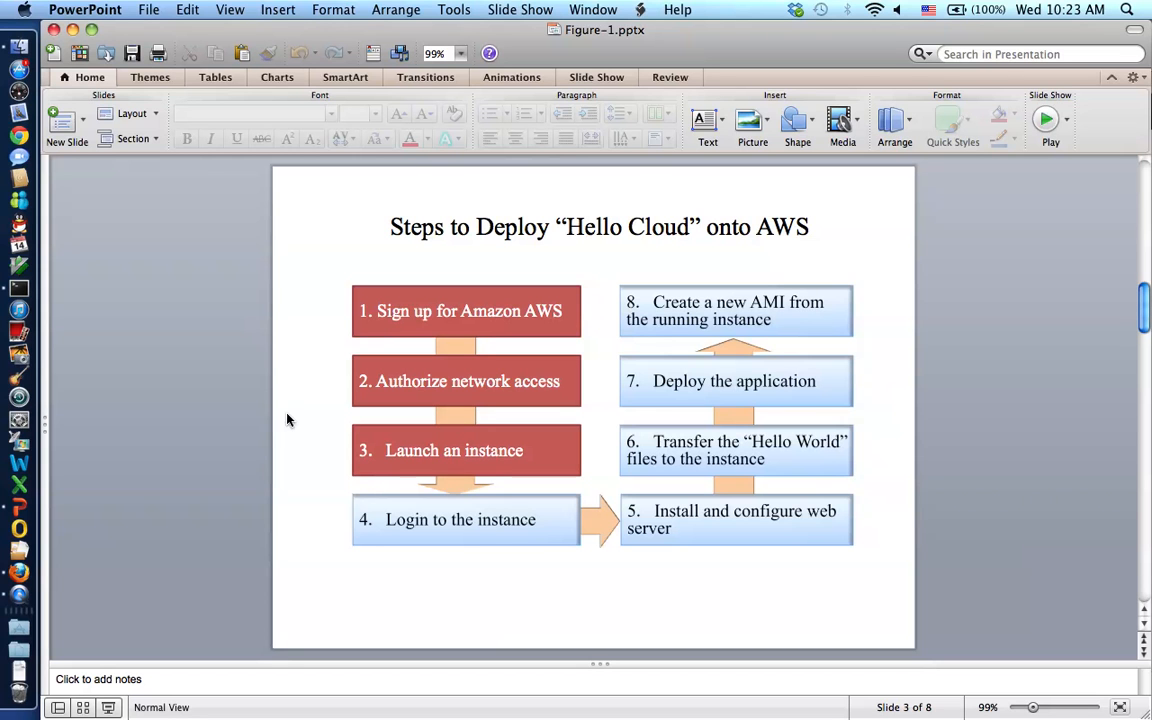
left_click(20, 574)
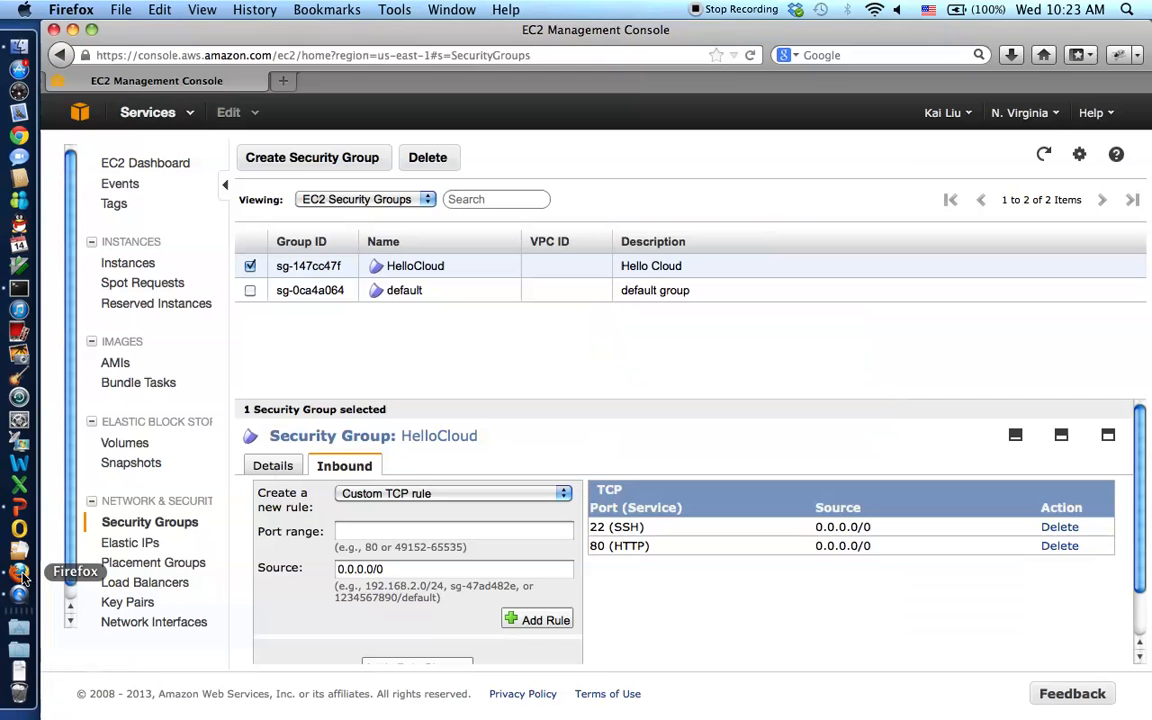
- Create a key pair named HelloCloudKey and save its private key file HelloCloudKey.pem
left_click(134, 603)
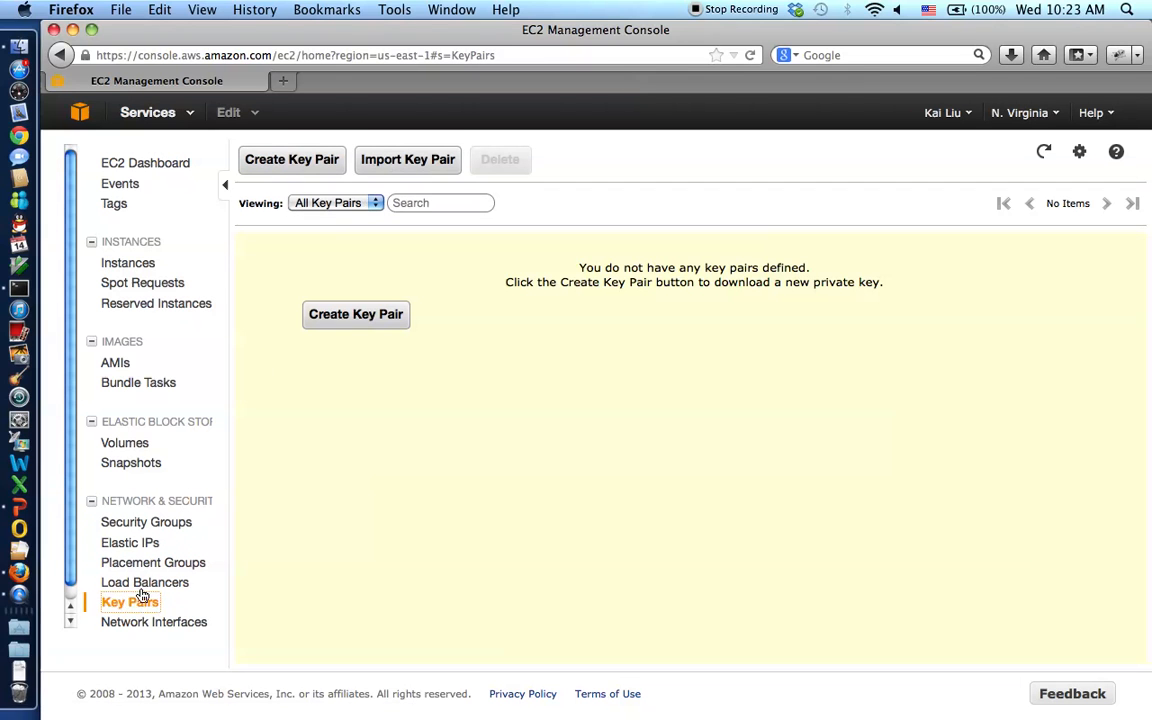
left_click(350, 318)
left_click(589, 390)
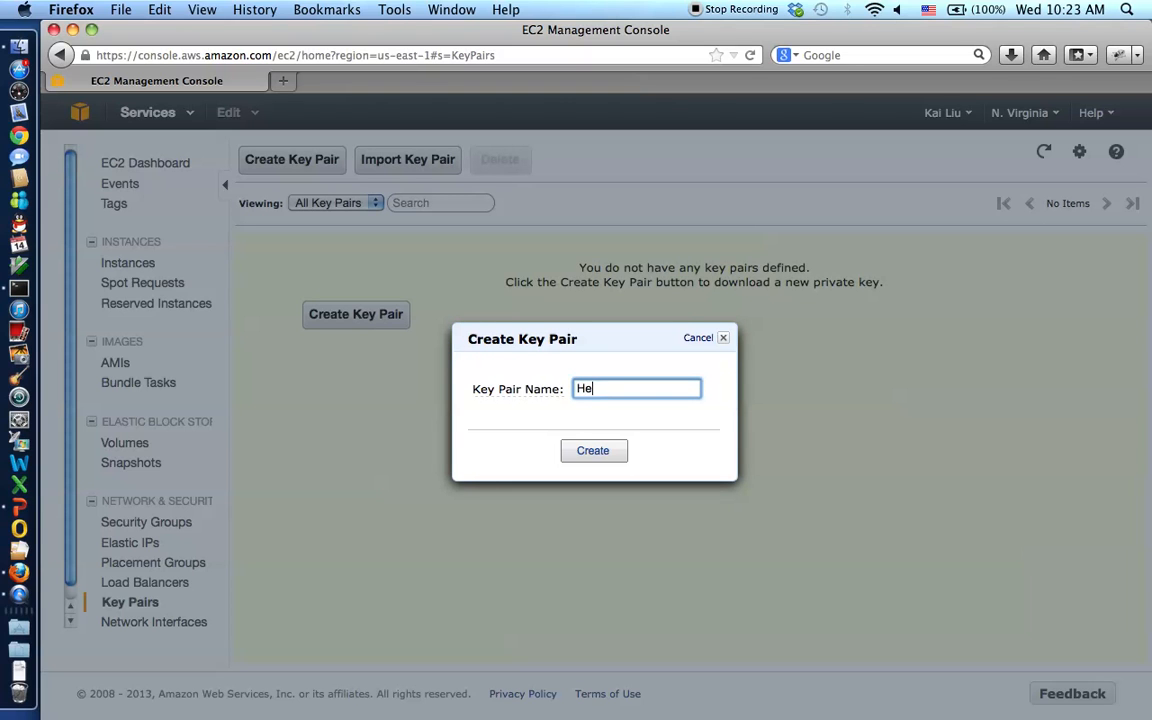
type("HelloCloudKey")
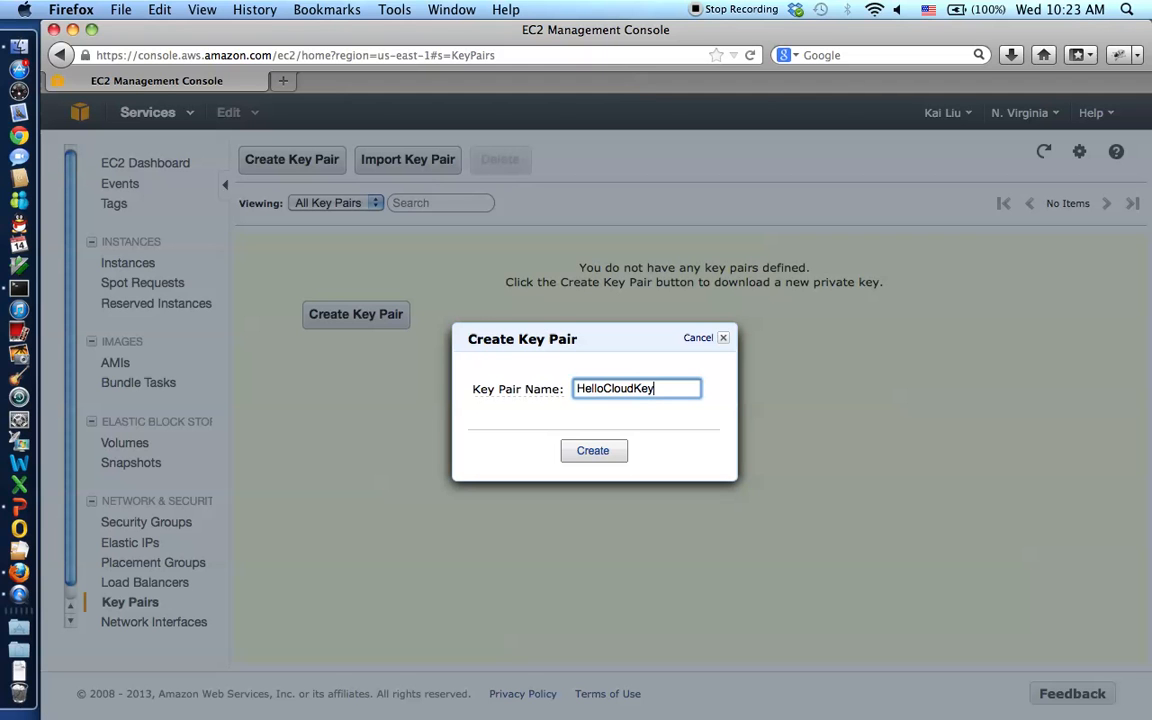
left_click(592, 450)
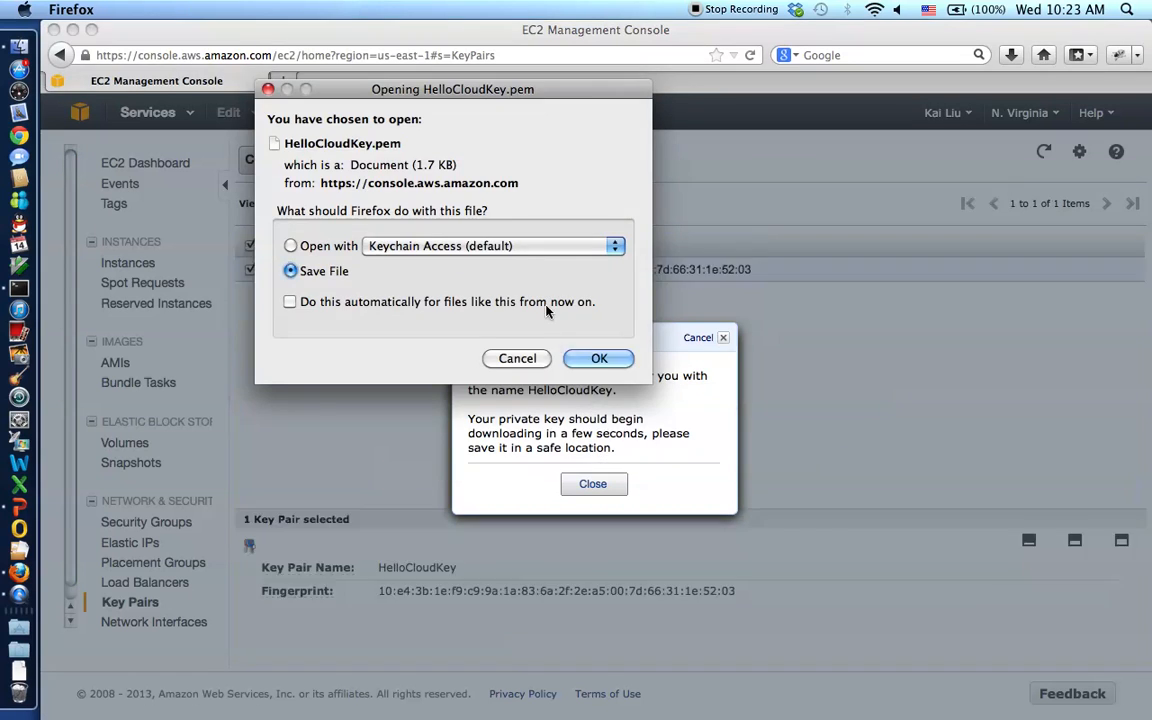
left_click(588, 362)
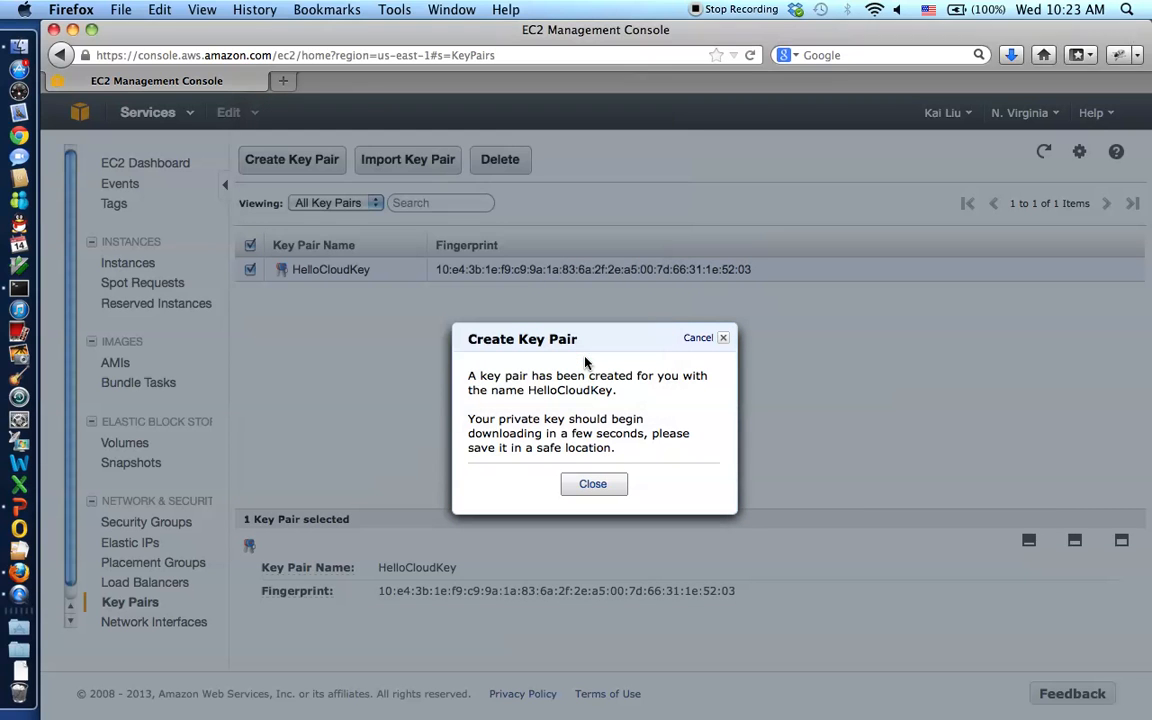
left_click(598, 483)
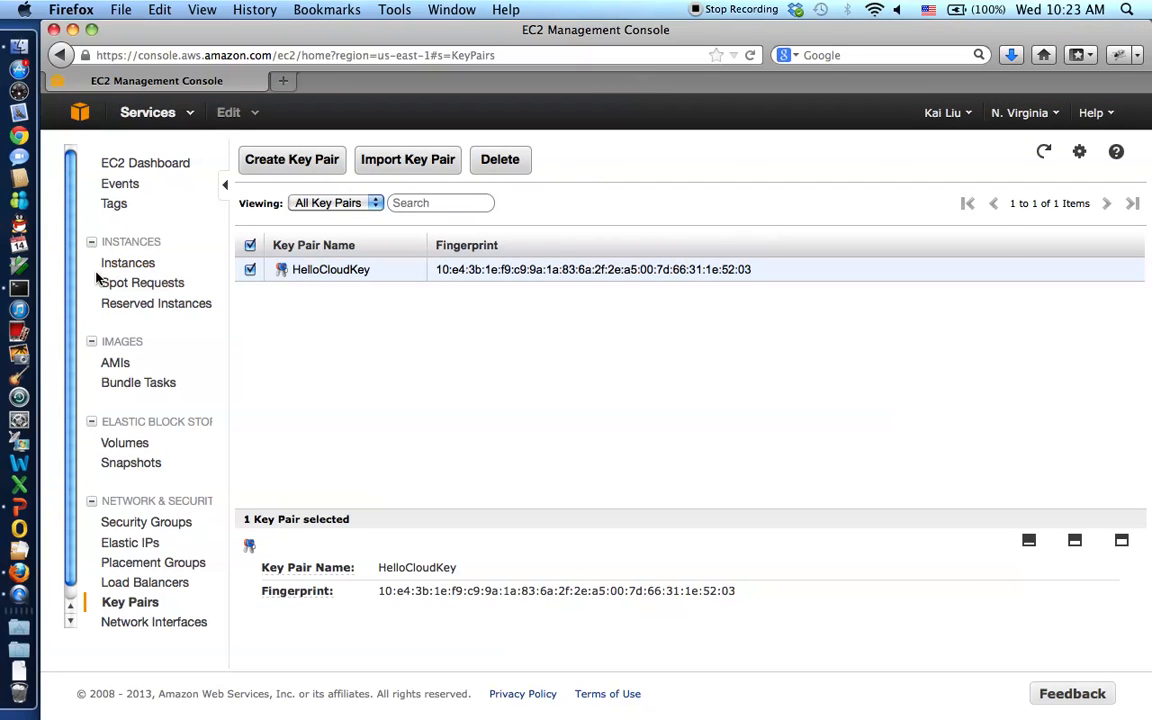
- Start launching a new EC2 instance using the AWS Marketplace option and search the marketplace for "CentOS 6.3"
left_click(133, 268)
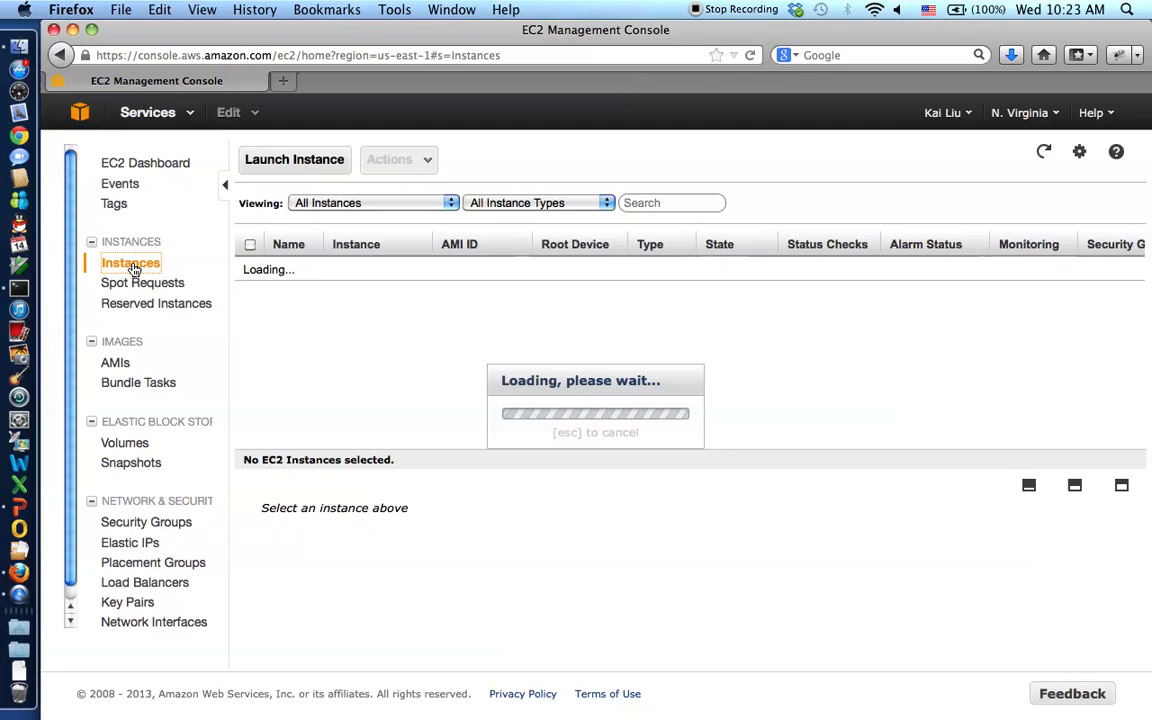
left_click(290, 159)
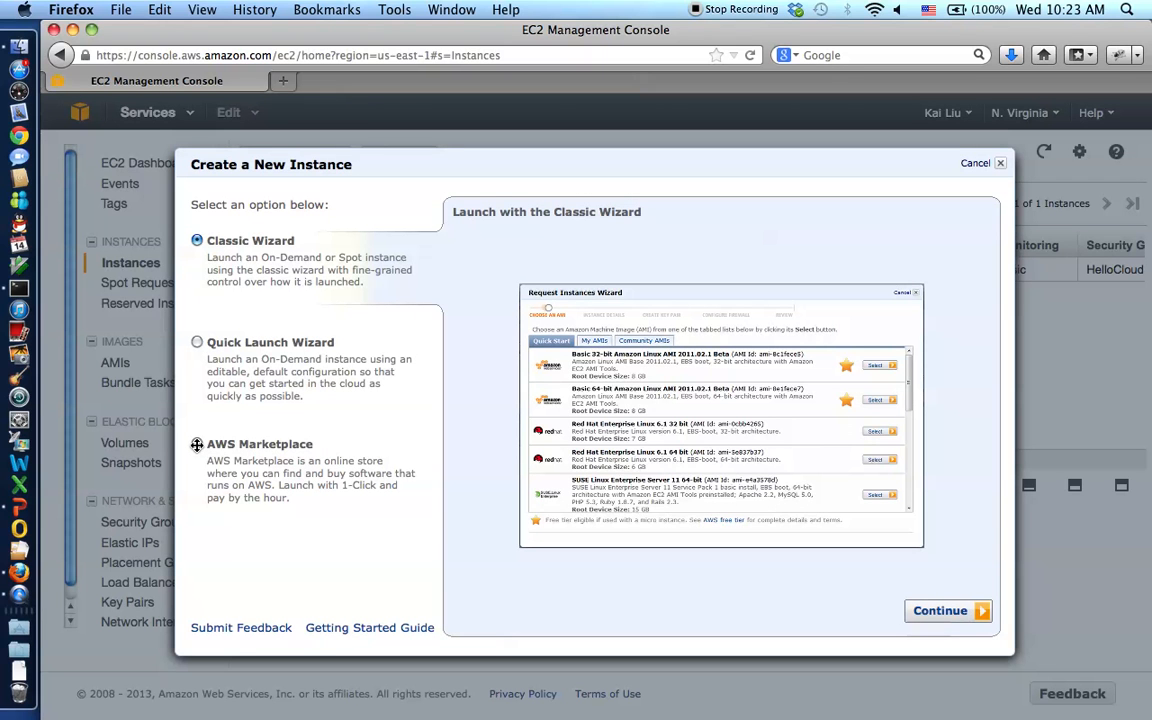
left_click(197, 445)
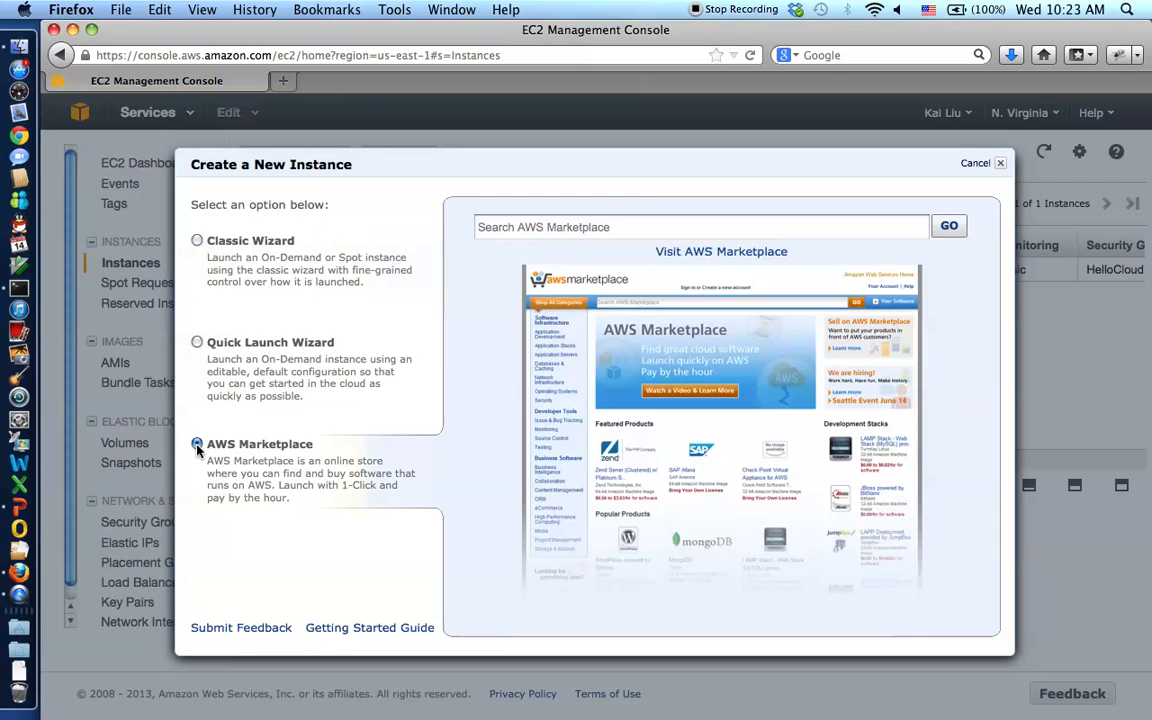
left_click(524, 227)
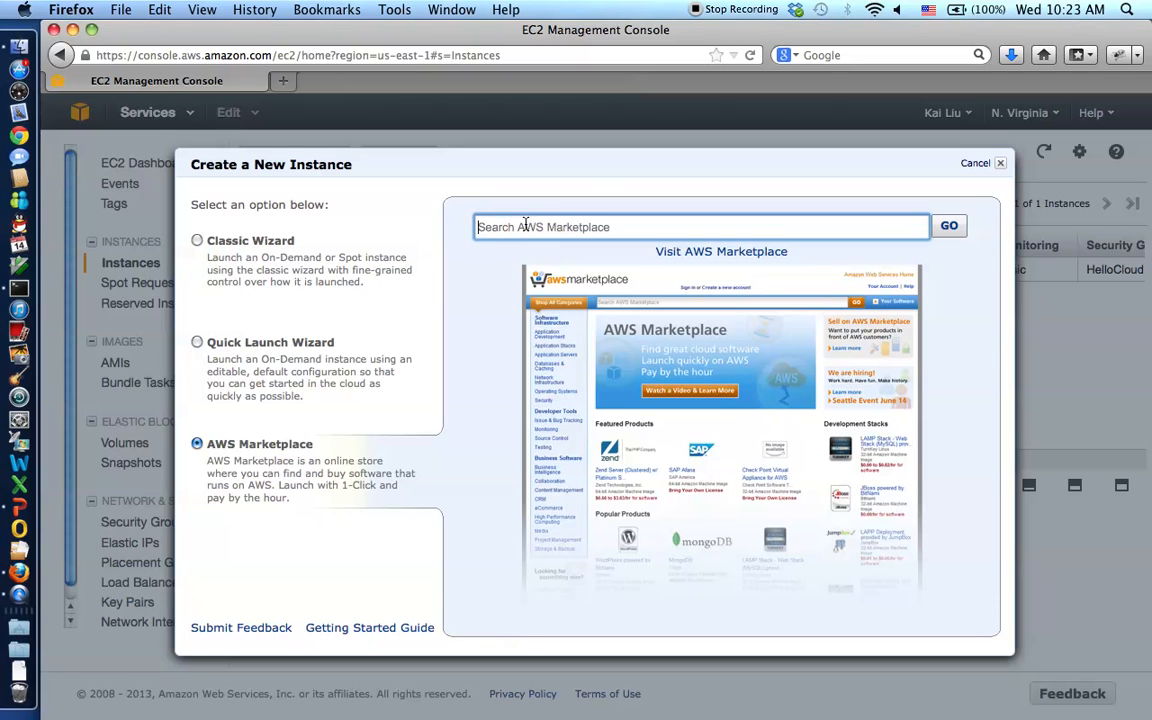
type("CentOS ")
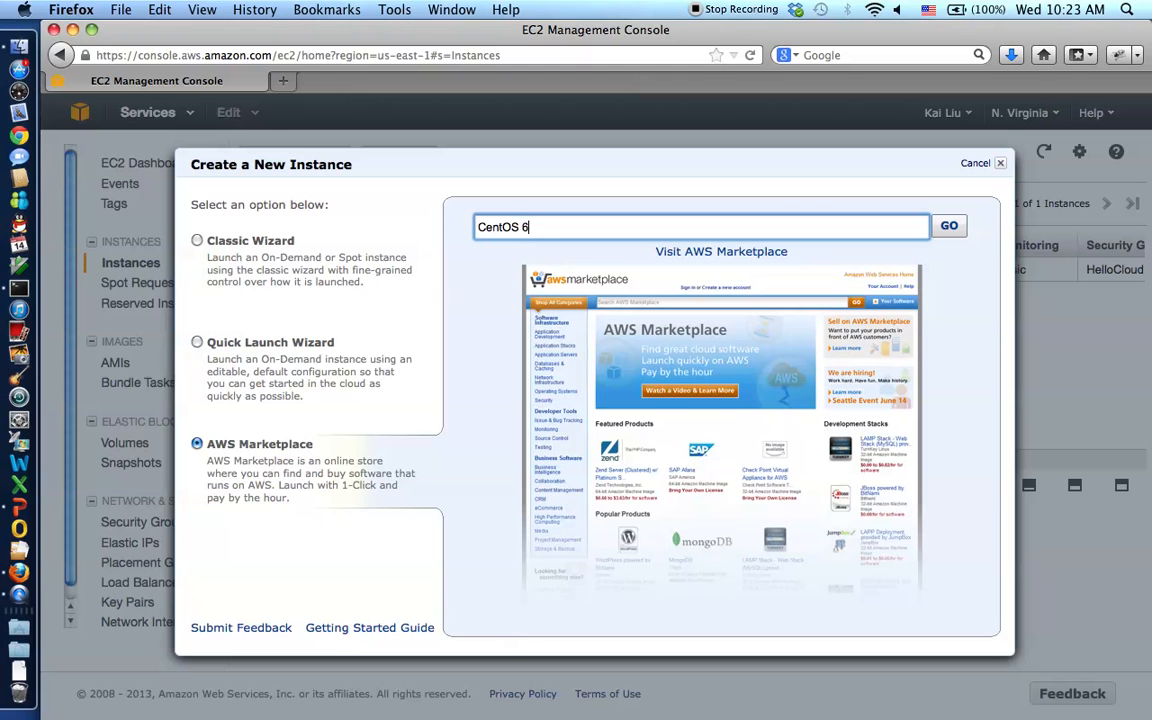
type("6.3")
left_click(951, 225)
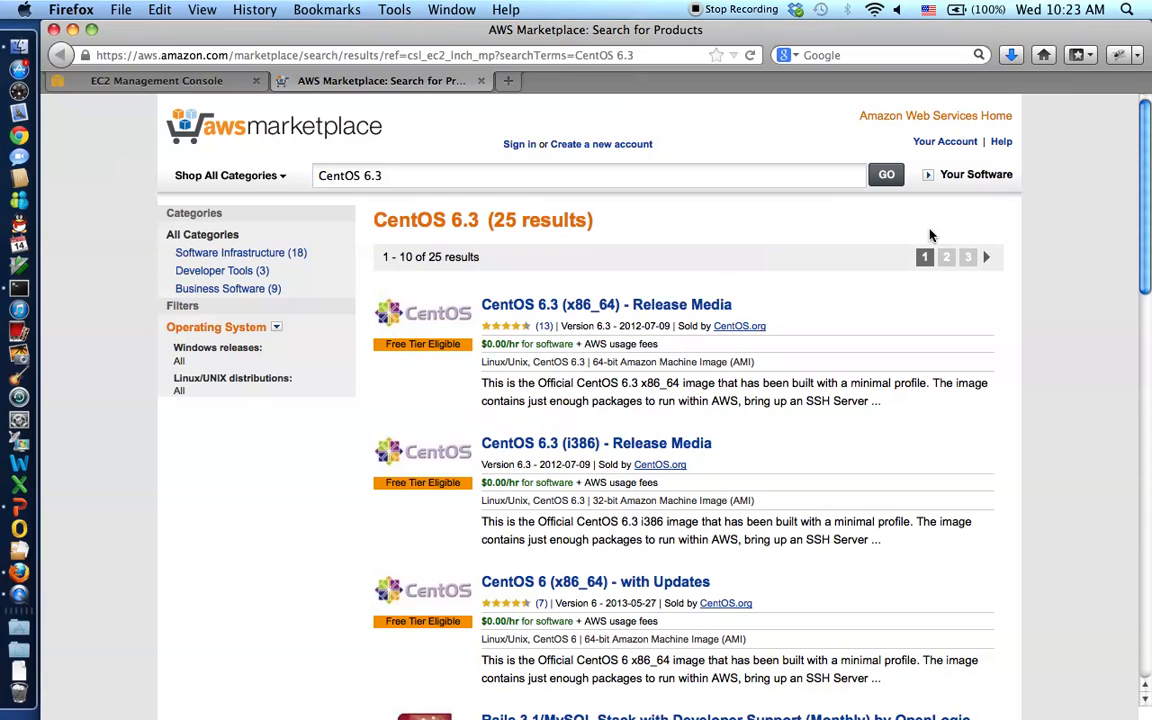
- Open the product page of "CentOS 6.3 (x86_64) - Release Media" from the search results
left_click(686, 310)
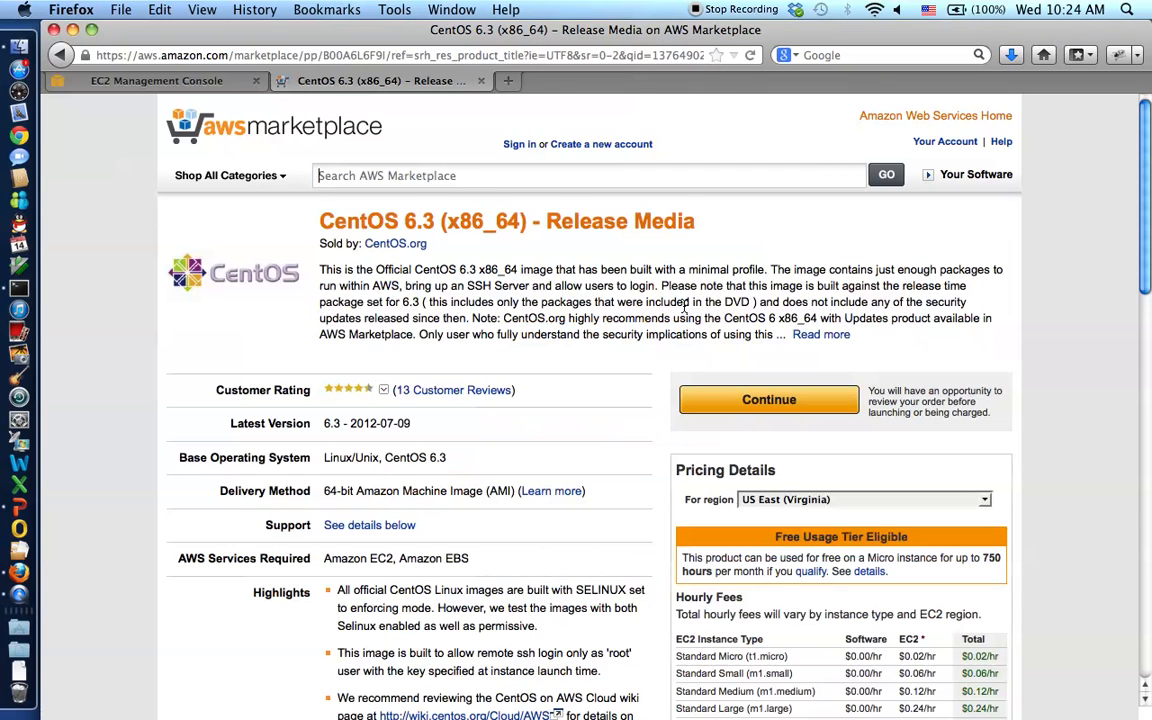
scroll(597, 373, "down", 10)
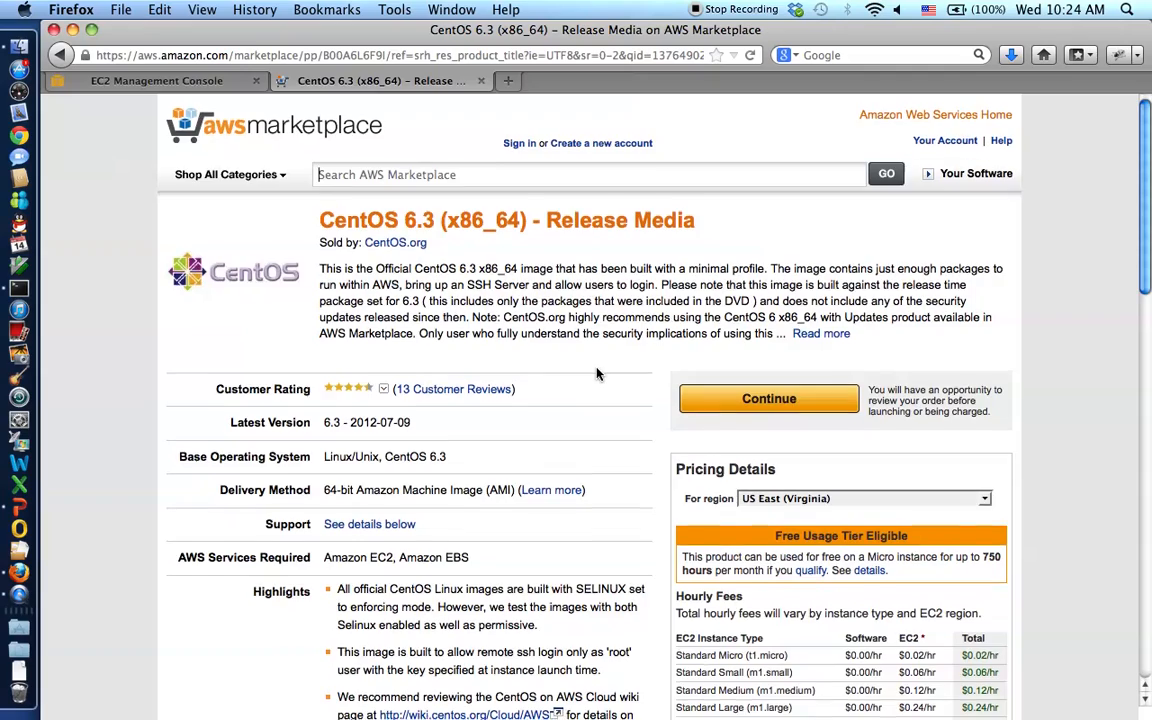
- Review the CentOS 6.3 product highlights, including the SELINUX note, and continue to the launch settings page
scroll(597, 372, "down", 5)
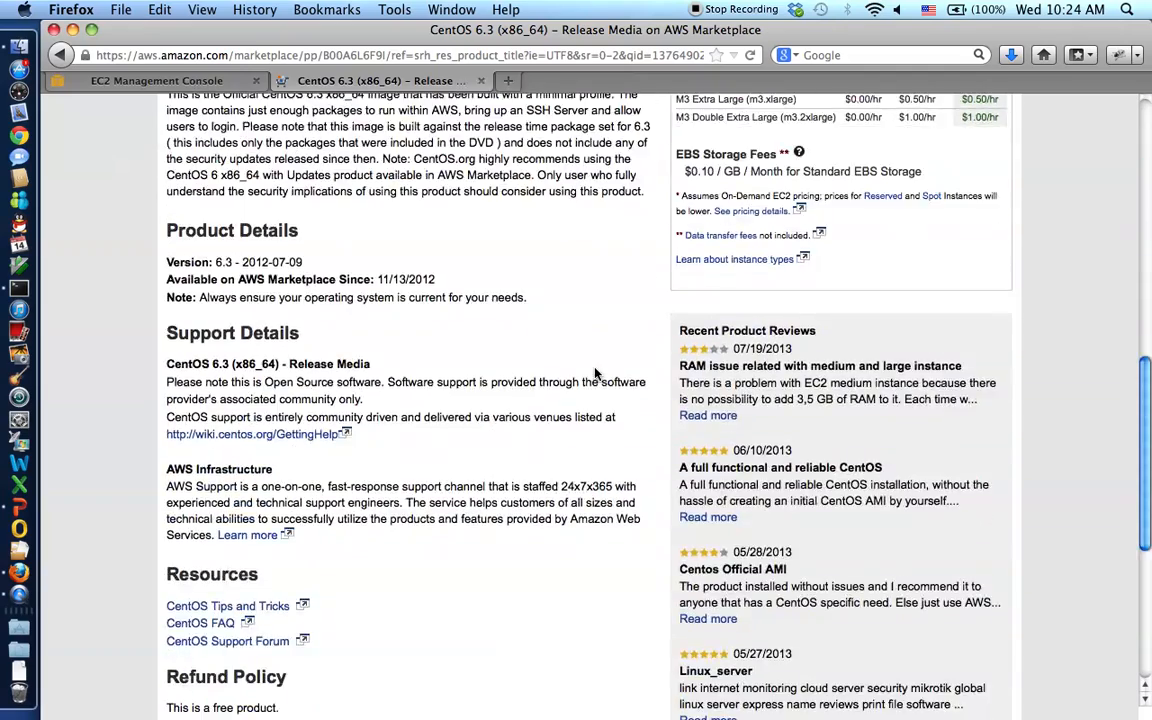
scroll(595, 372, "up", 3)
scroll(593, 372, "up", 6)
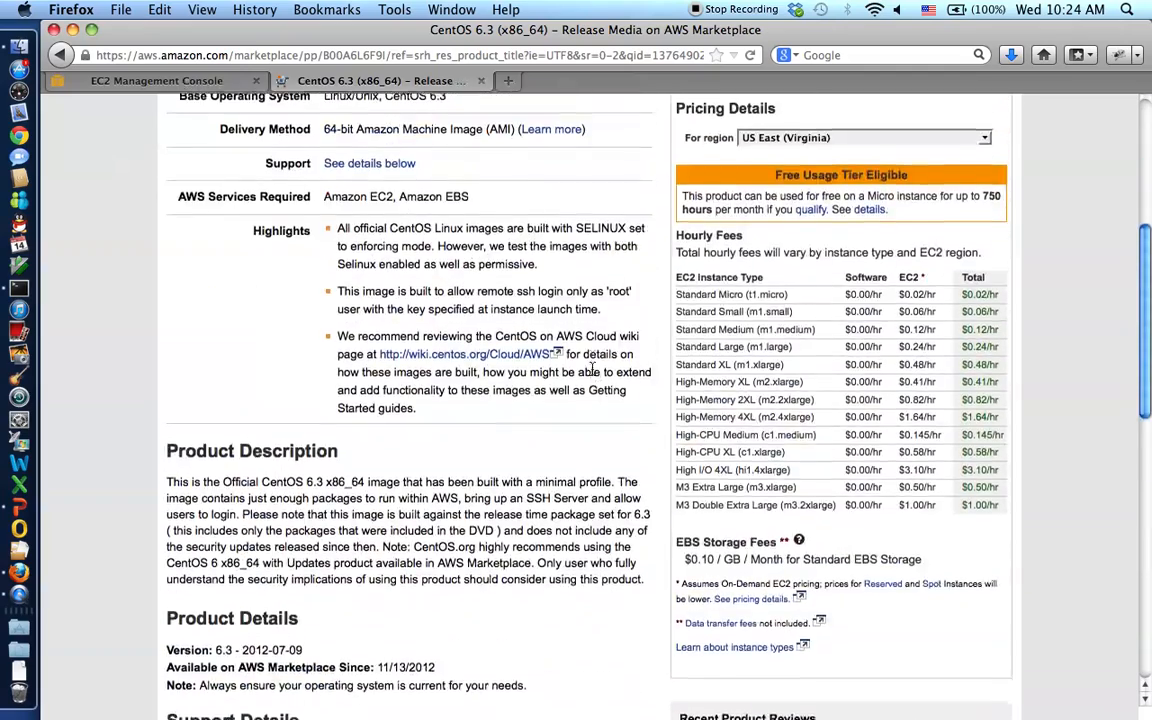
left_click_drag(579, 286, 609, 286)
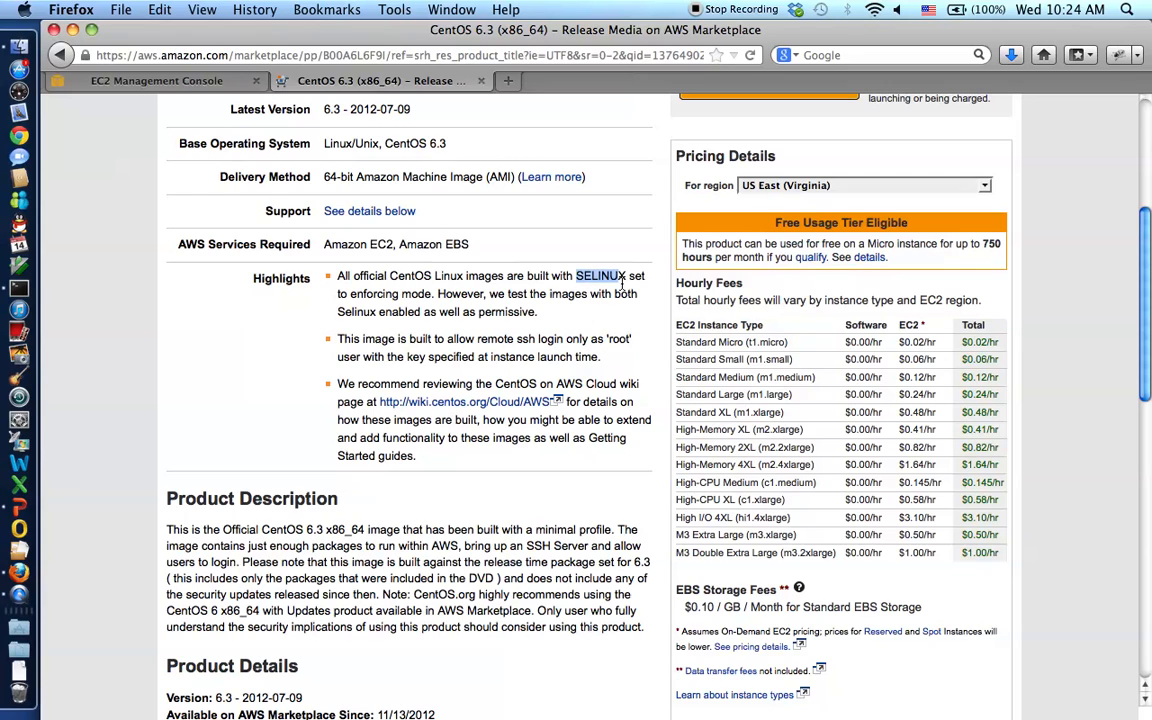
scroll(620, 357, "up", 4)
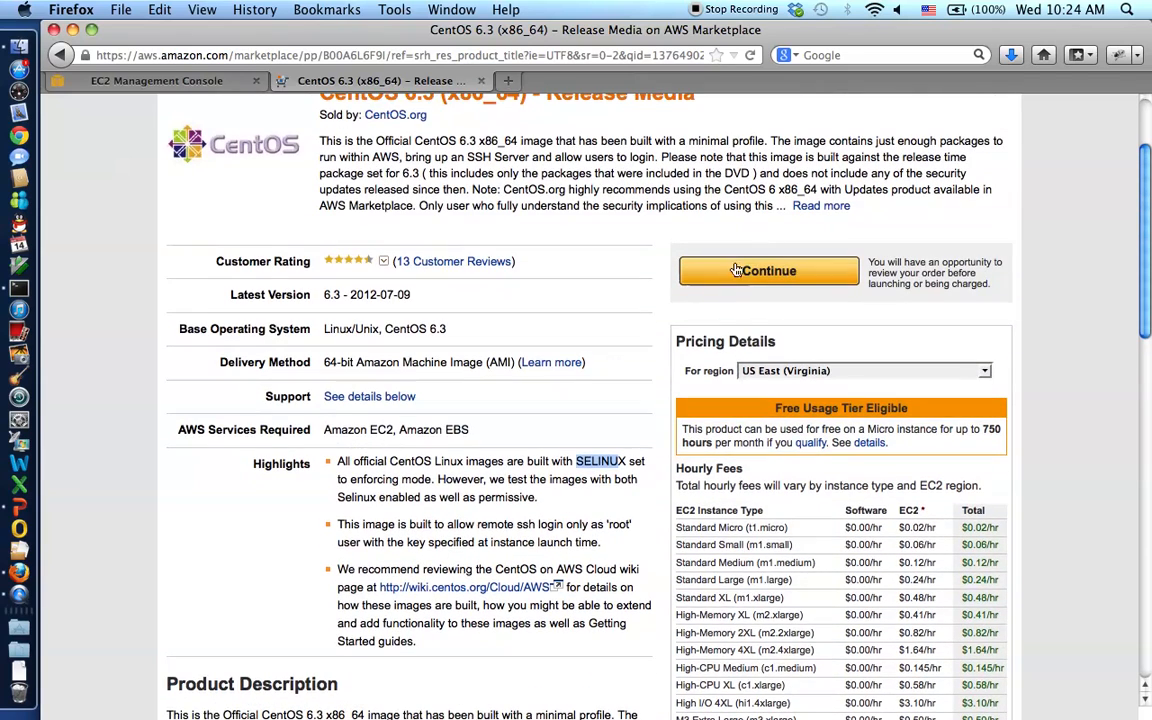
left_click(742, 273)
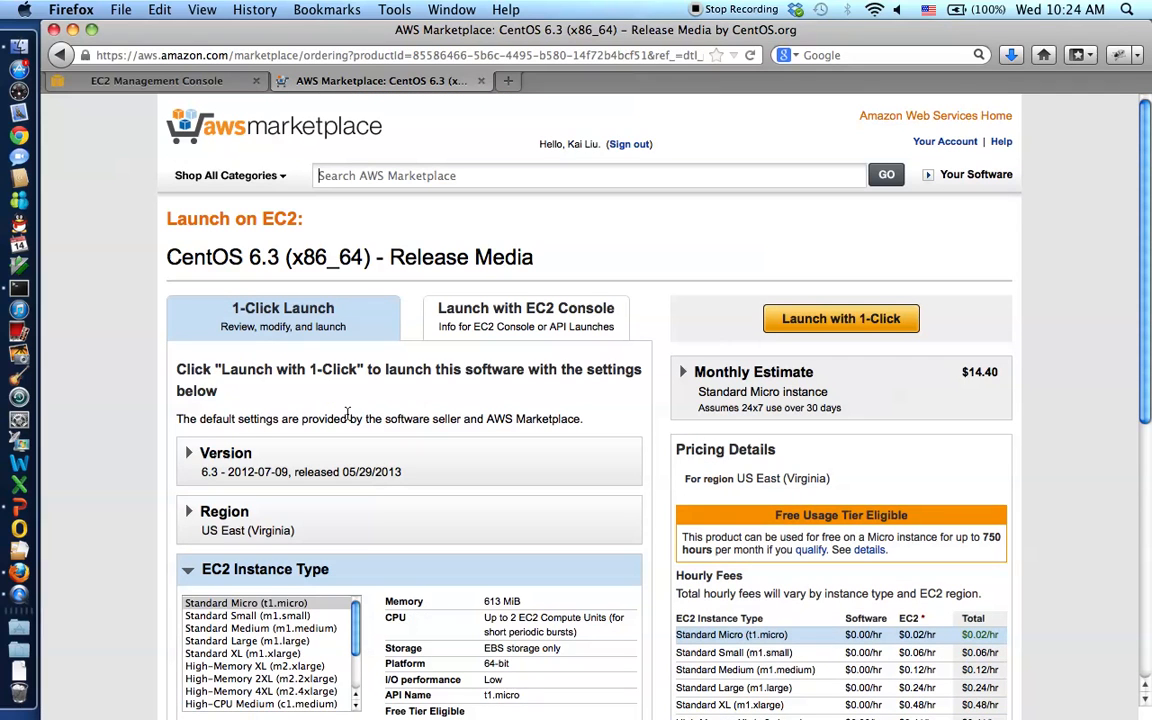
- Review the version, region and EC2 instance type settings of the 1-Click launch, collapsing each section after checking it
left_click(220, 453)
scroll(221, 453, "down", 1)
scroll(218, 440, "down", 1)
left_click(216, 388)
left_click(224, 446)
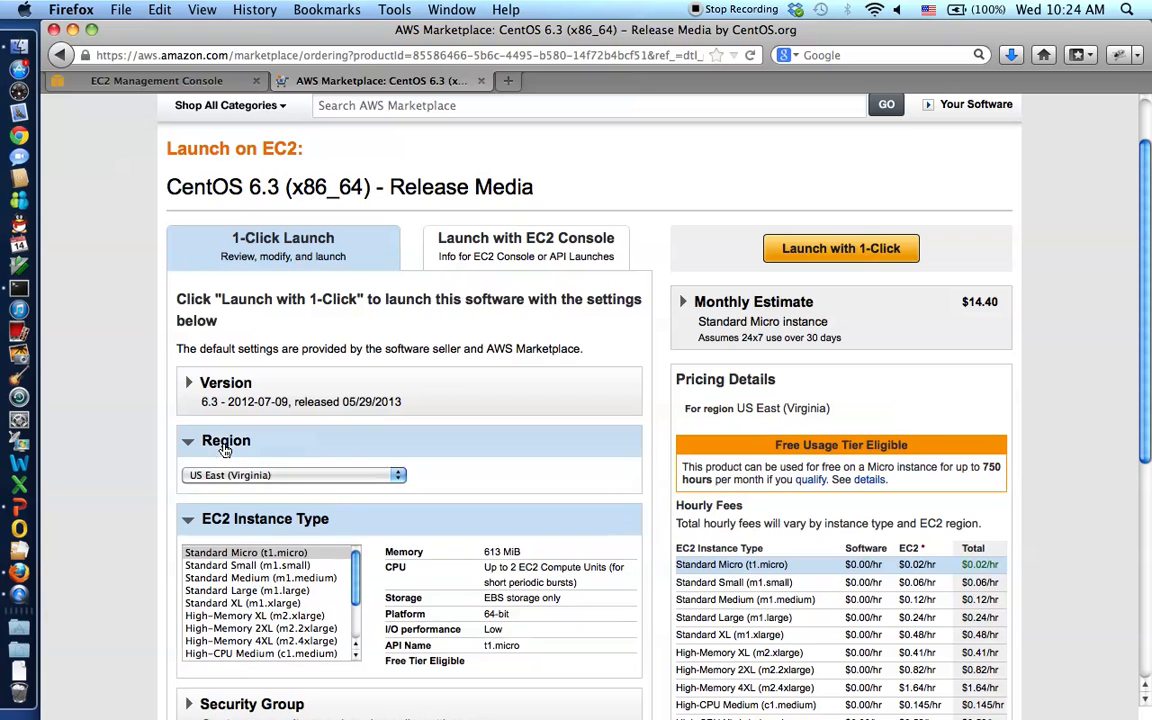
left_click(224, 446)
left_click(248, 499)
left_click(248, 498)
scroll(162, 394, "down", 5)
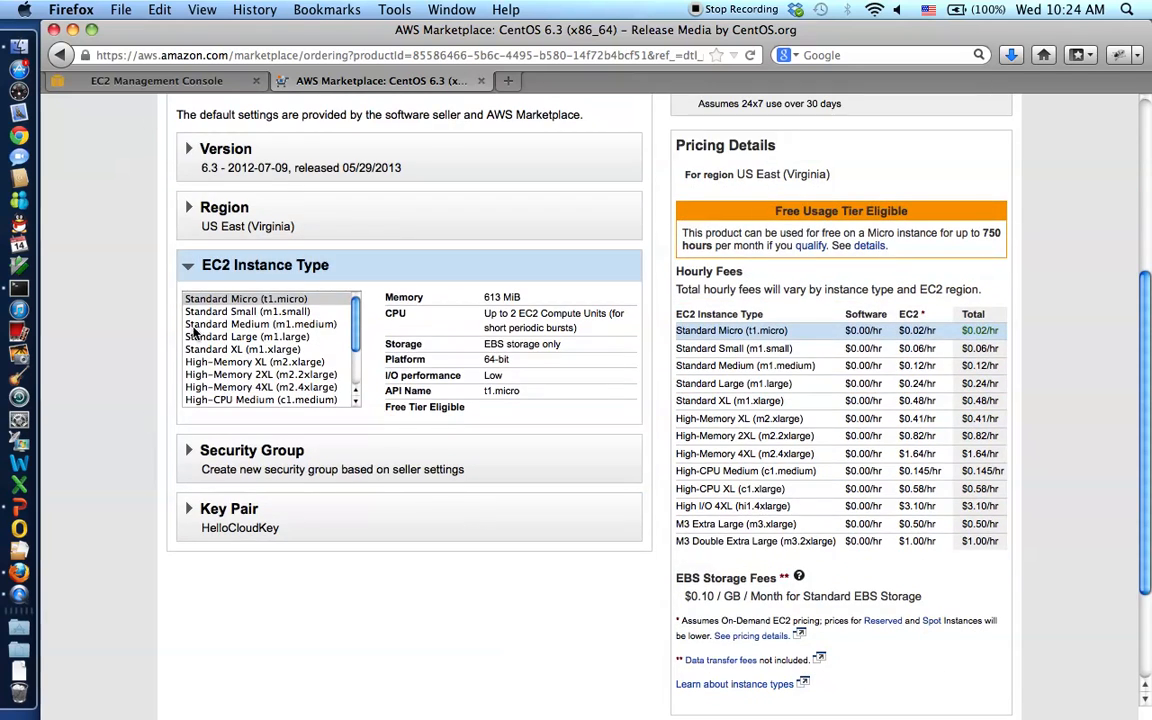
left_click(249, 270)
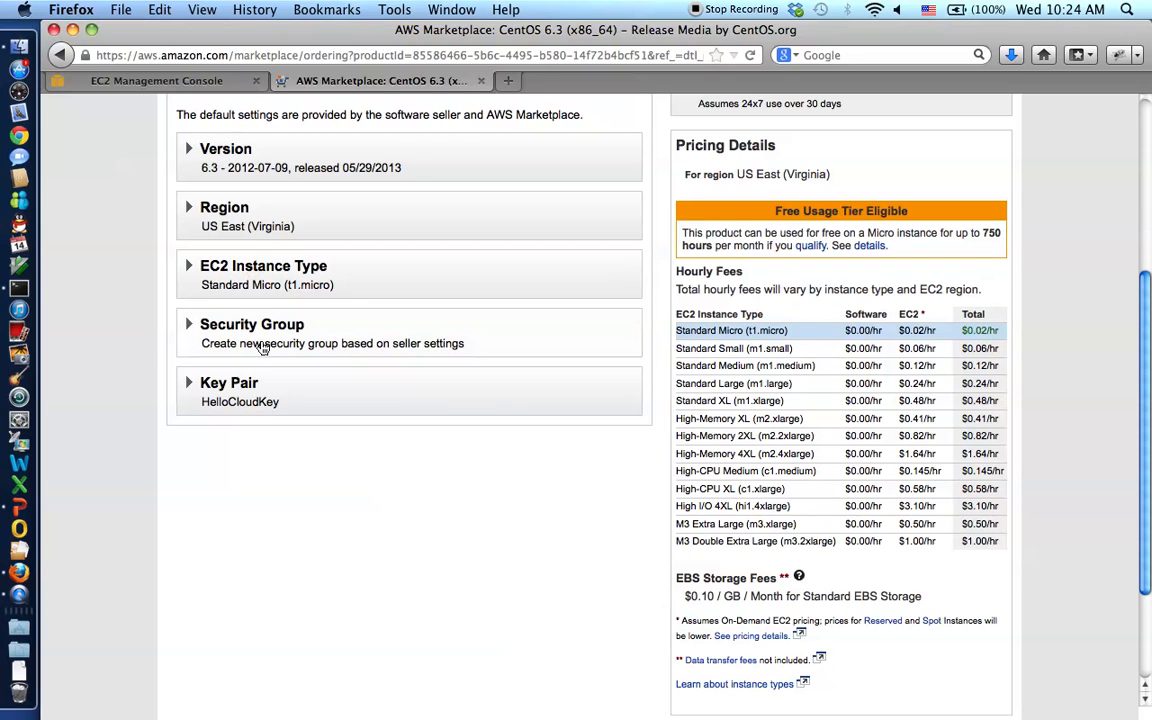
- Assign the existing HelloCloud security group and the HelloCloudKey key pair to the new instance
left_click(262, 330)
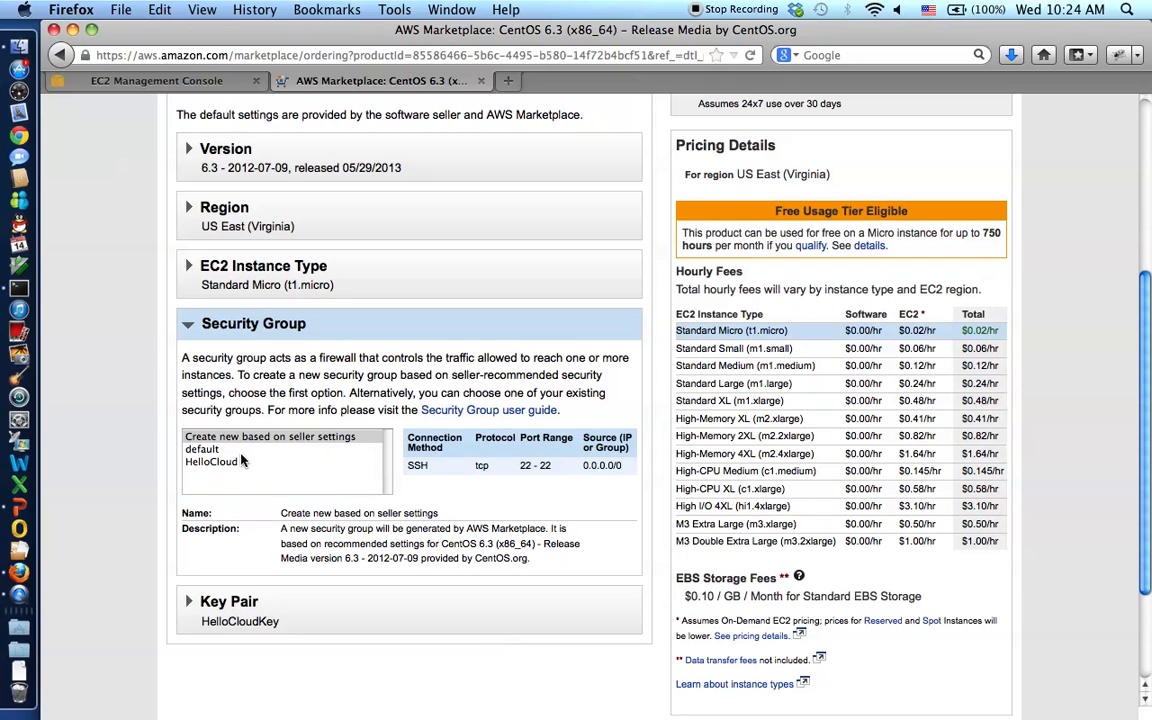
left_click(212, 461)
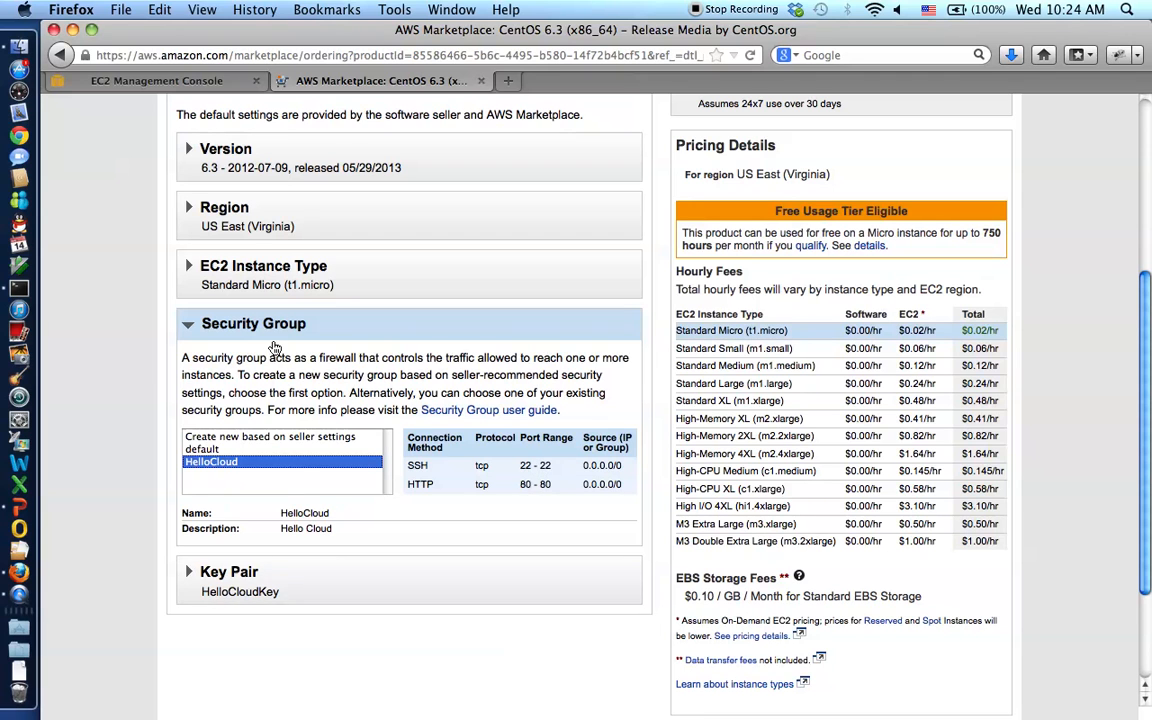
left_click(252, 324)
left_click(301, 391)
left_click(300, 416)
left_click(322, 424)
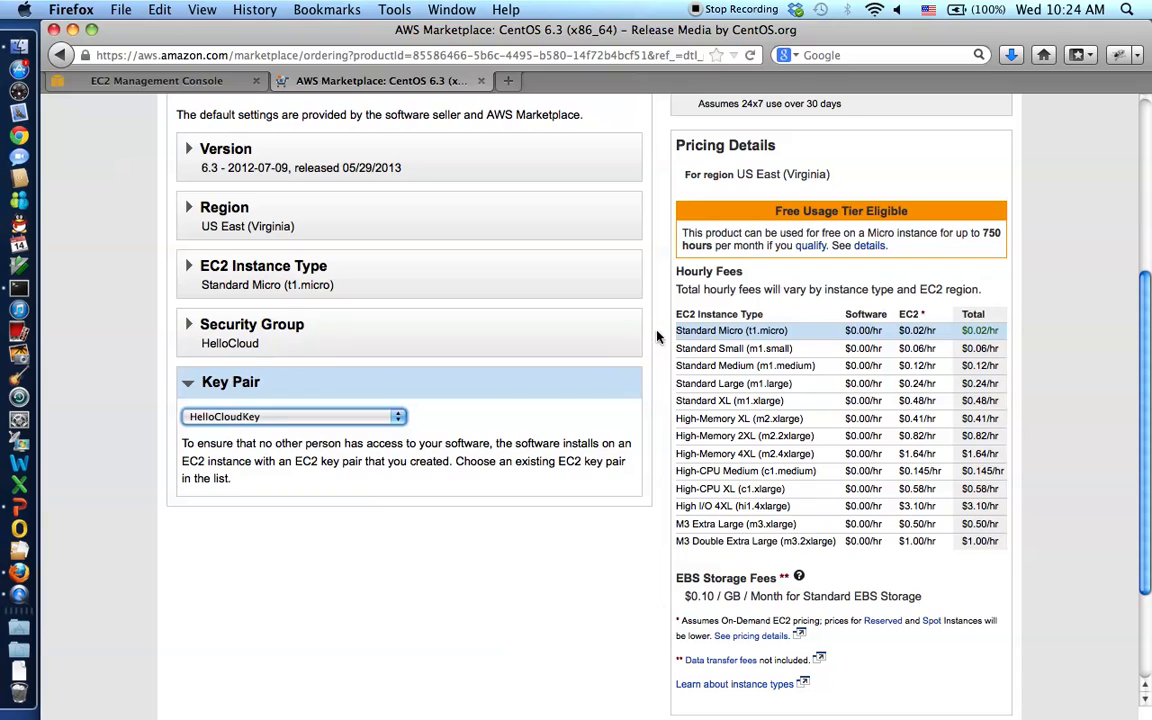
- Launch the CentOS 6.3 instance on EC2 with the 1-Click launch
scroll(660, 334, "up", 3)
scroll(660, 334, "up", 1)
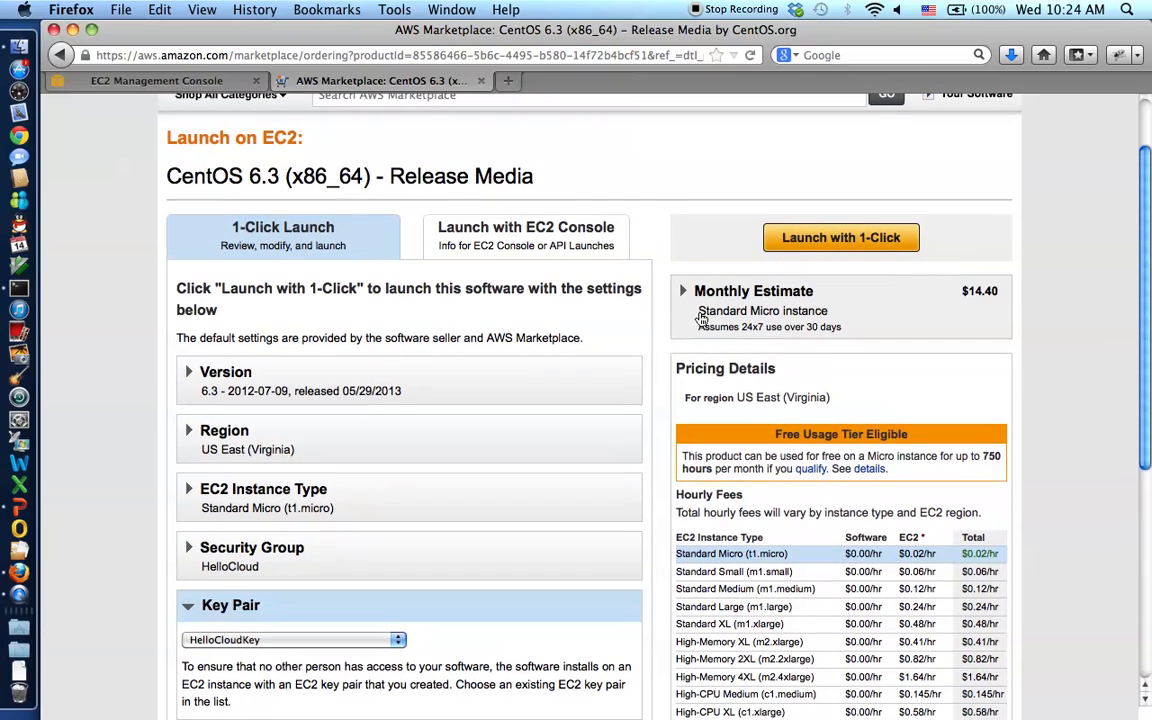
left_click(806, 245)
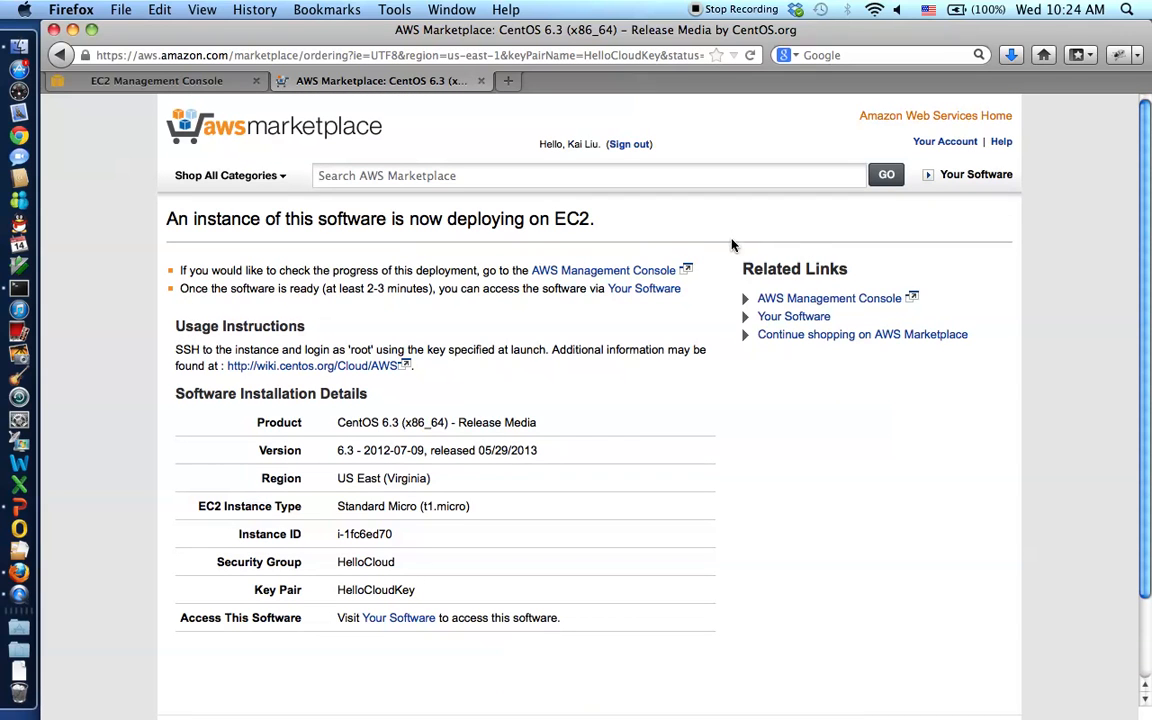
- Return to the EC2 Management Console, dismiss the Create a New Instance dialog, and refresh the instance list to check the launch progress
left_click(210, 83)
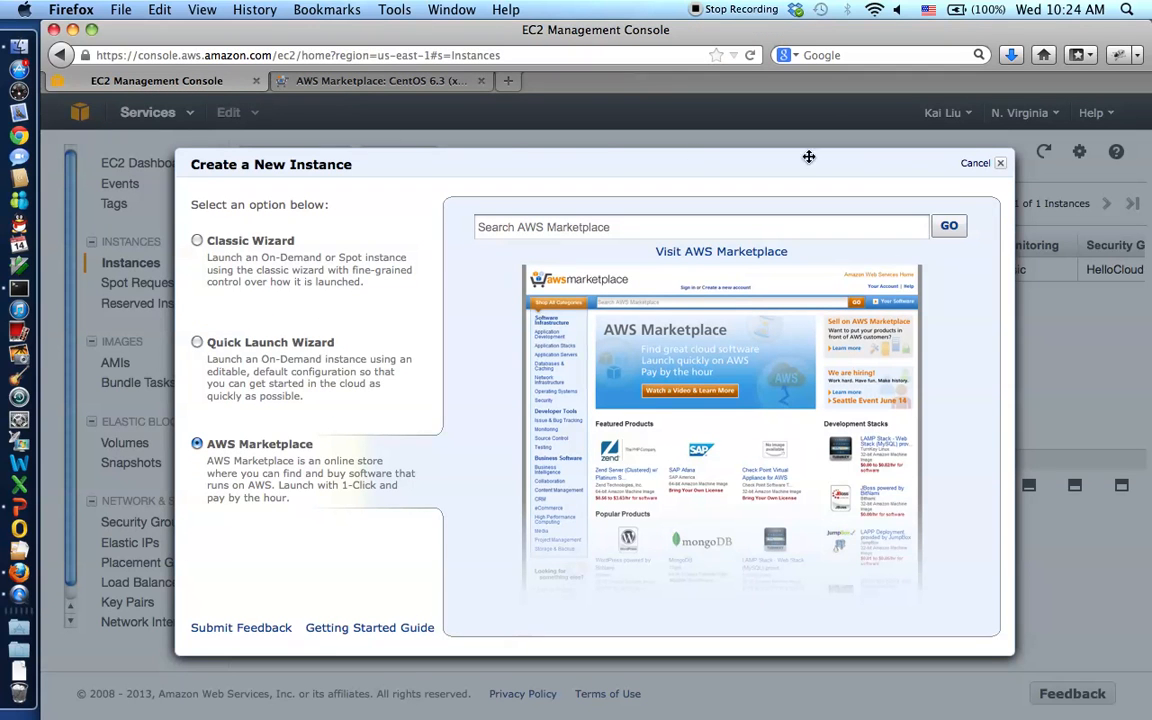
left_click(1004, 162)
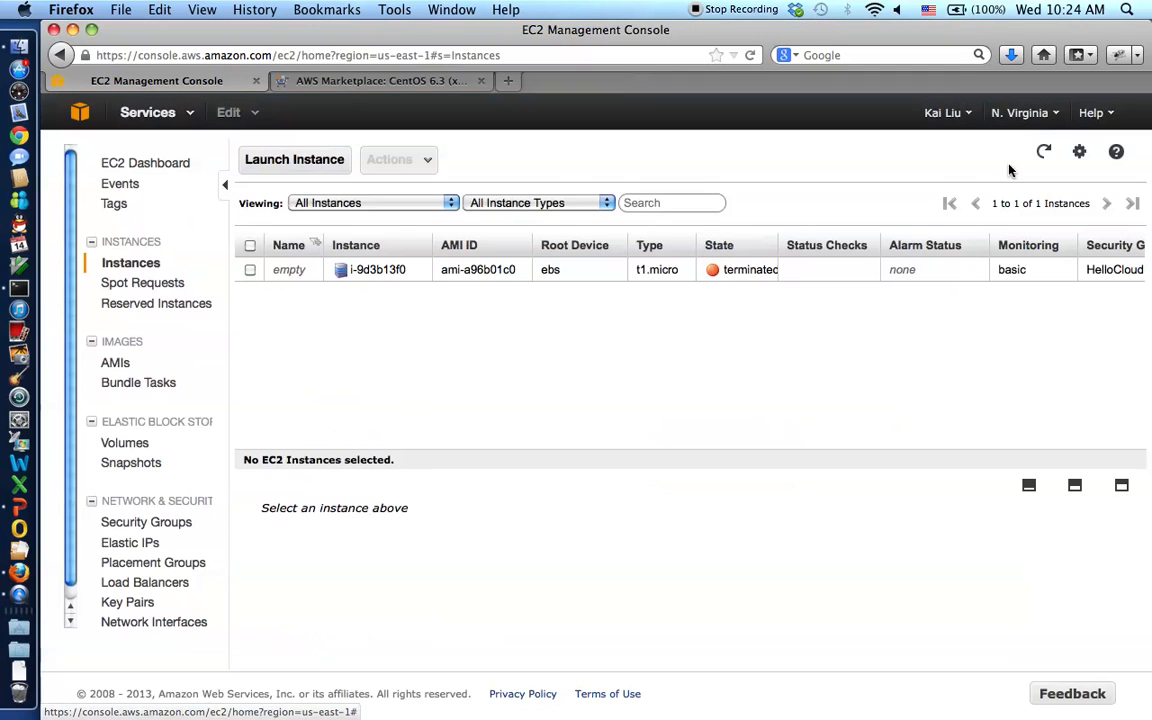
left_click(1045, 152)
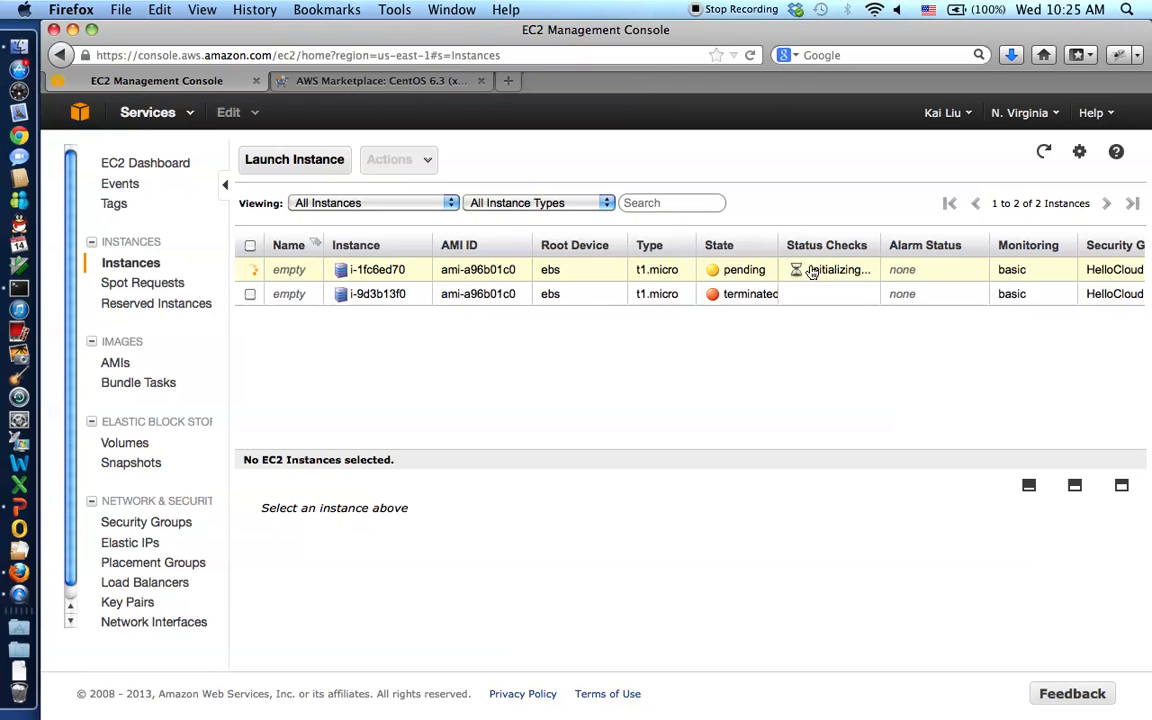
left_click(1044, 152)
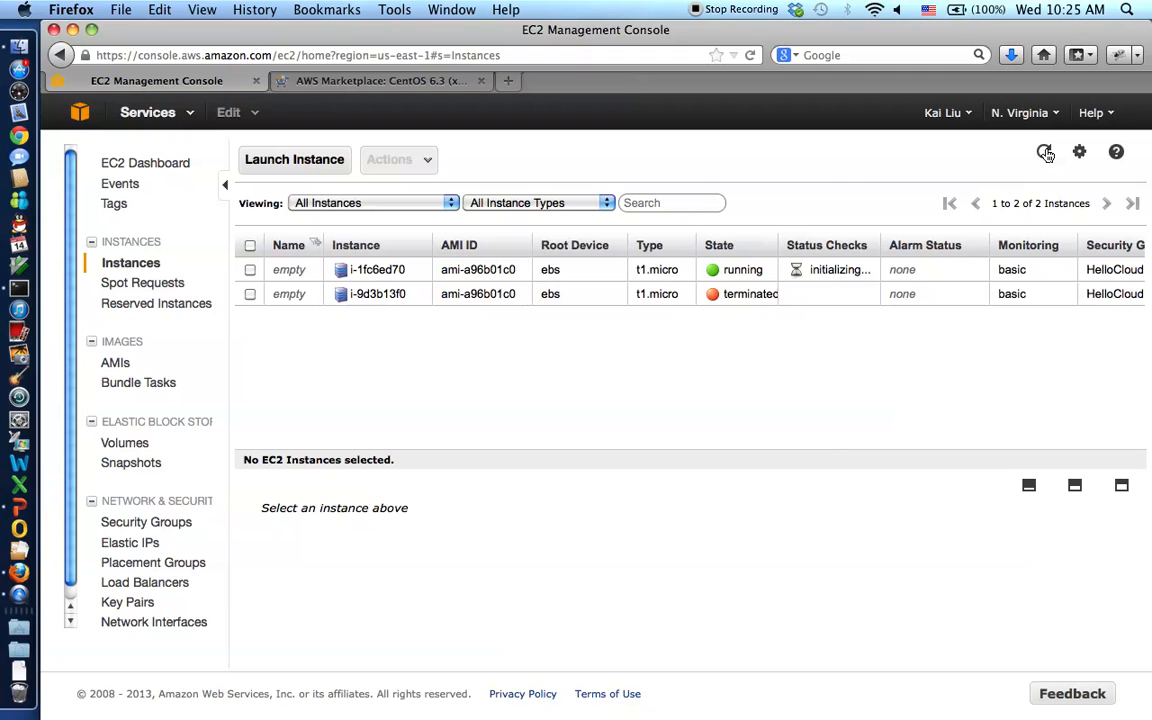
left_click(1045, 152)
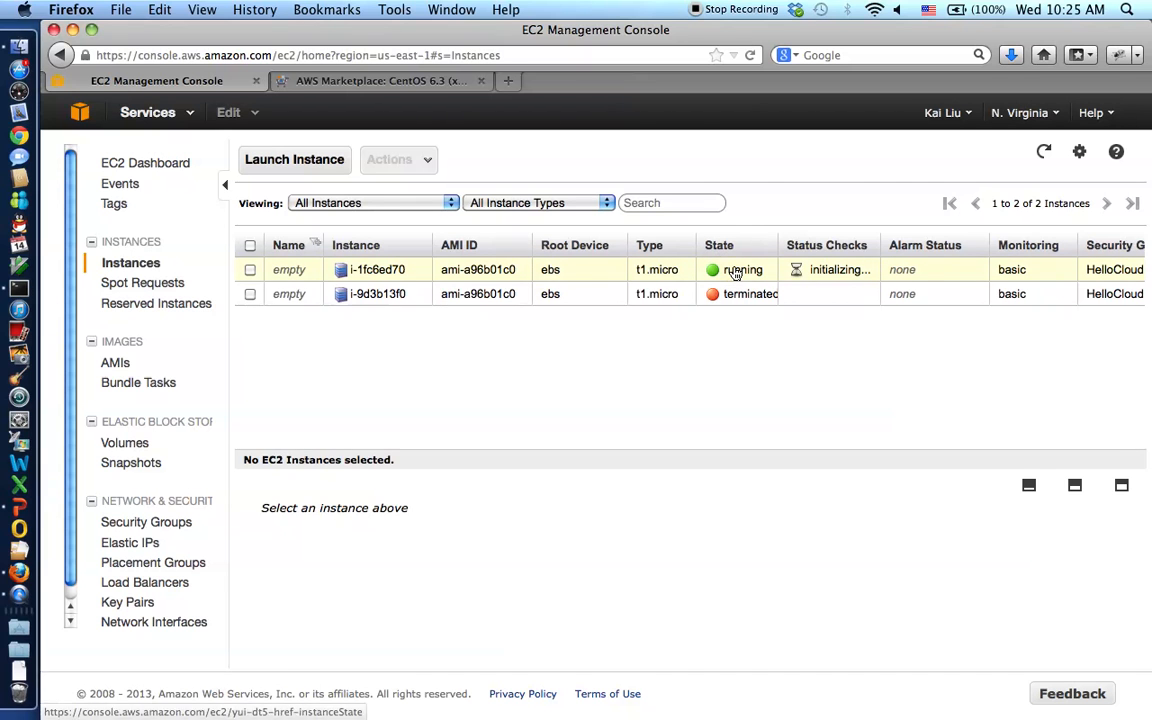
- Select the newly launched instance and examine all of its description details
left_click(730, 272)
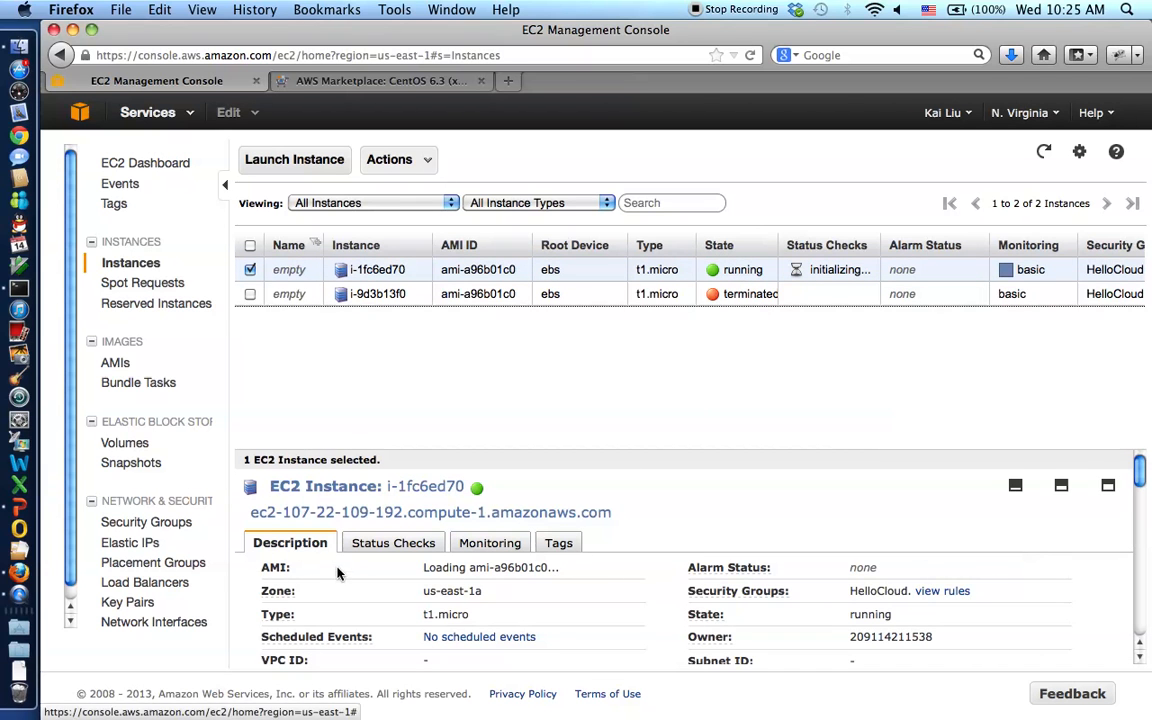
scroll(336, 576, "down", 1)
scroll(337, 581, "down", 1)
scroll(735, 586, "down", 1)
scroll(730, 583, "down", 6)
scroll(729, 581, "down", 7)
scroll(727, 581, "down", 1)
scroll(727, 581, "up", 5)
scroll(728, 581, "up", 8)
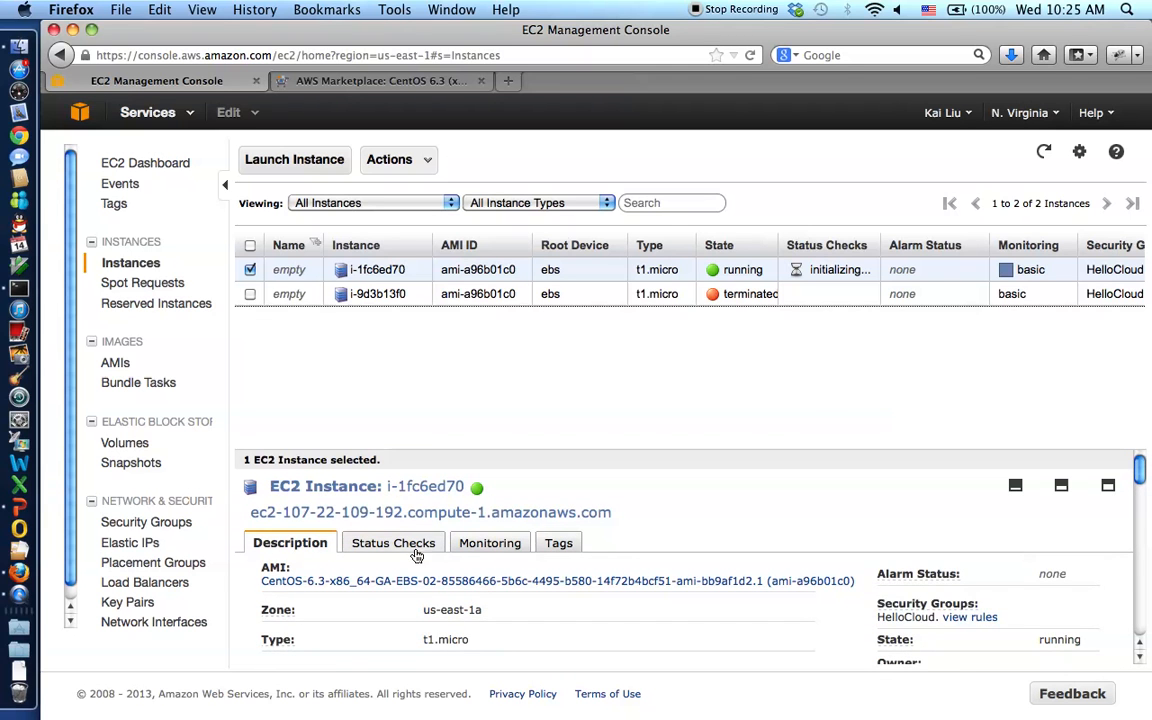
- Look through the instance's status checks, monitoring and tags, and return to its description
left_click(414, 543)
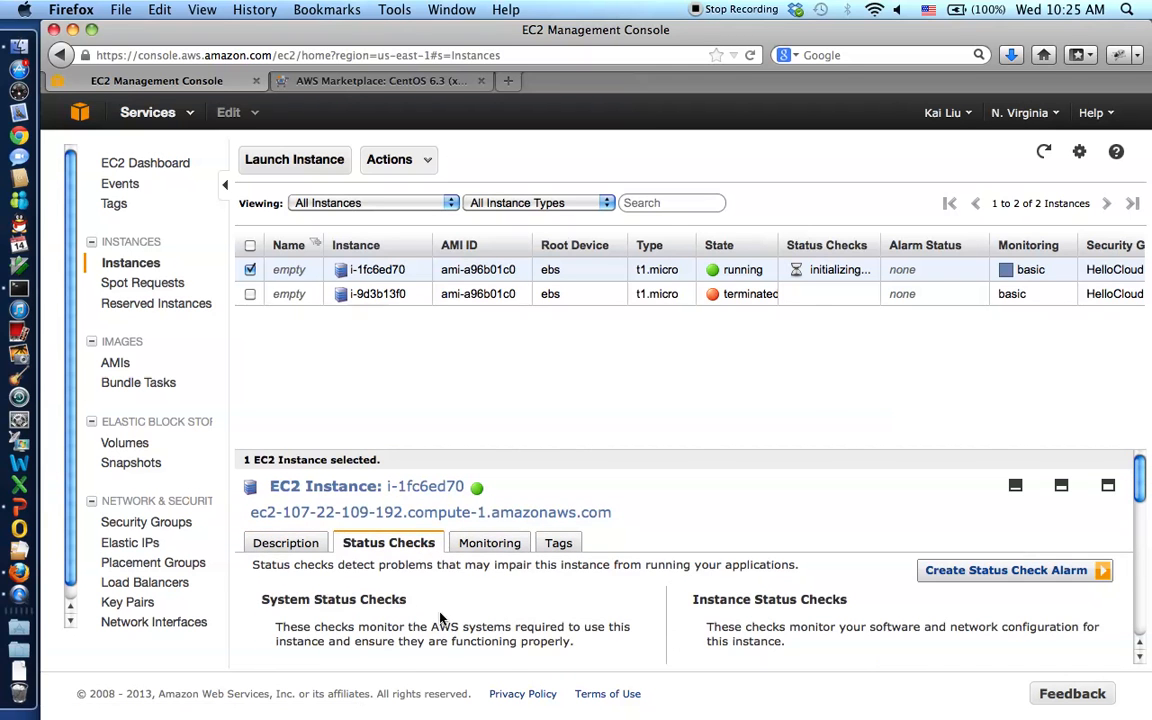
left_click(492, 543)
left_click(563, 548)
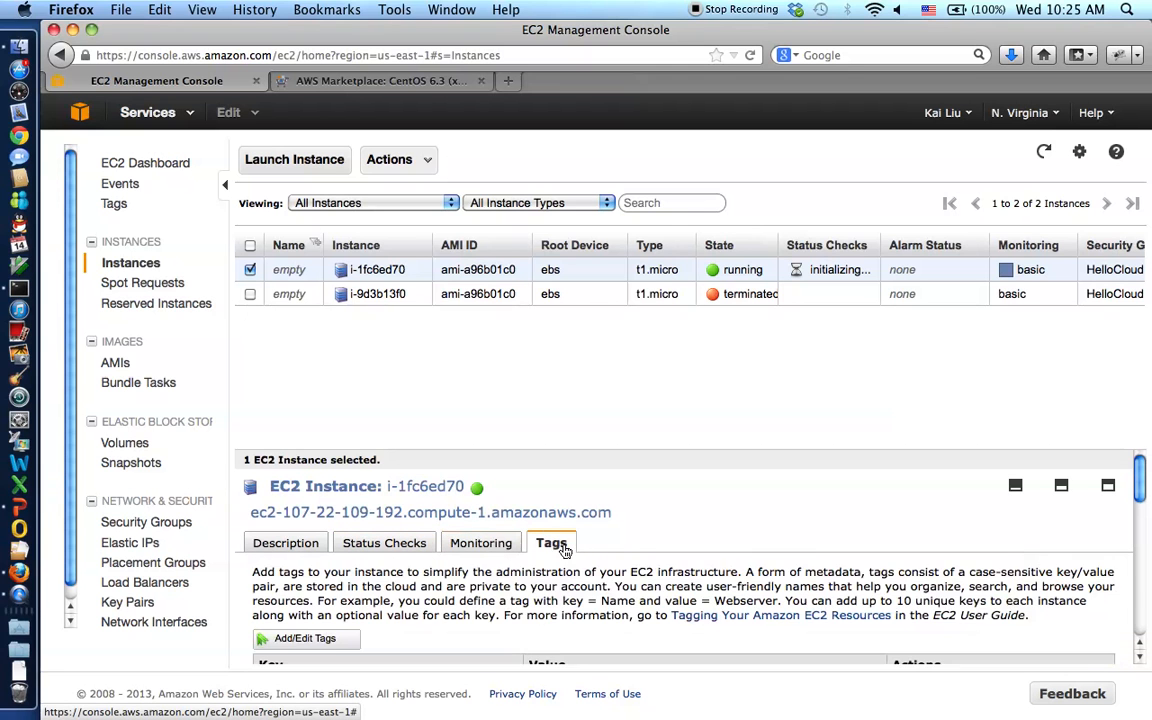
scroll(585, 612, "down", 3)
scroll(578, 604, "up", 3)
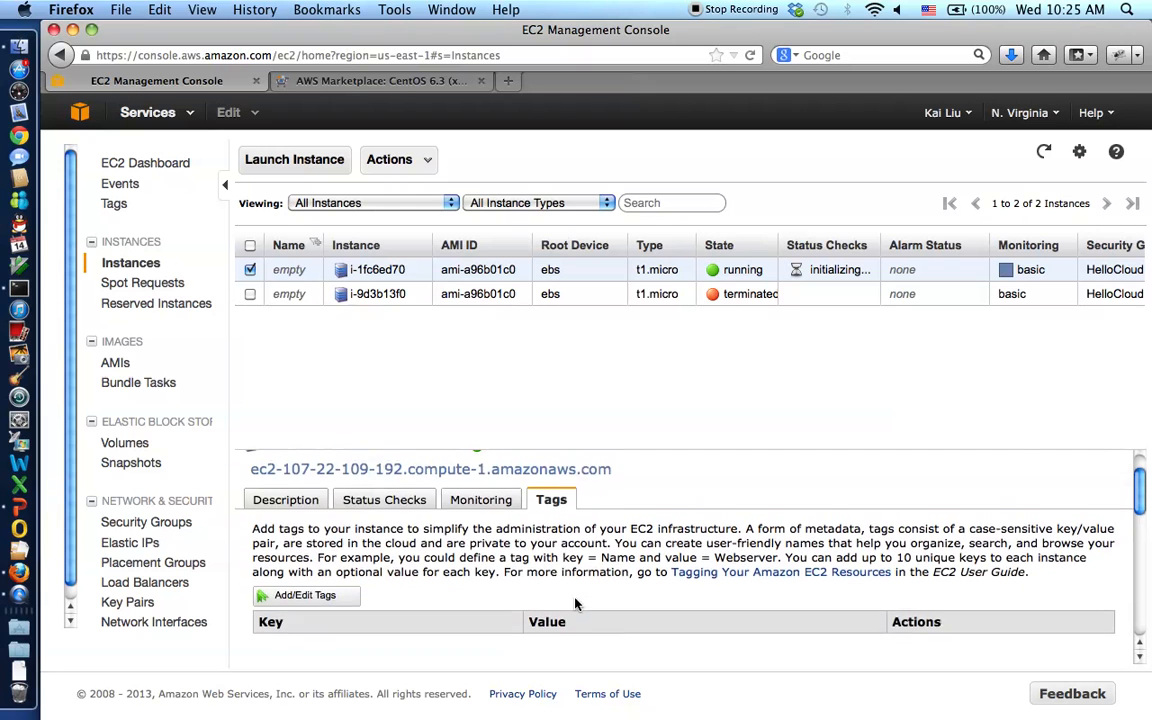
left_click(290, 543)
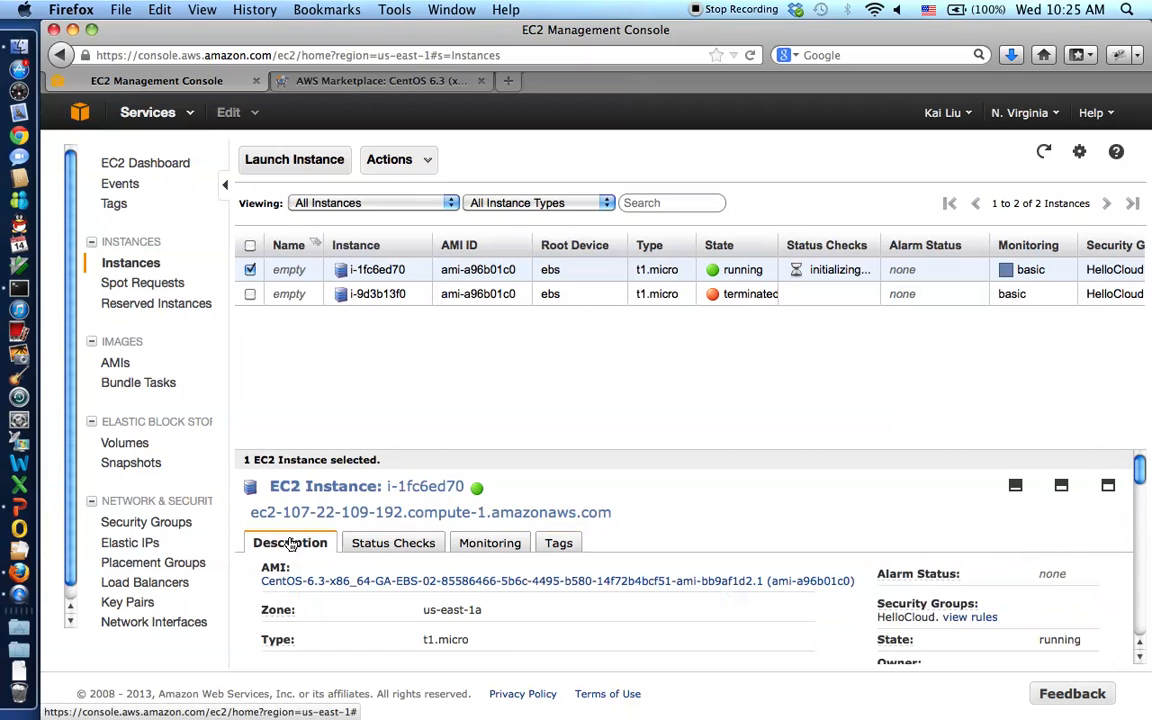
- Switch to PowerPoint, view slide 4 highlighting "Login to the instance", and return to Firefox
left_click(17, 508)
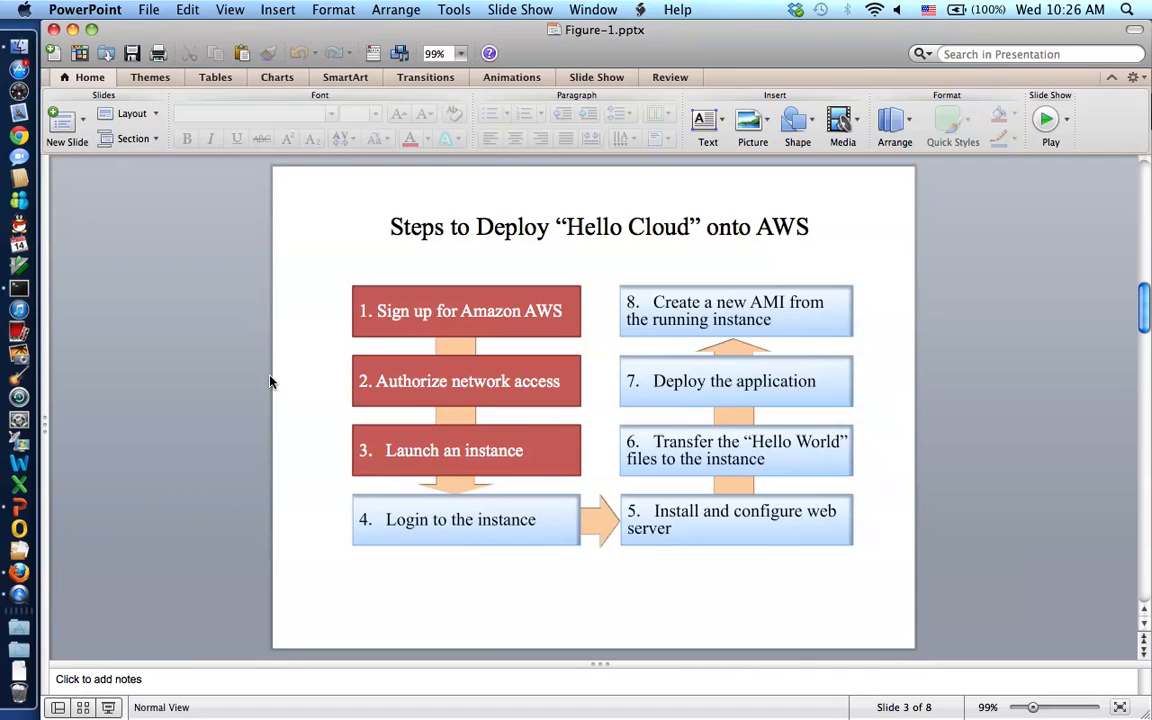
key("Down")
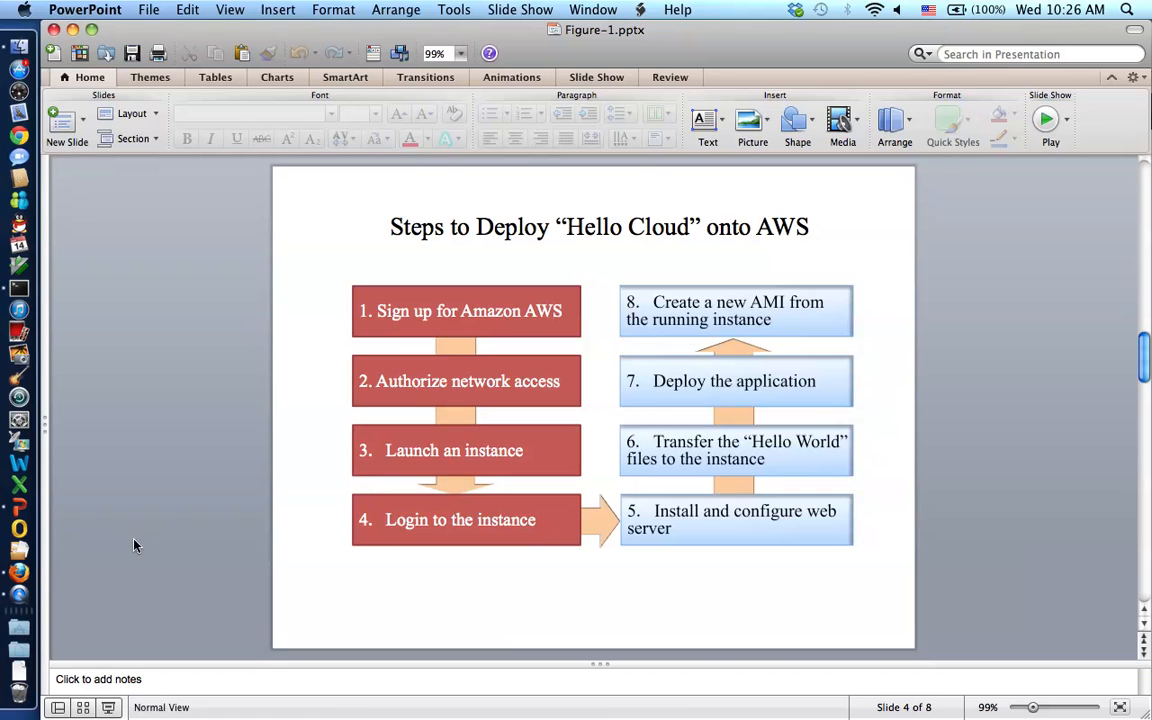
left_click(20, 573)
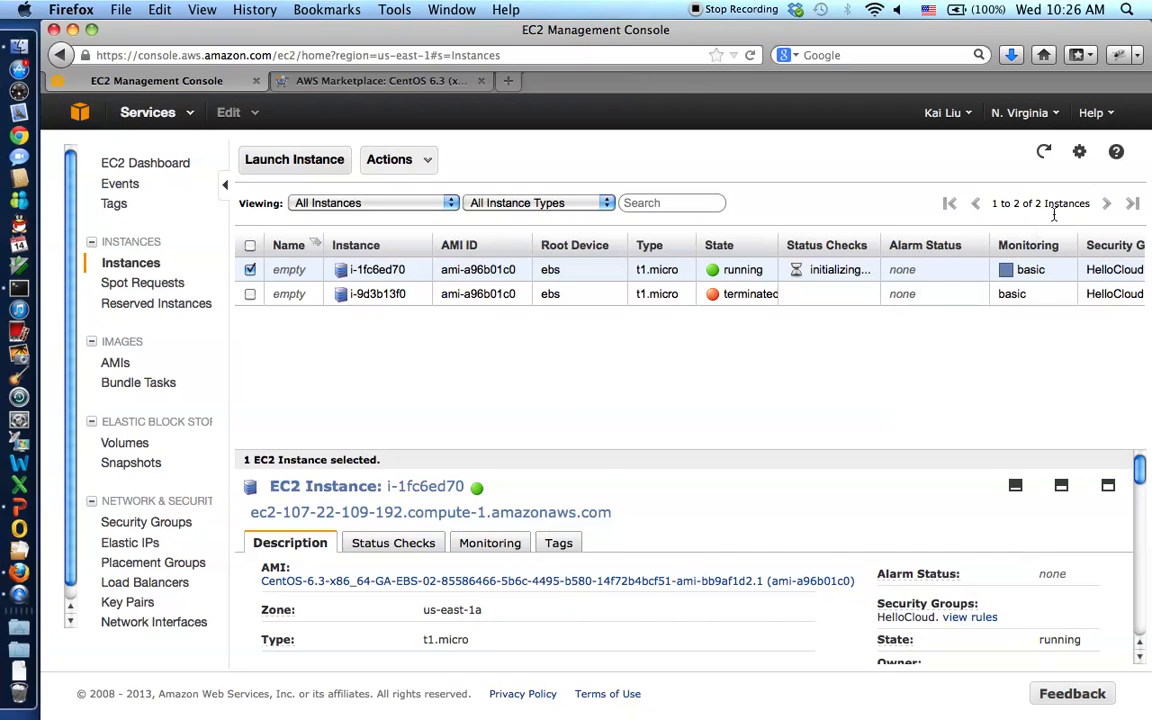
- Copy the new instance's public DNS address from its details and refresh the instance list
left_click(1045, 152)
left_click_drag(251, 516, 607, 514)
key("super+c")
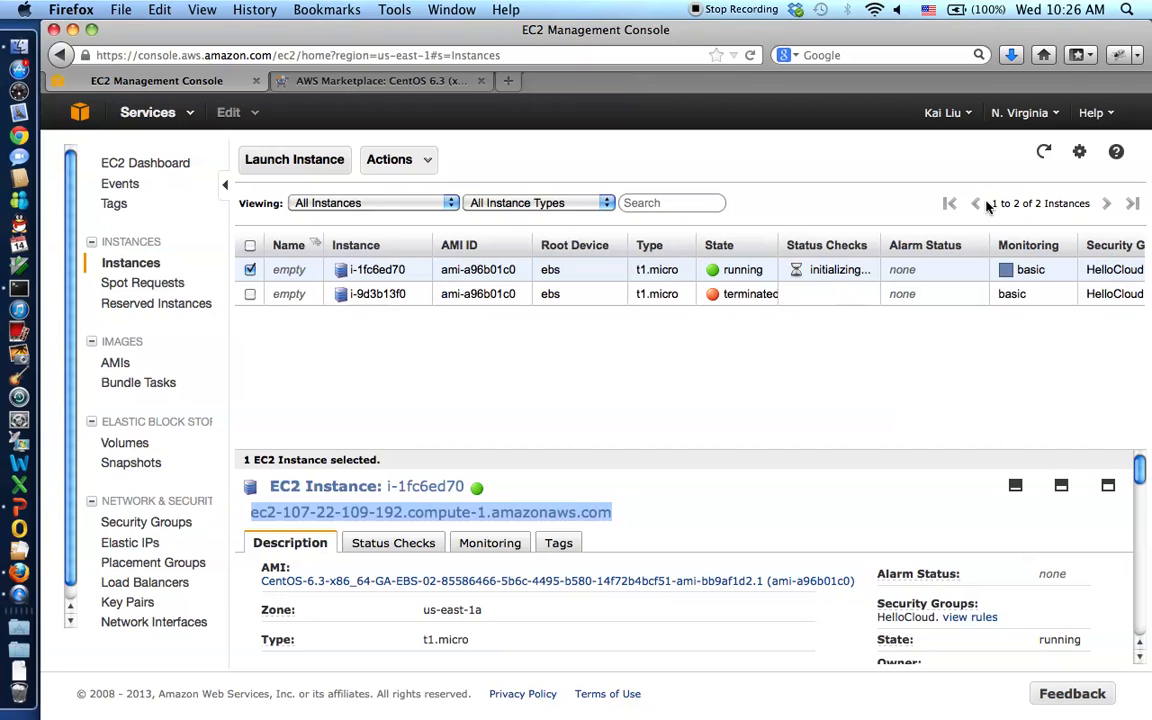
left_click(1043, 152)
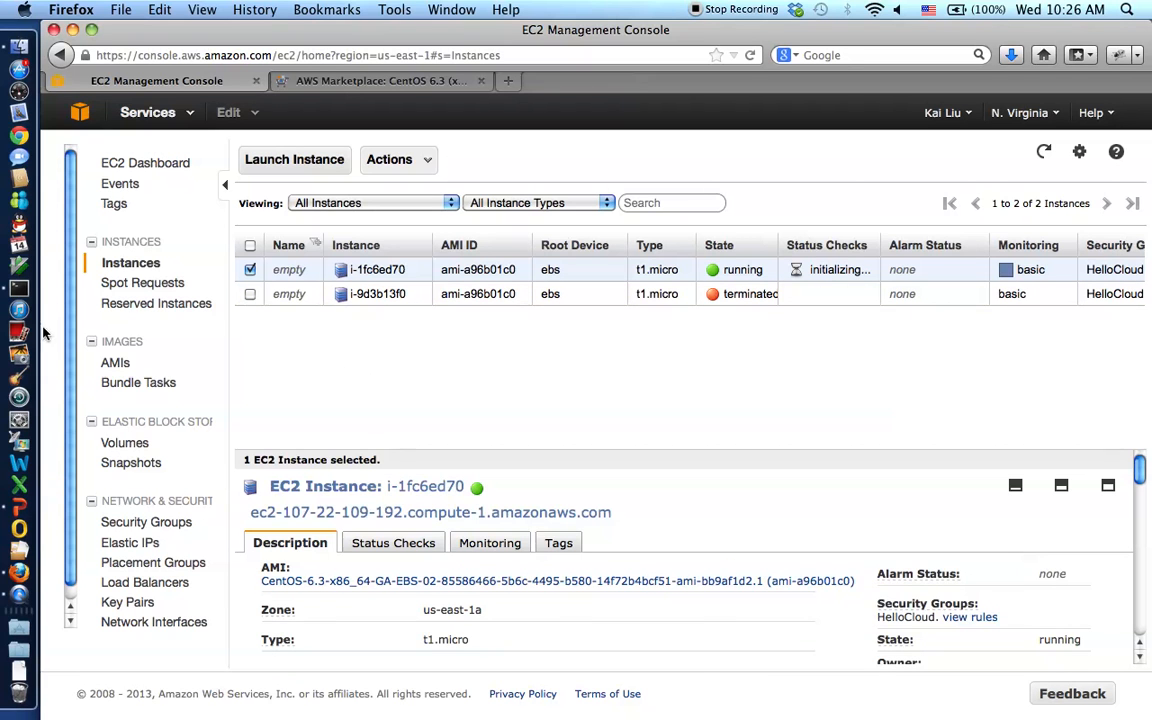
- Switch to Terminal and restrict the private key file's permissions with chmod 400 Downloads/HelloCloudKey.pem
left_click(19, 288)
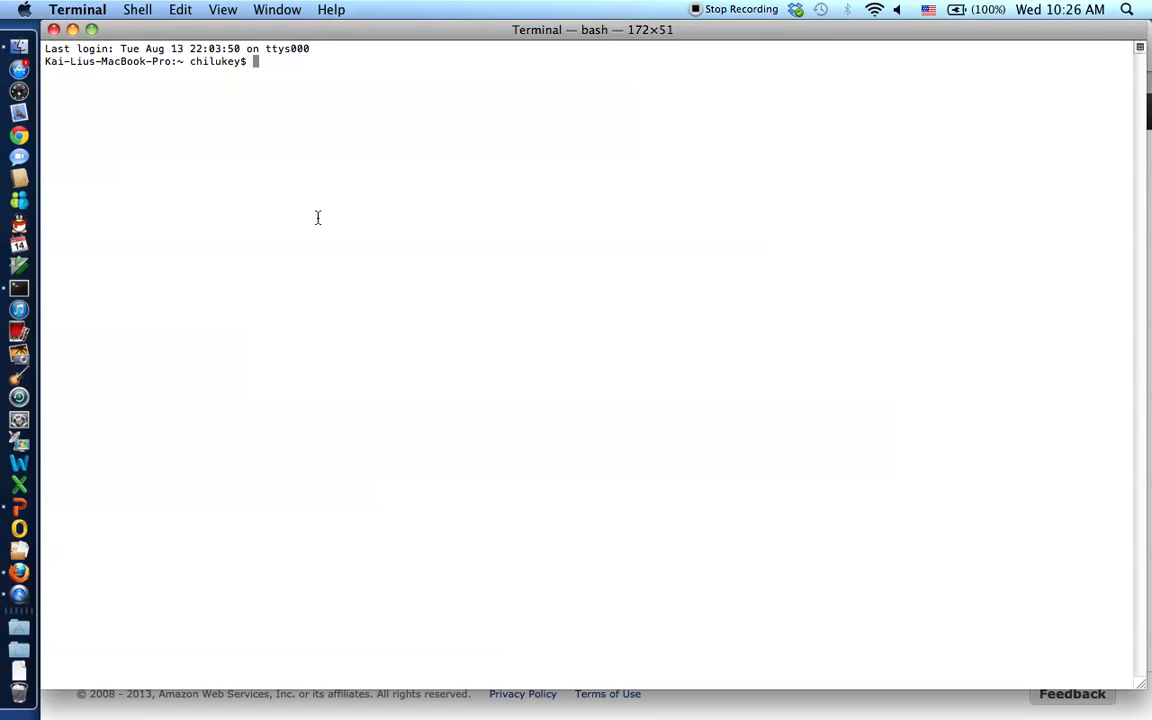
type("chmod 400 Downloads/")
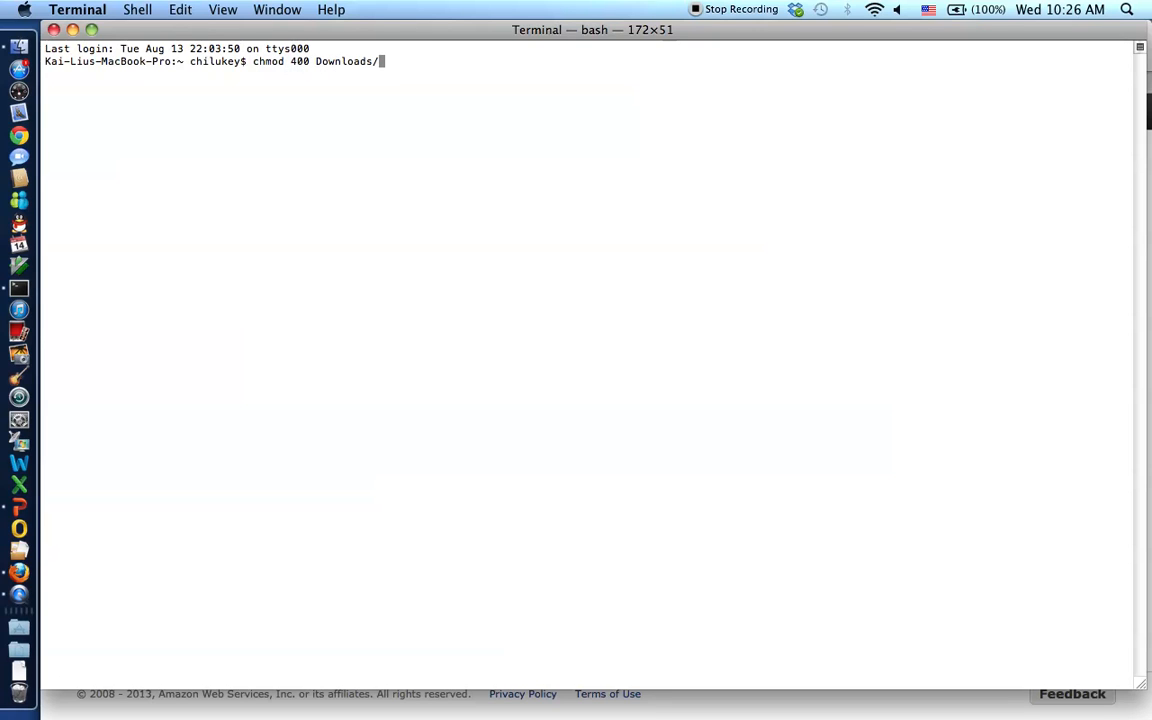
type("H")
key("Tab")
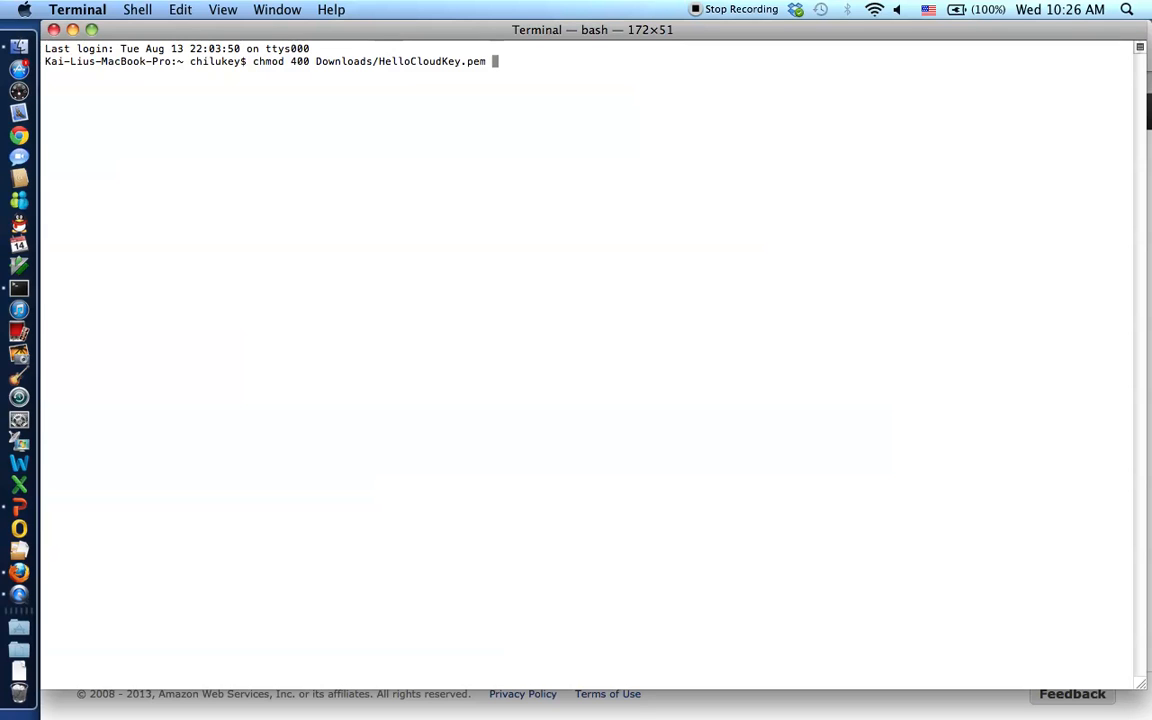
key("Return")
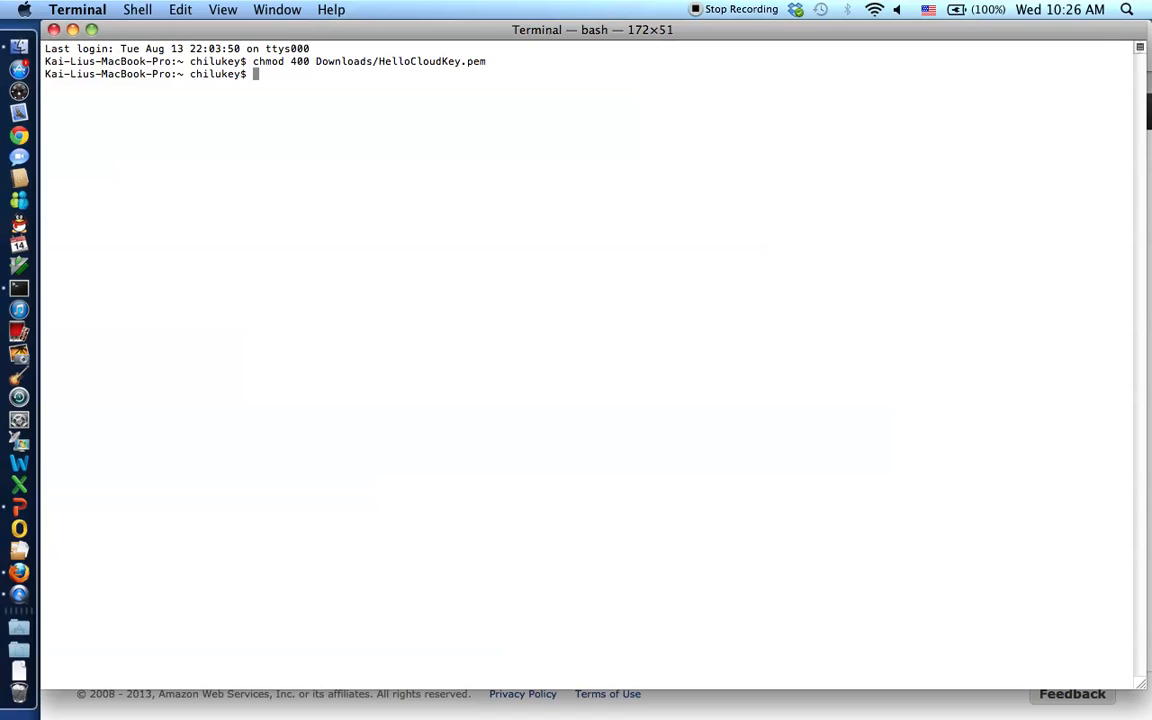
type("ssh -i Dow")
key("Tab")
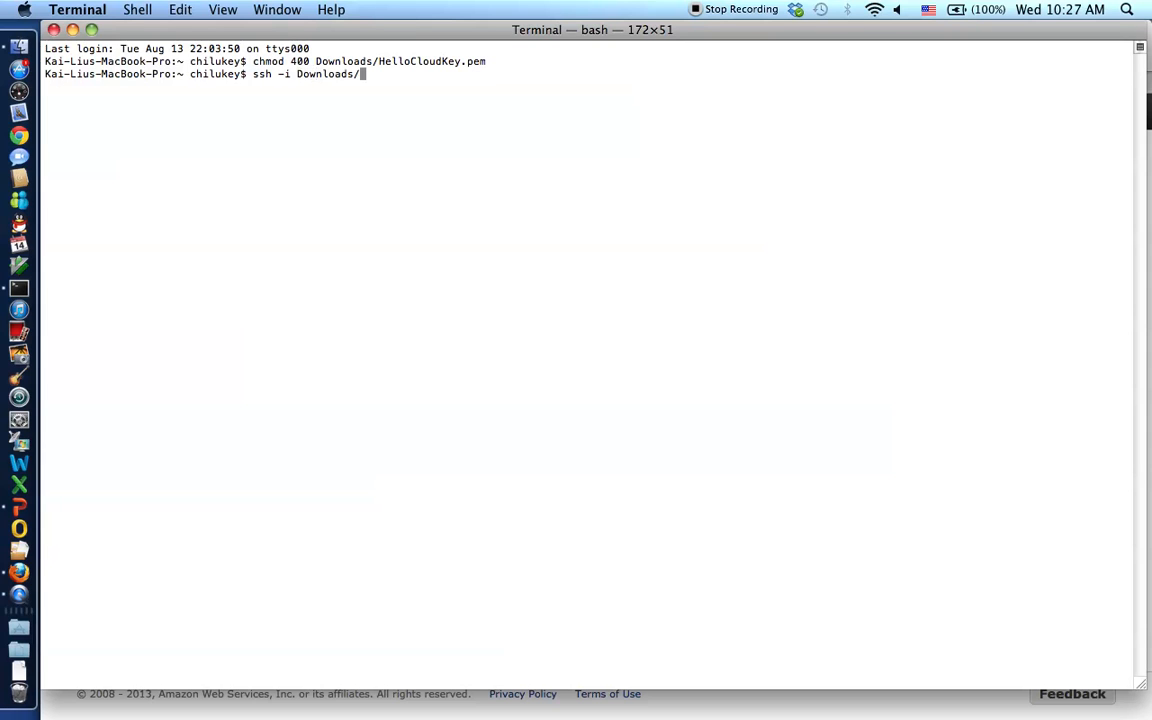
type("He")
key("Tab")
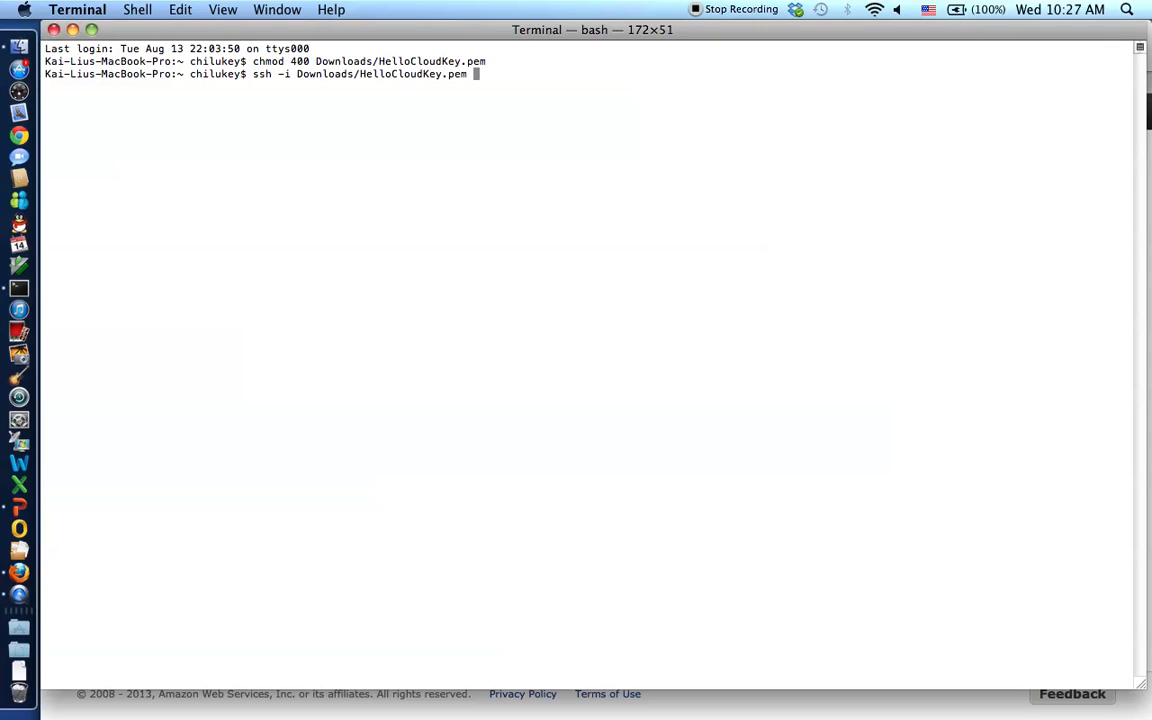
type("root@")
key("super+v")
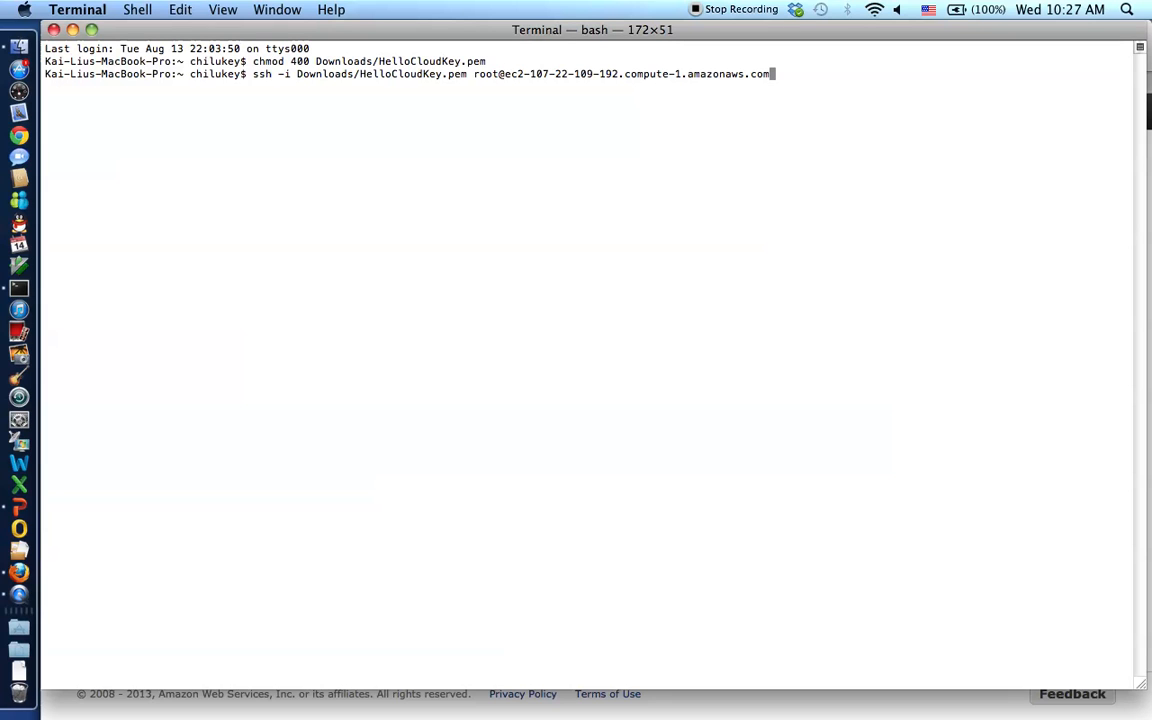
left_click_drag(505, 75, 772, 76)
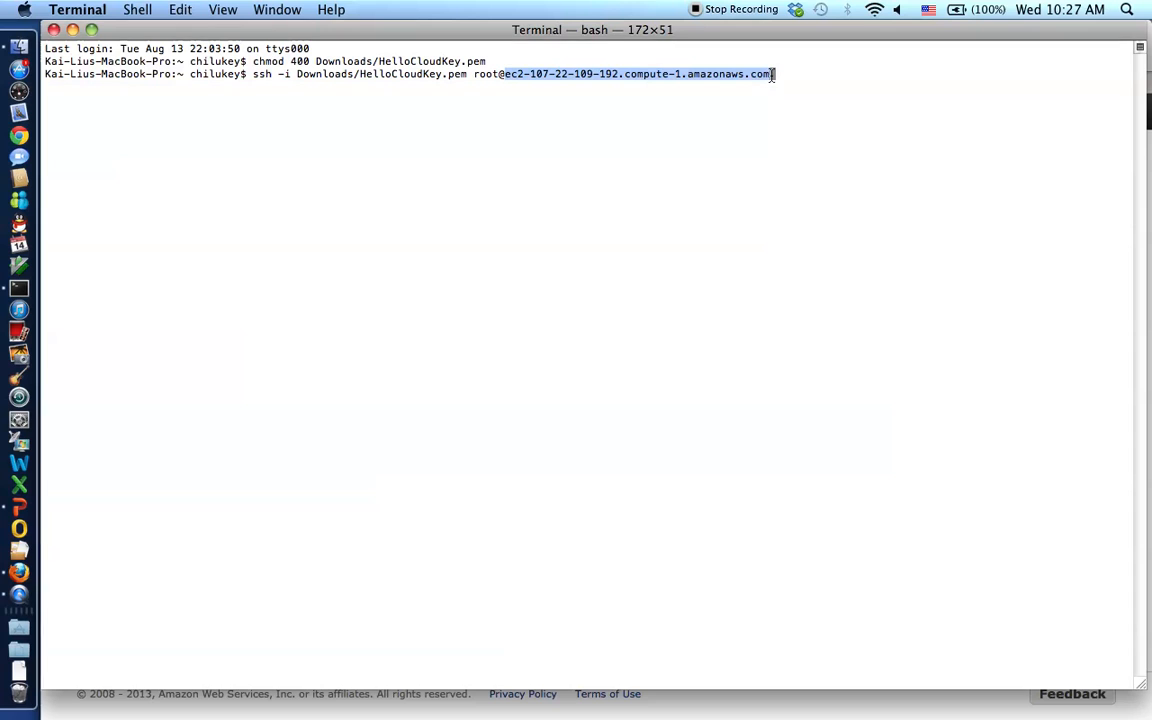
left_click(787, 74)
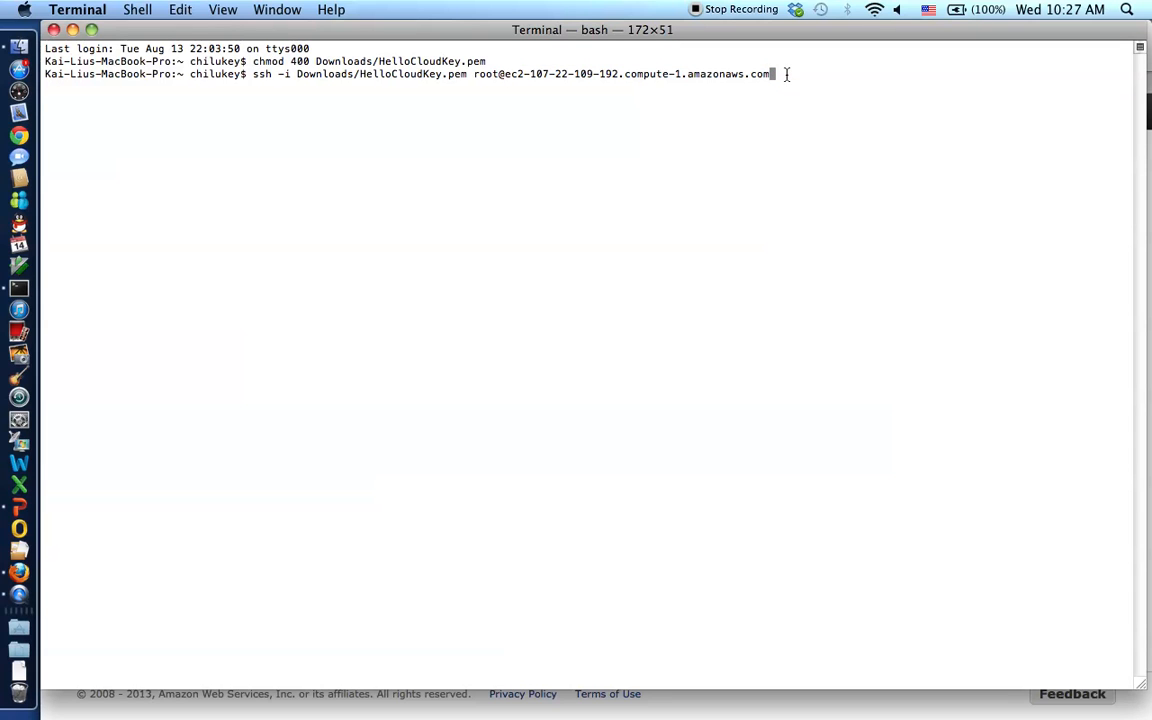
- Connect to the instance over SSH and accept the host's authenticity with yes
key("Return")
type("yes")
key("Return")
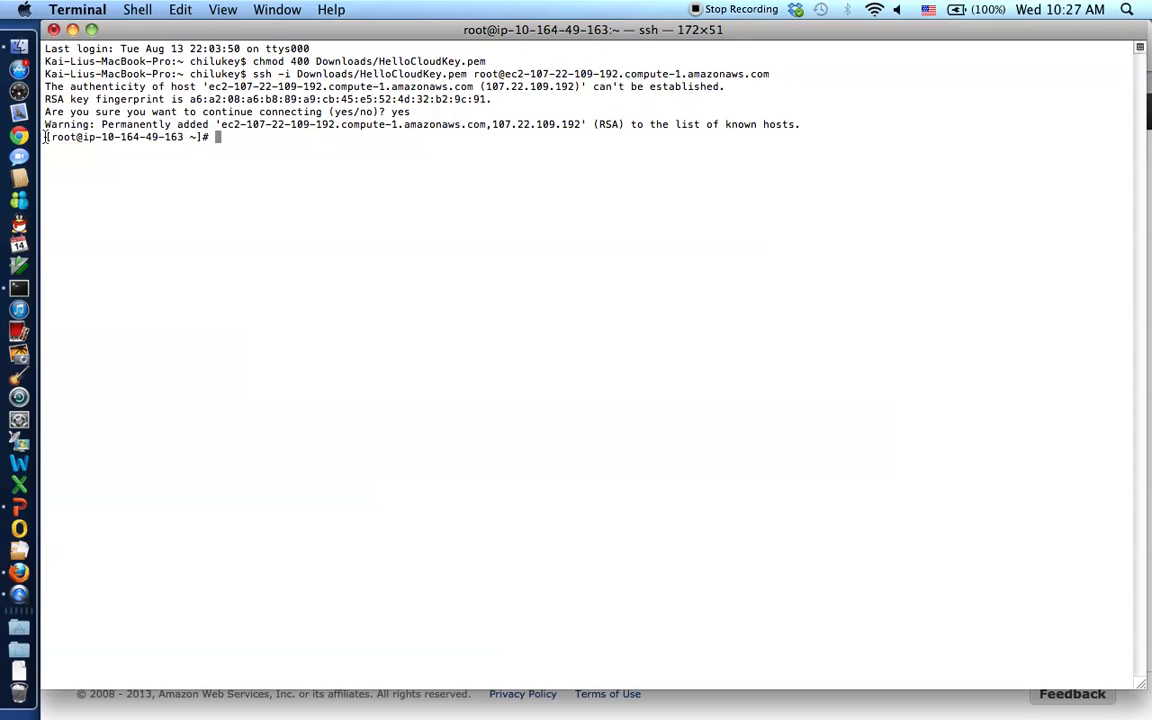
left_click_drag(47, 137, 210, 140)
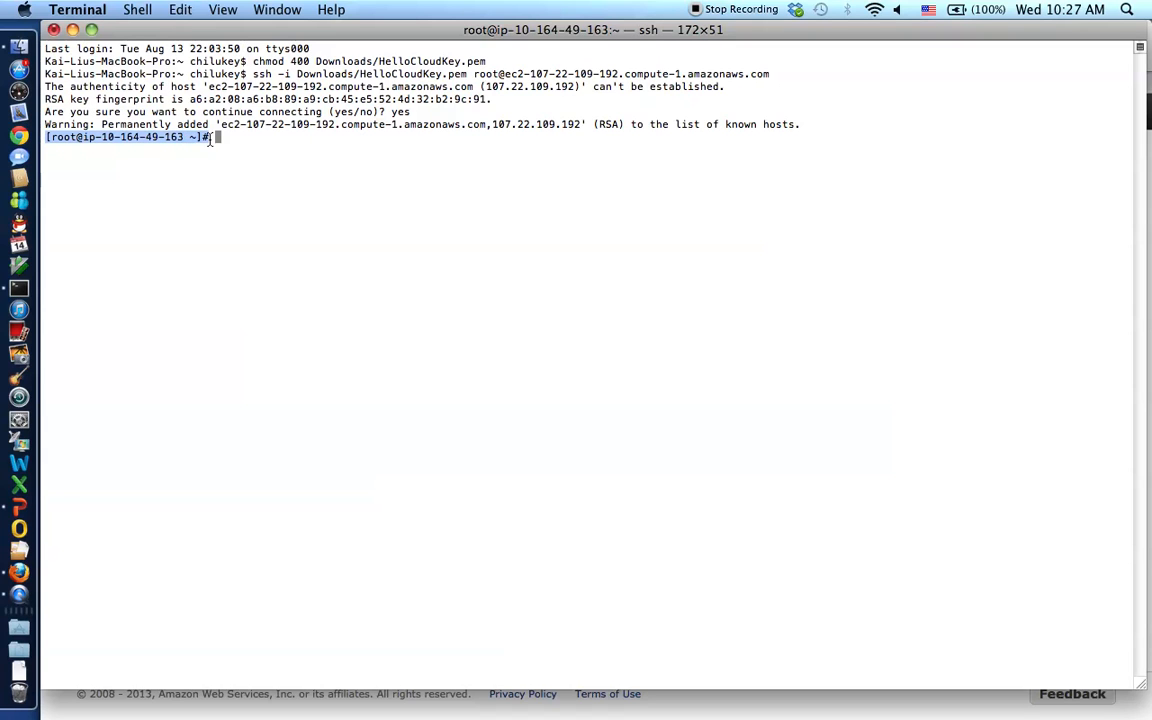
left_click(243, 284)
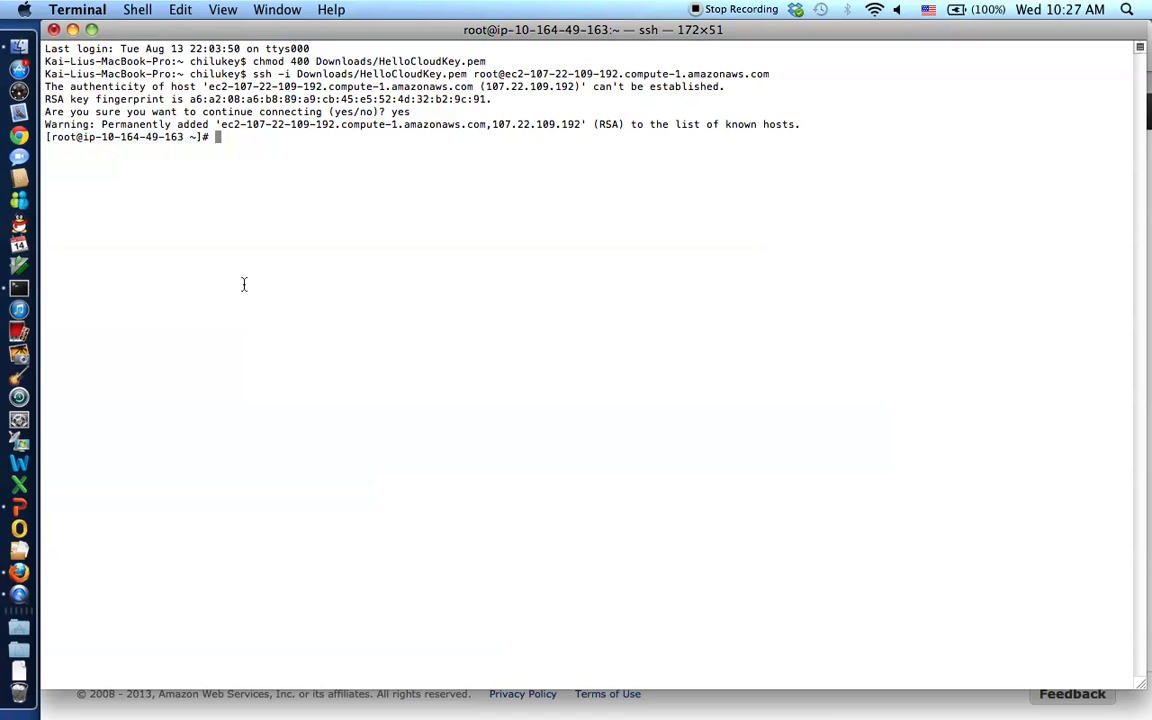
- Switch to PowerPoint, view slide 5 highlighting "Install and configure web server", and return to Terminal
left_click(19, 510)
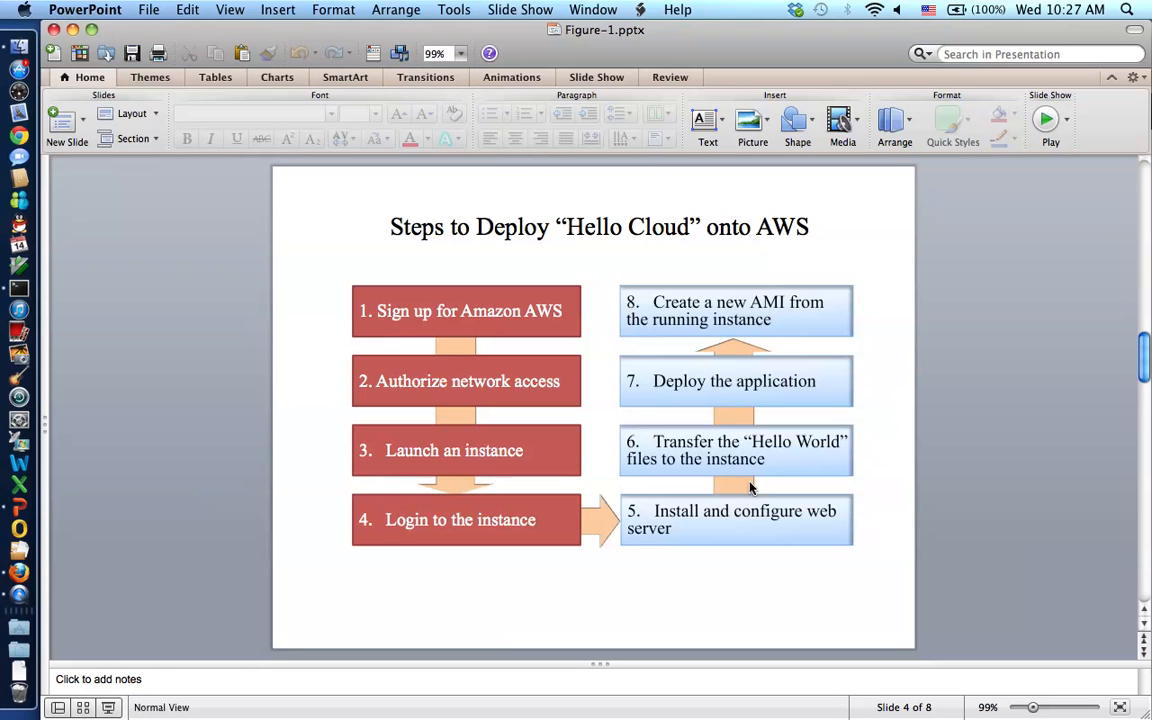
scroll(756, 486, "down", 1)
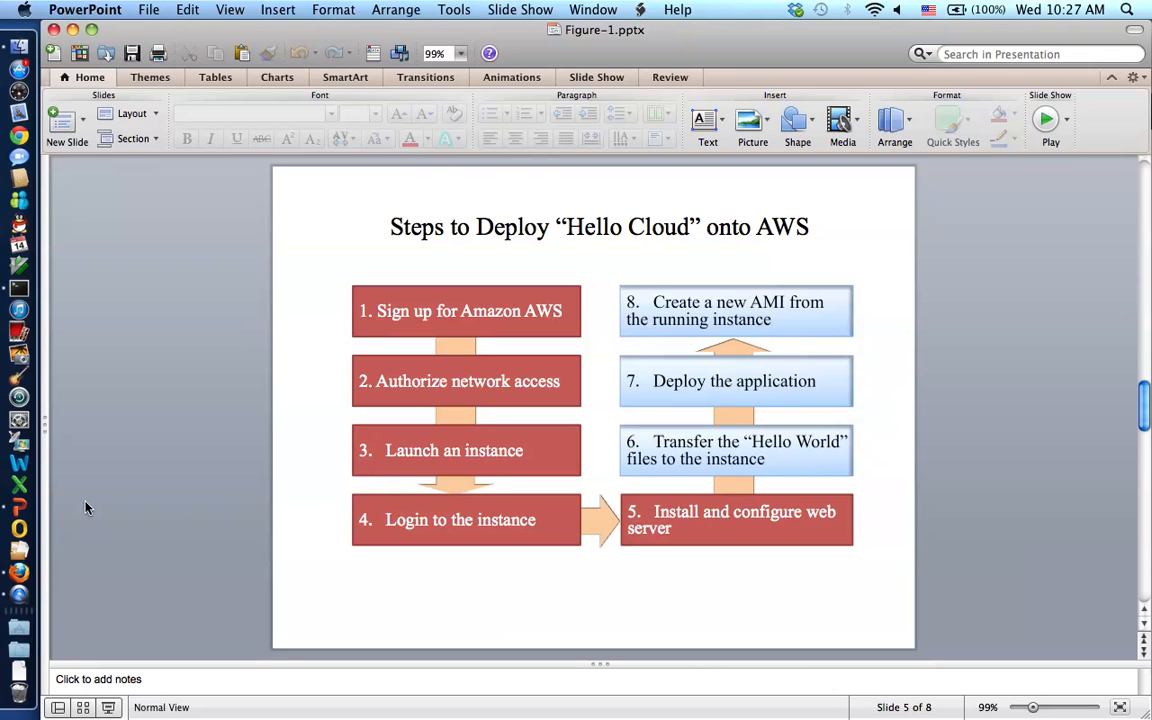
left_click(19, 288)
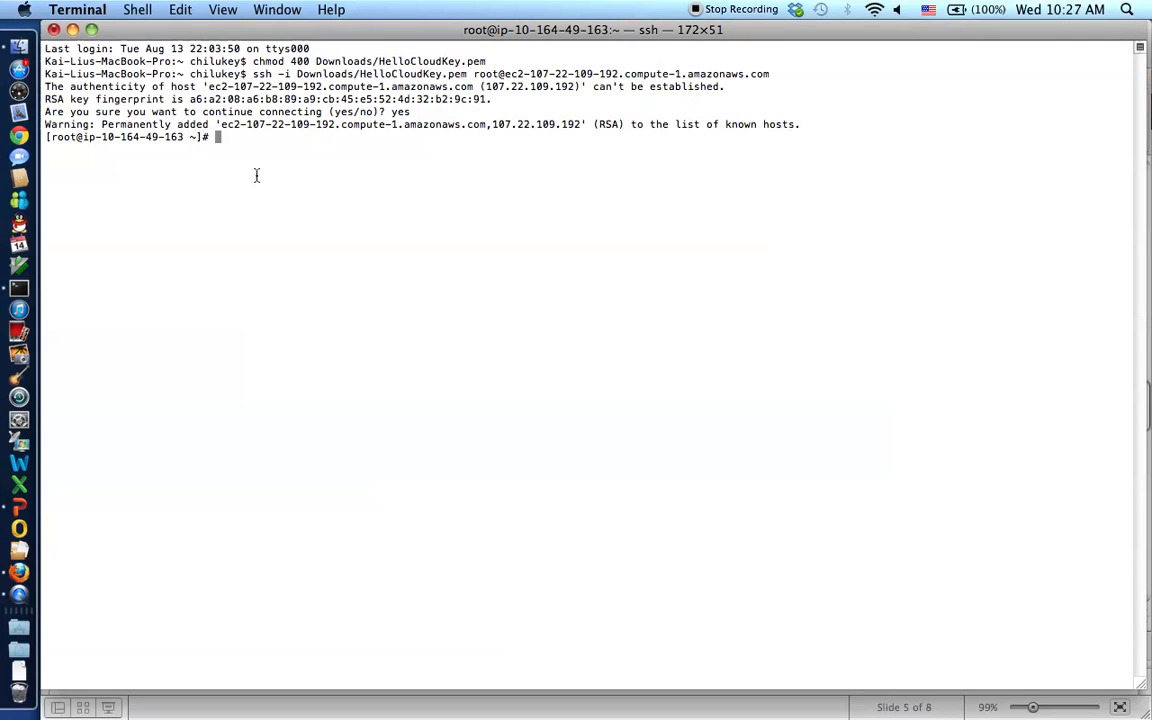
- Install the Apache web server on the instance with yum install httpd, answering y to the package and GPG key confirmations
type("yum install httpd")
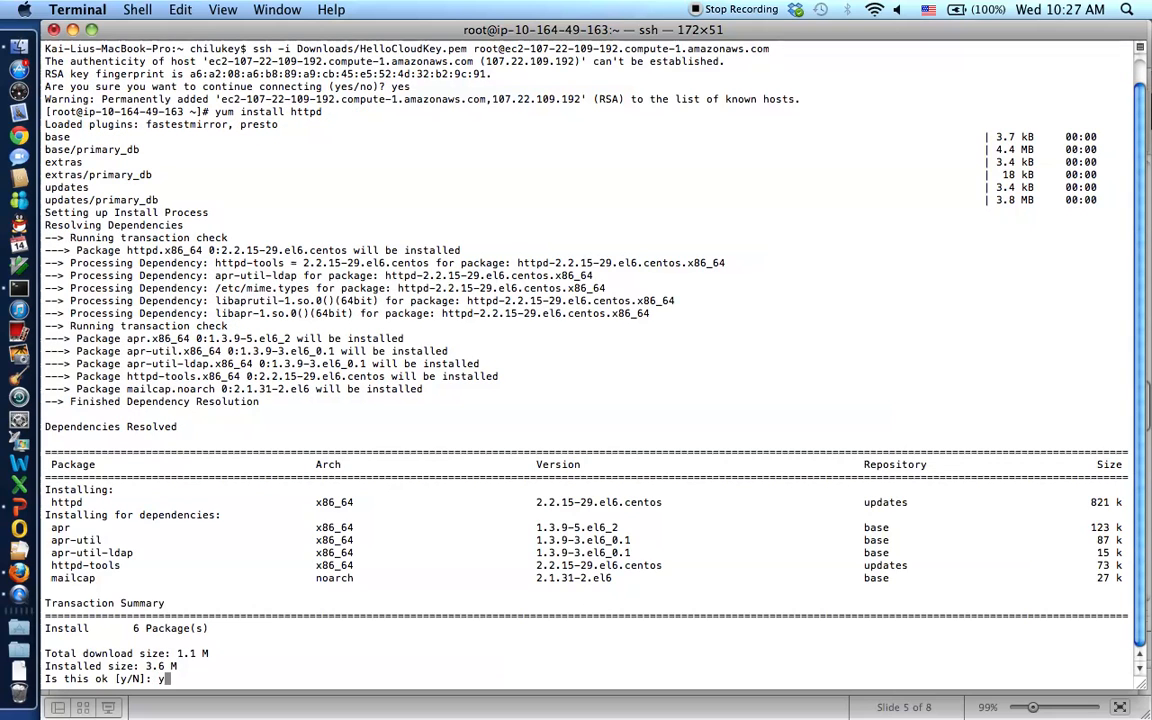
type("y")
key("Return")
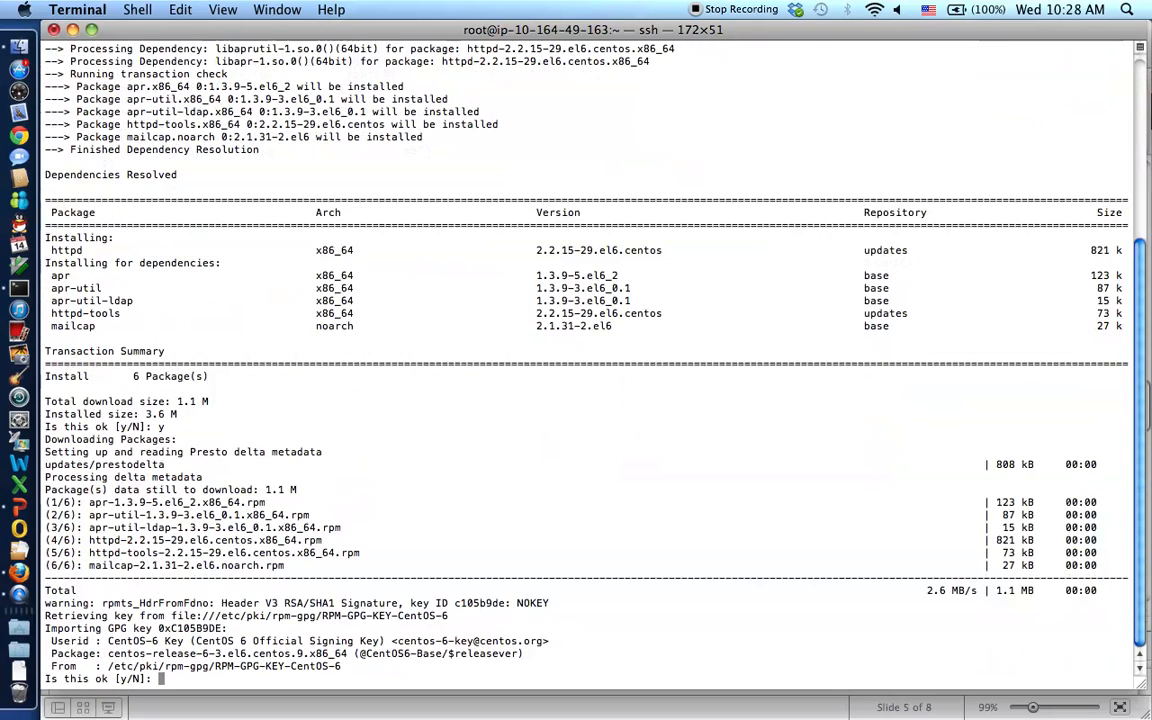
key("Return")
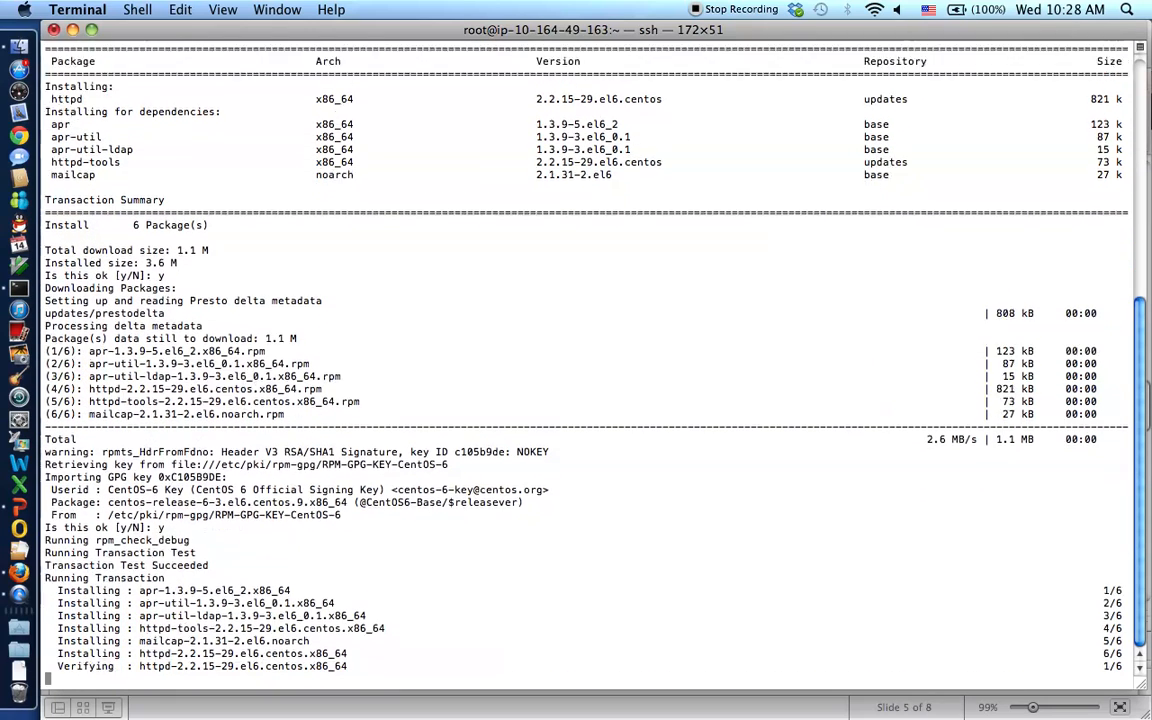
- Start the web server with service httpd start and enable it at boot with chkconfig httpd on
type("servi")
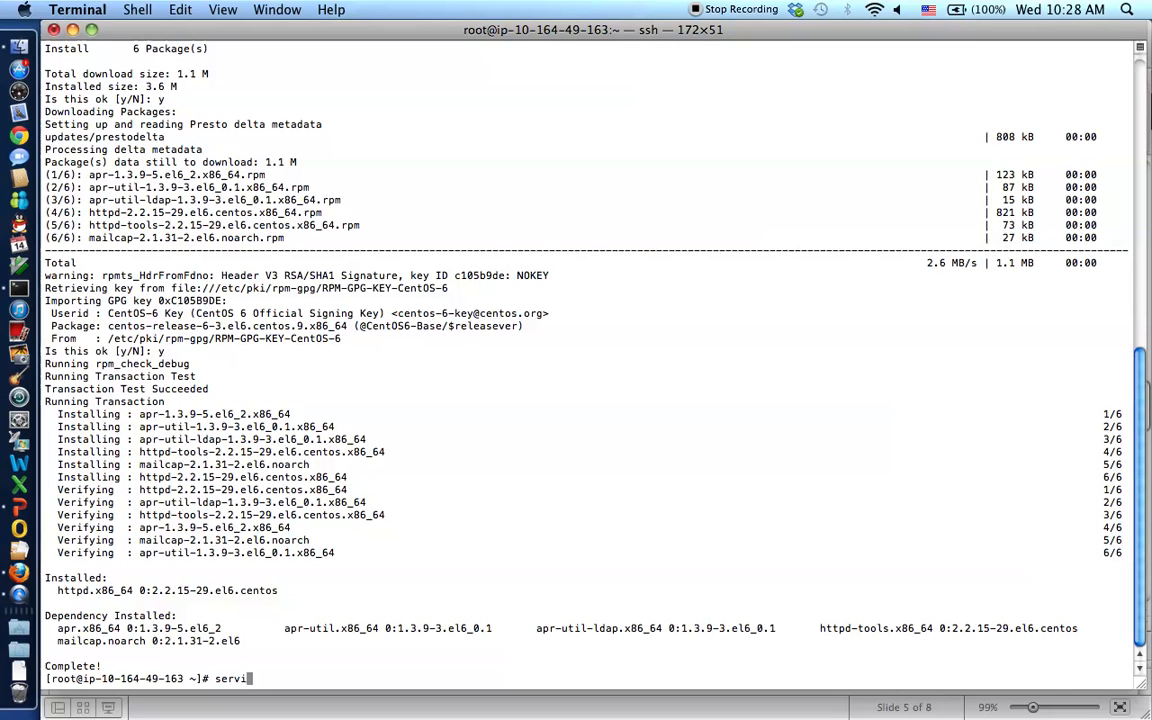
type("ce httpd start")
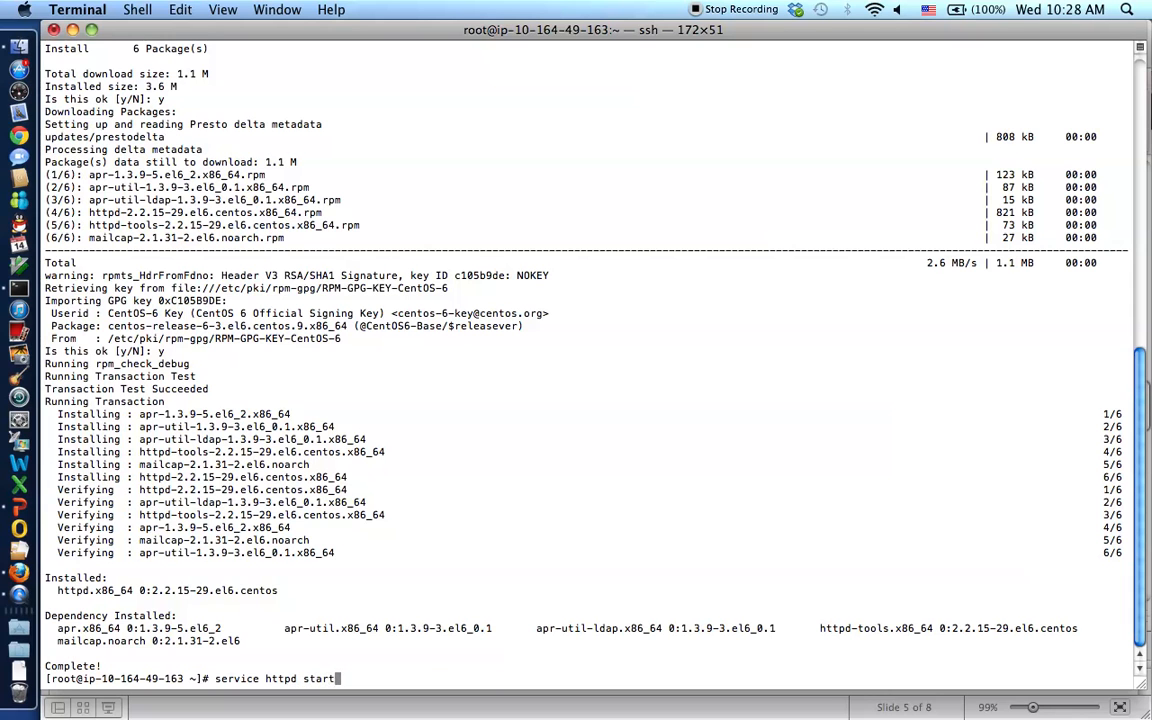
key("Return")
type("chkconfig httpd on")
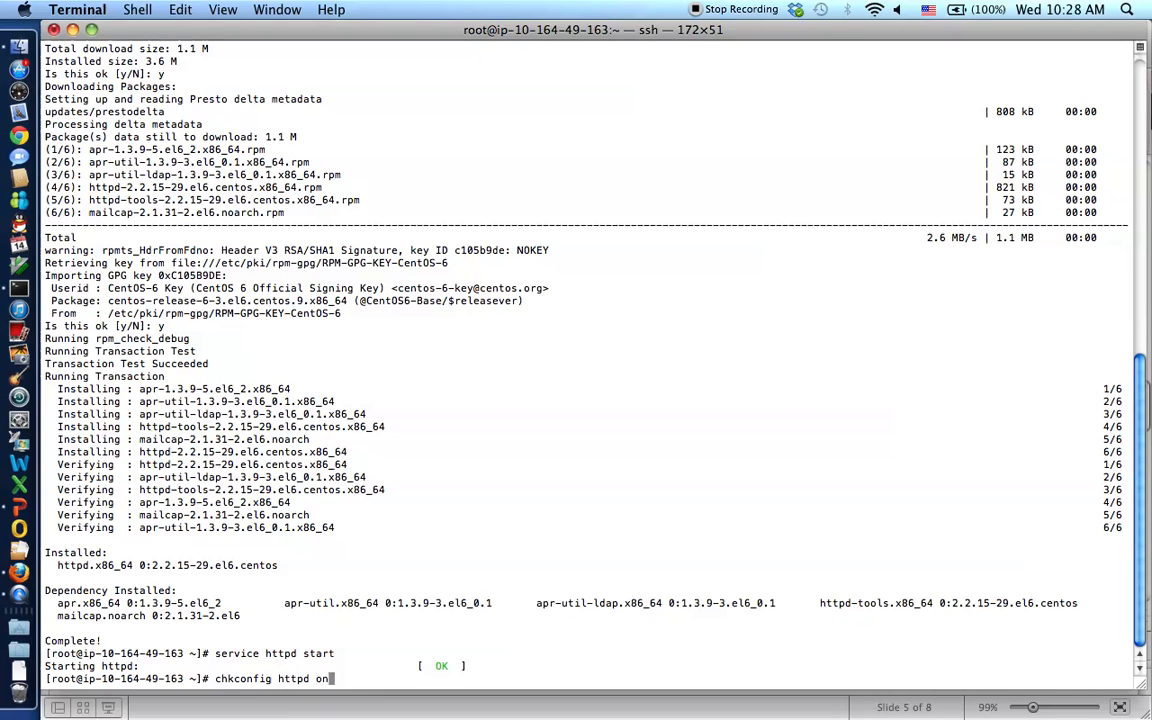
key("Return")
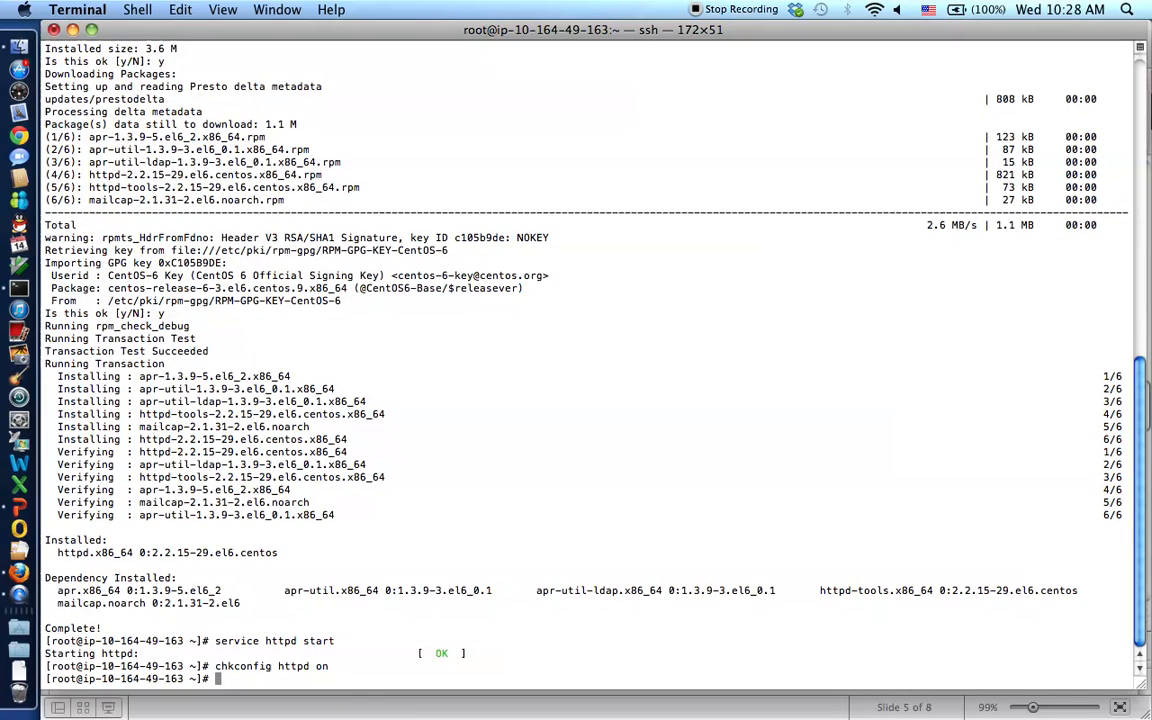
- Allow incoming web traffic through the instance's firewall with iptables -I INPUT -p tcp --dport 80 -j ACCEPT
type("iptab")
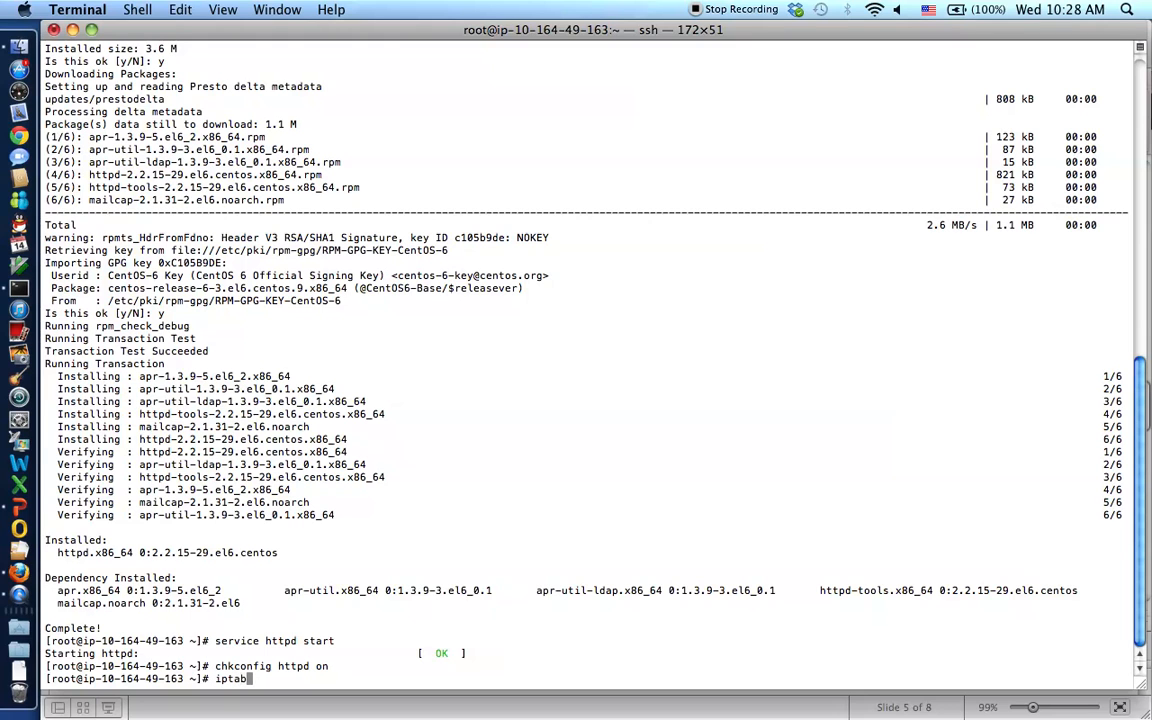
type("les -I INPUT -p tcp ")
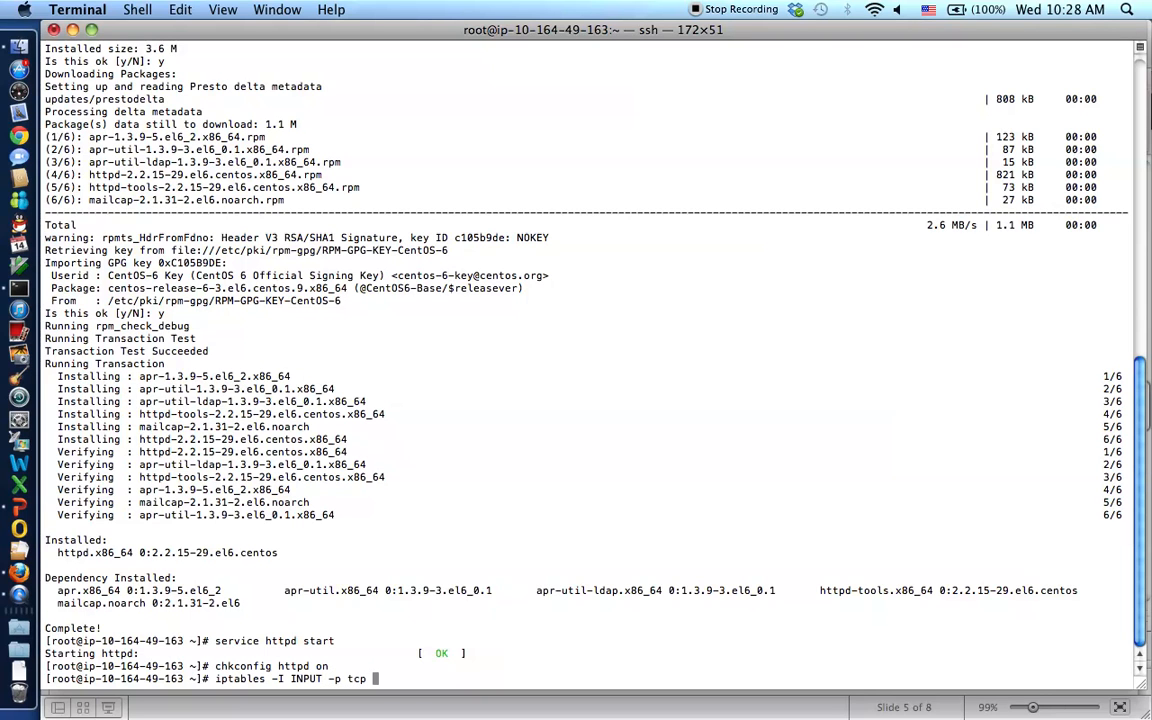
type("--d")
type("port 80 -j ACCEPT")
key("Return")
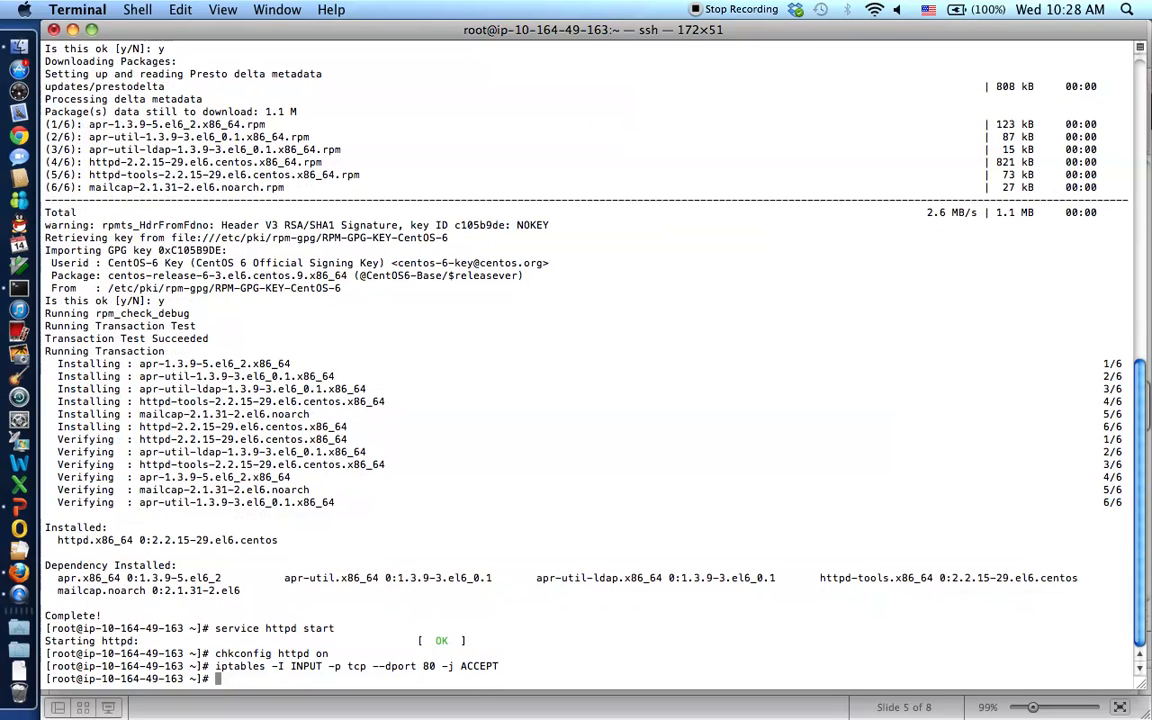
- Save the instance's firewall rules with service iptables save
type("service ipt")
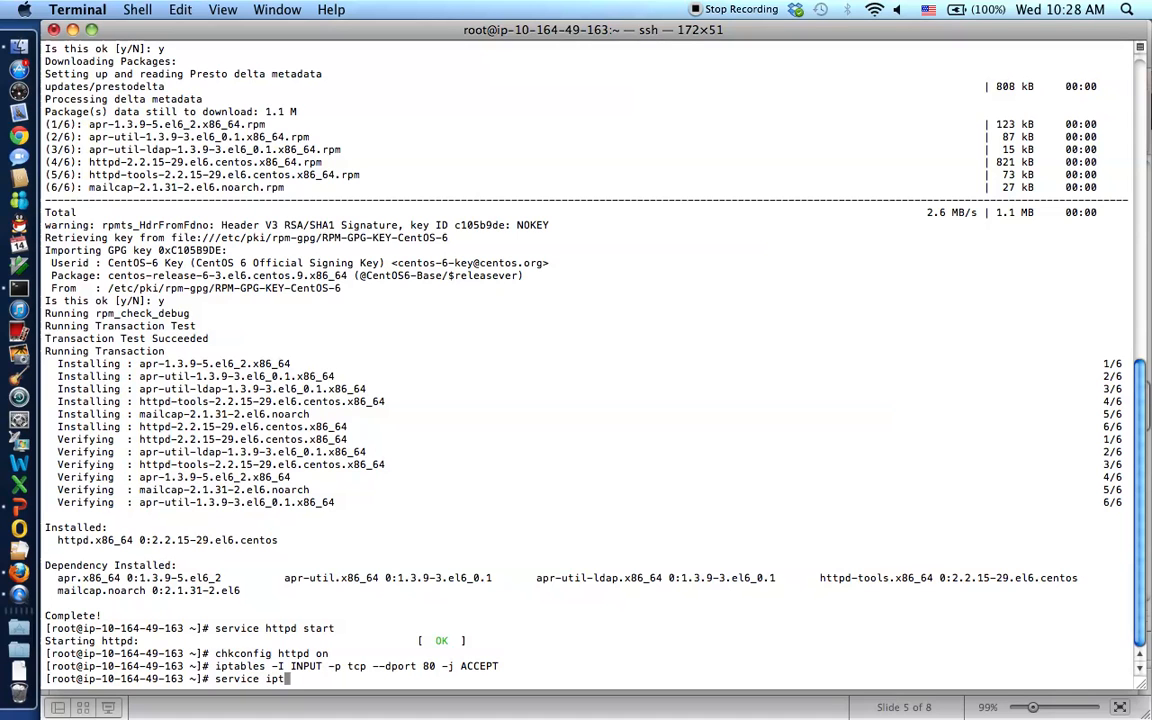
type("ables save")
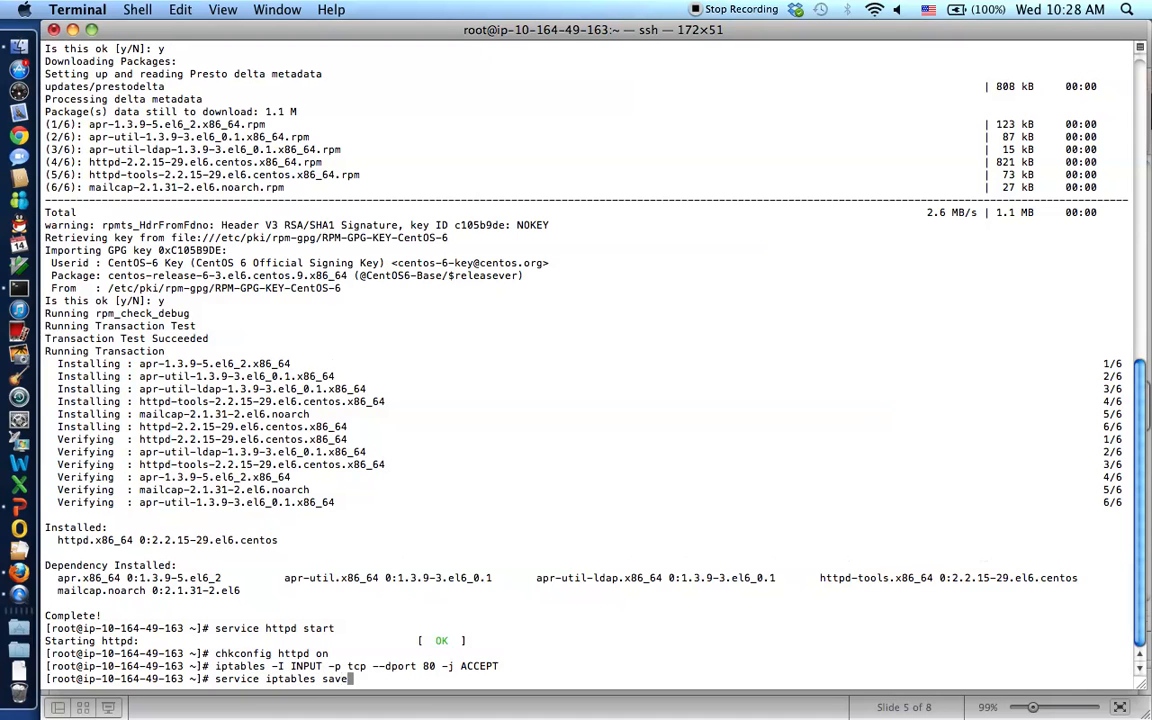
key("Return")
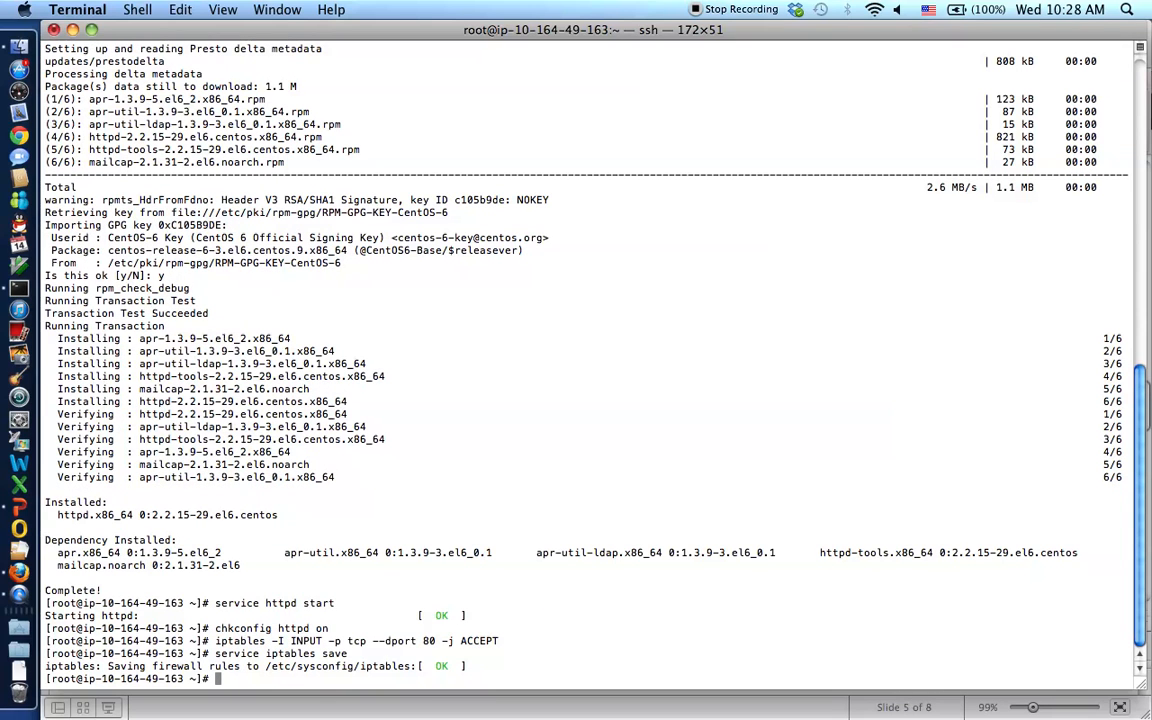
- Switch to PowerPoint, view slide 6 highlighting "Transfer the 'Hello World' files to the instance", and return to Terminal
left_click(20, 507)
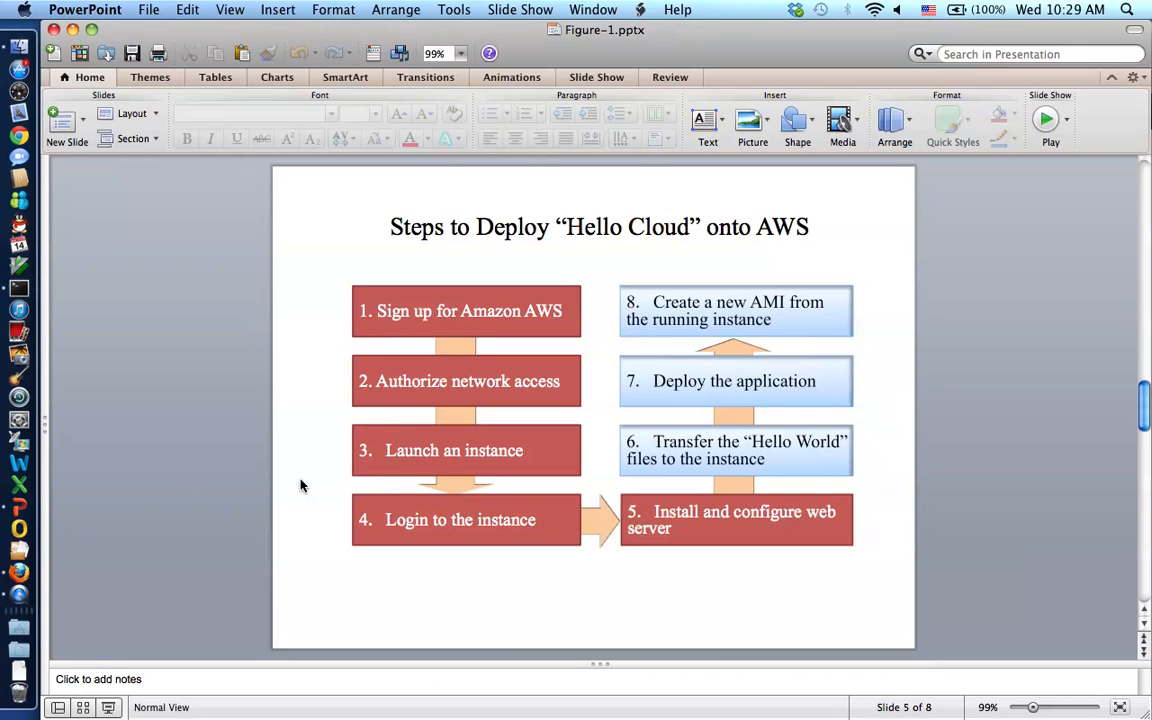
key("Down")
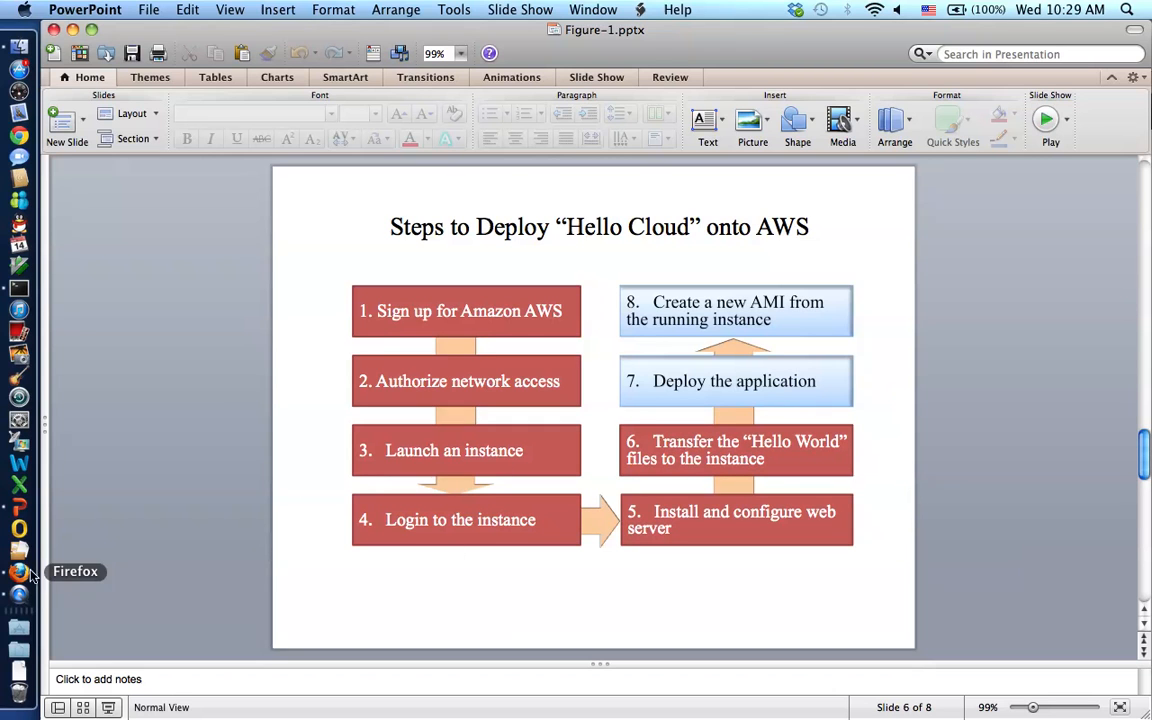
left_click(20, 288)
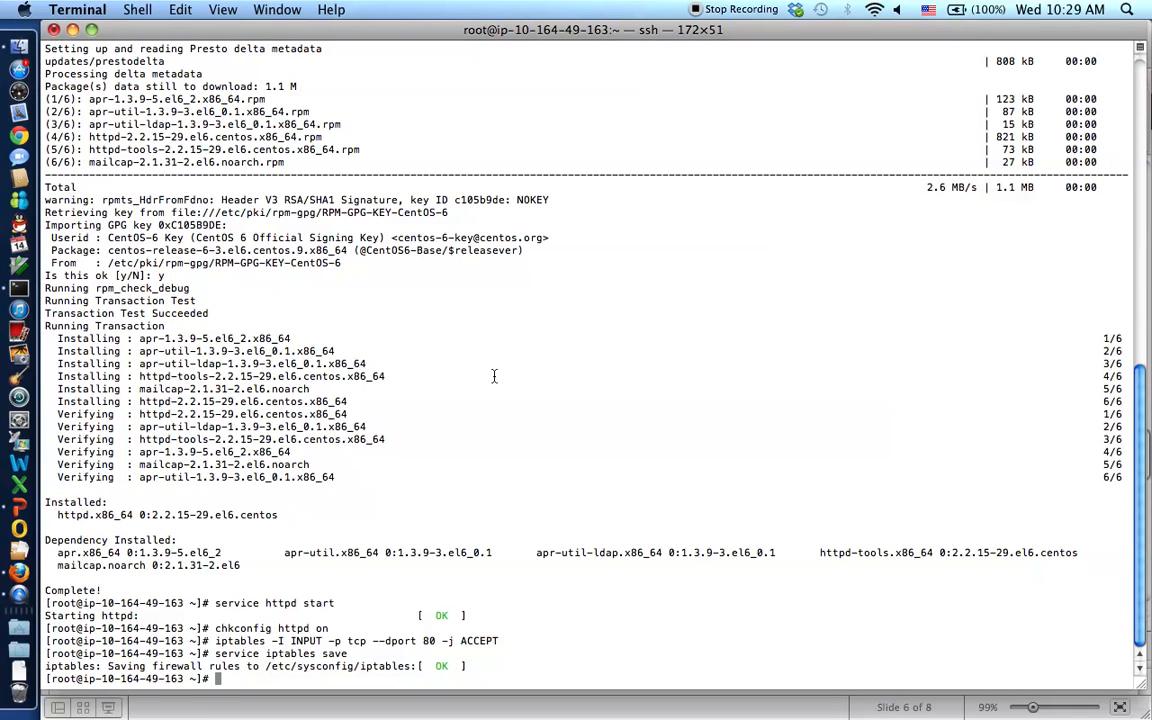
- Open a second Terminal tab with a local shell alongside the SSH session
left_click(137, 9)
mouse_move(150, 38)
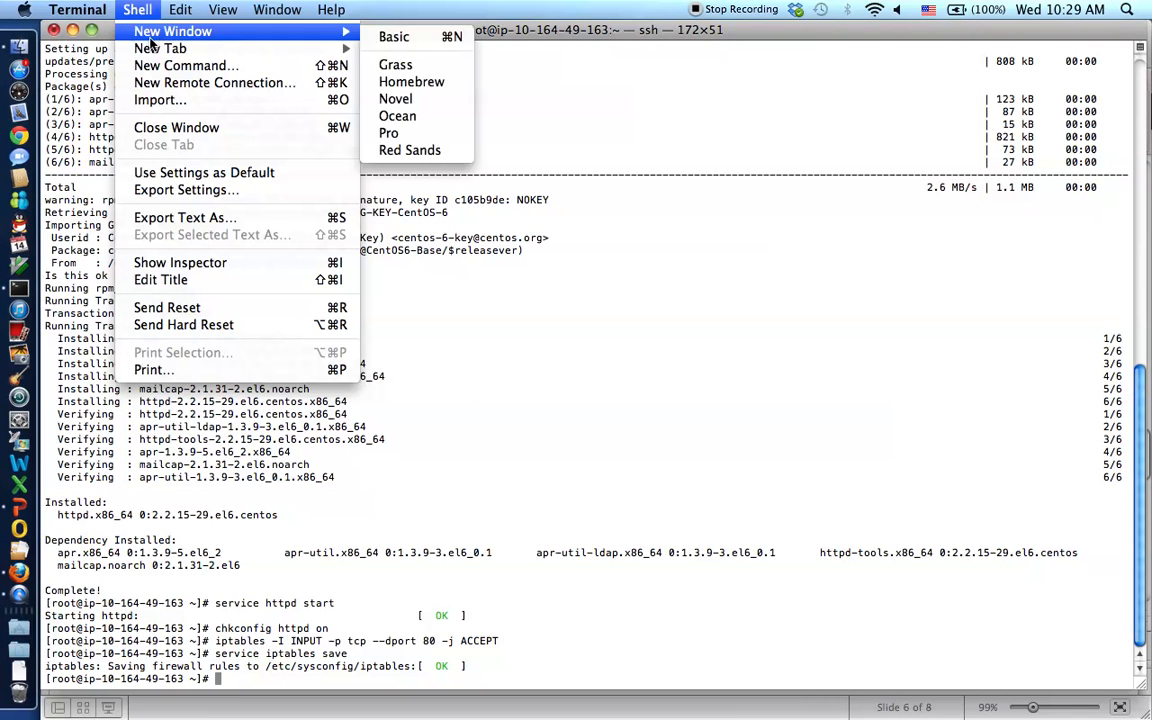
left_click(395, 46)
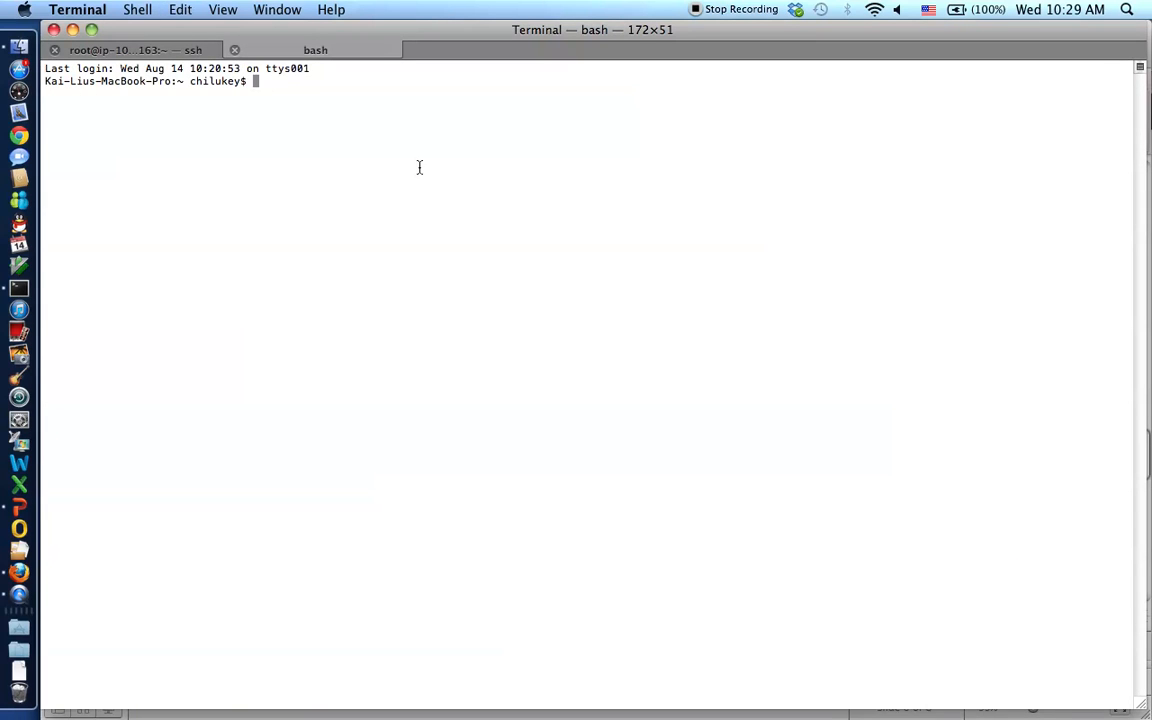
type("scp -i Dow")
key("Tab")
type("He")
key("Tab")
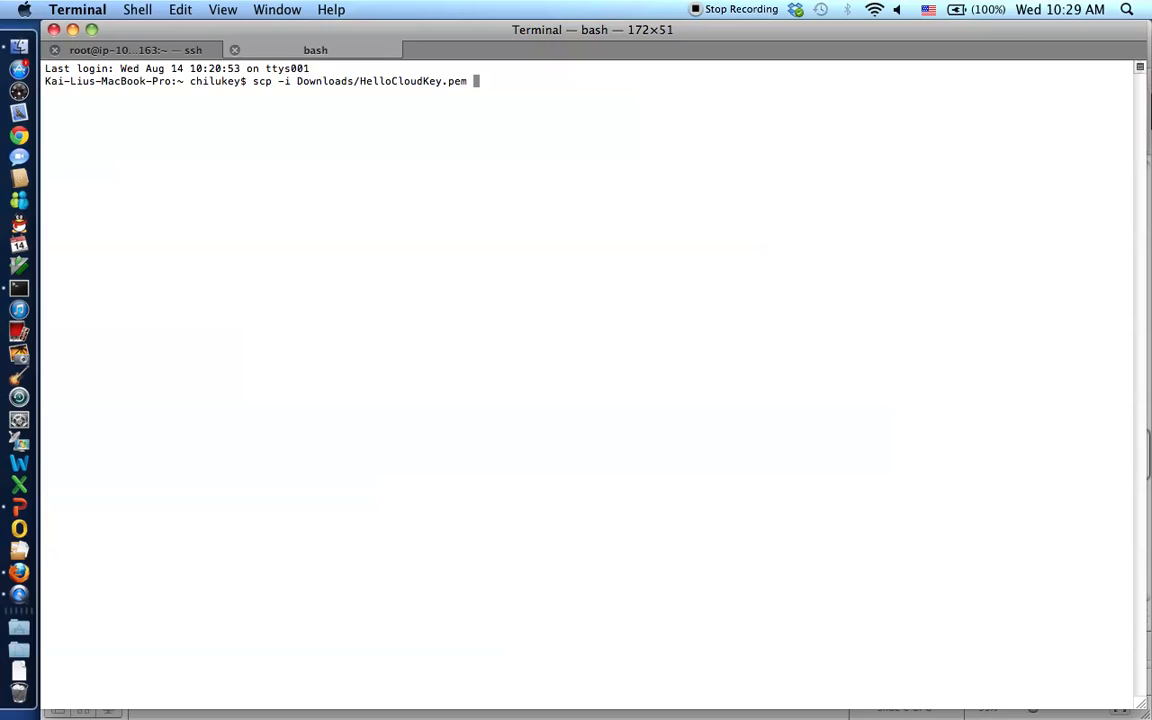
type("Book/Scripts/Ch")
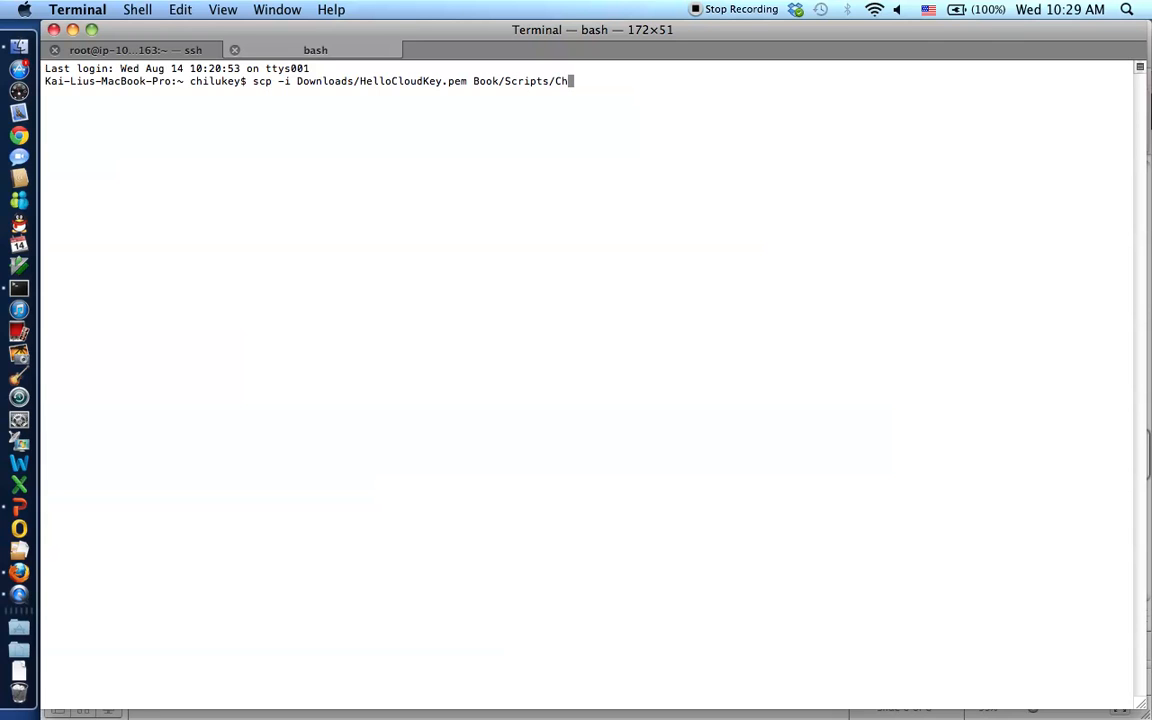
type("apter-4/i")
key("Tab")
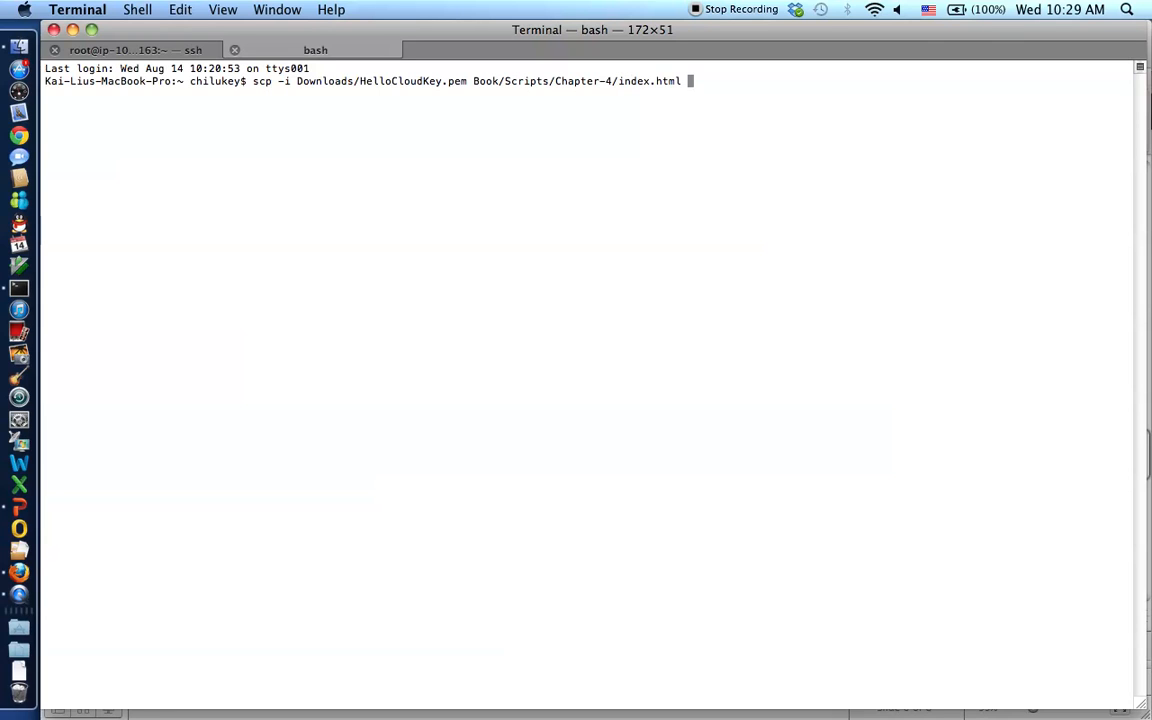
type("root@")
type("ec2-107-22-109-192.compute-1.amazonaws.com")
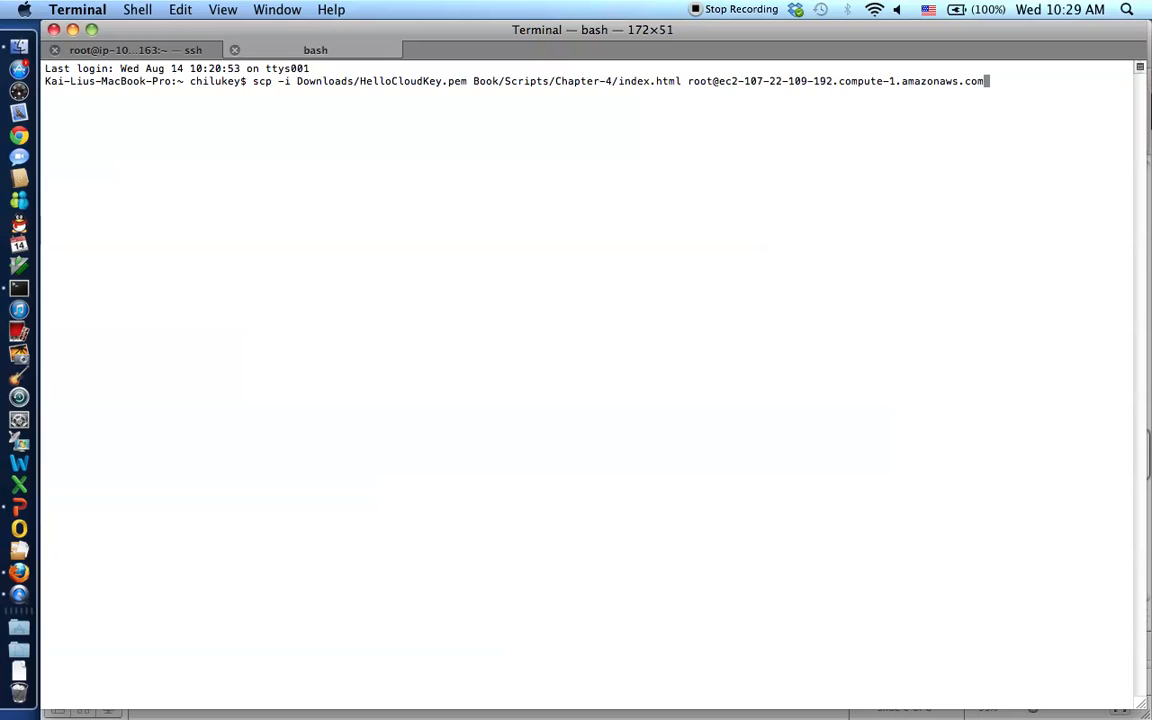
type(":/root")
key("Return")
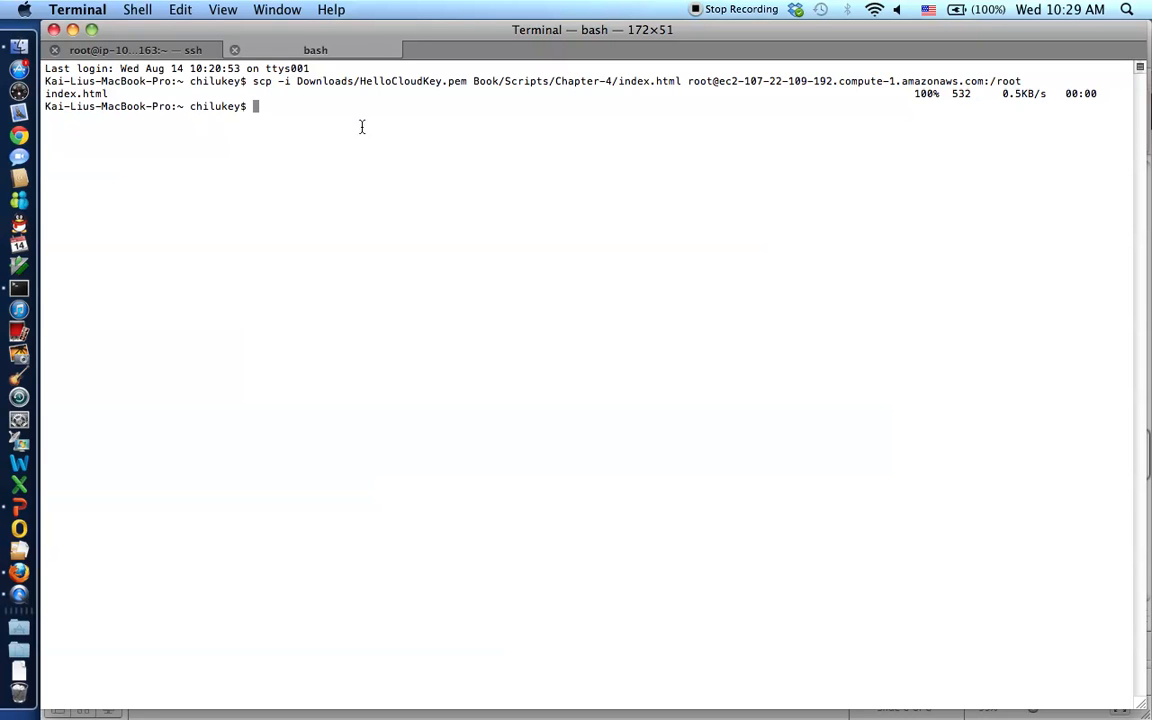
- Switch to PowerPoint, view slide 7 highlighting "Deploy the application", and return to the SSH session in Terminal
left_click(20, 509)
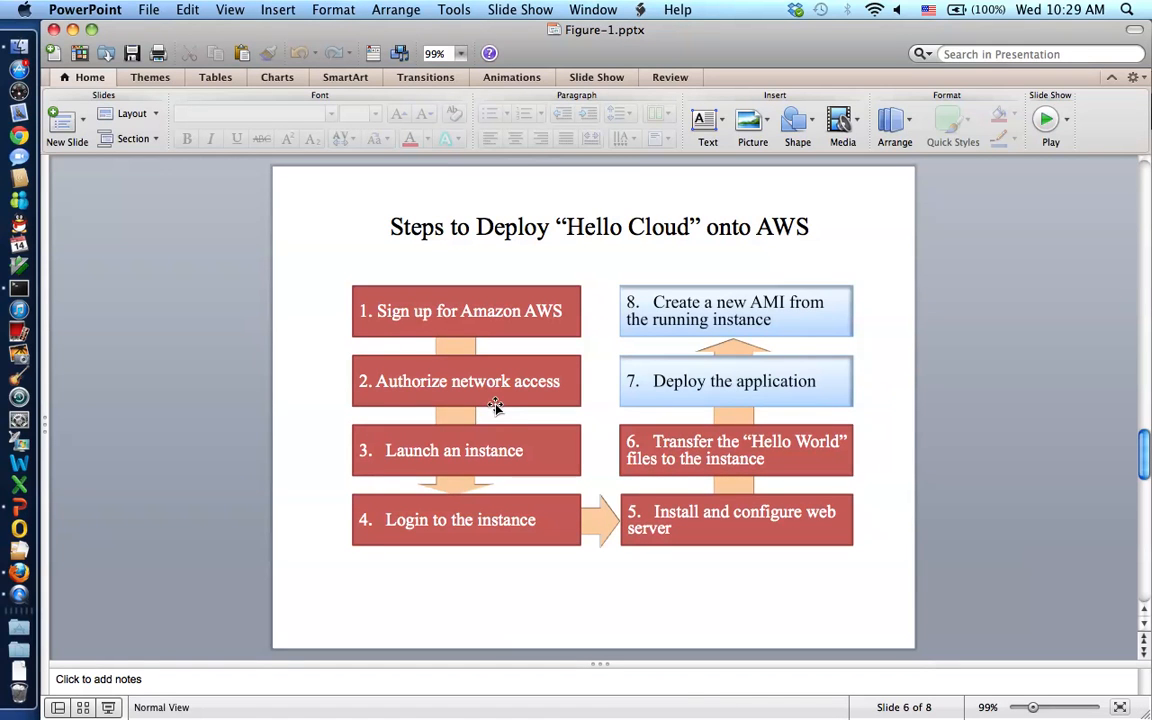
key("Page_Down")
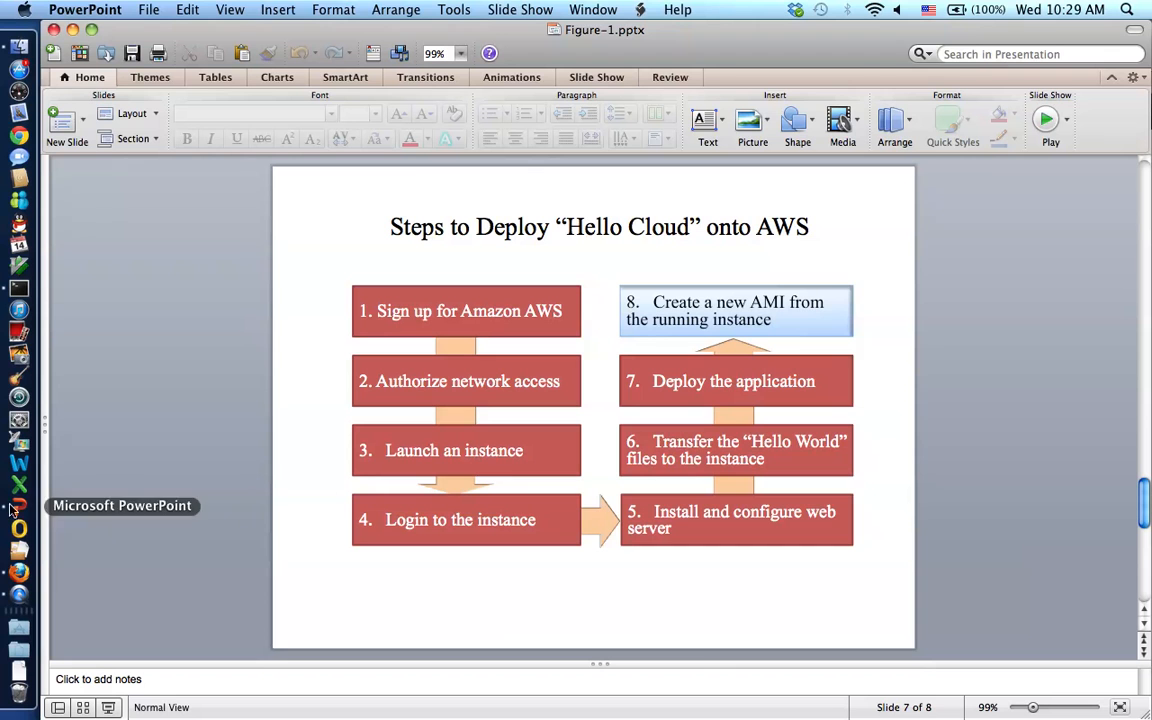
left_click(20, 288)
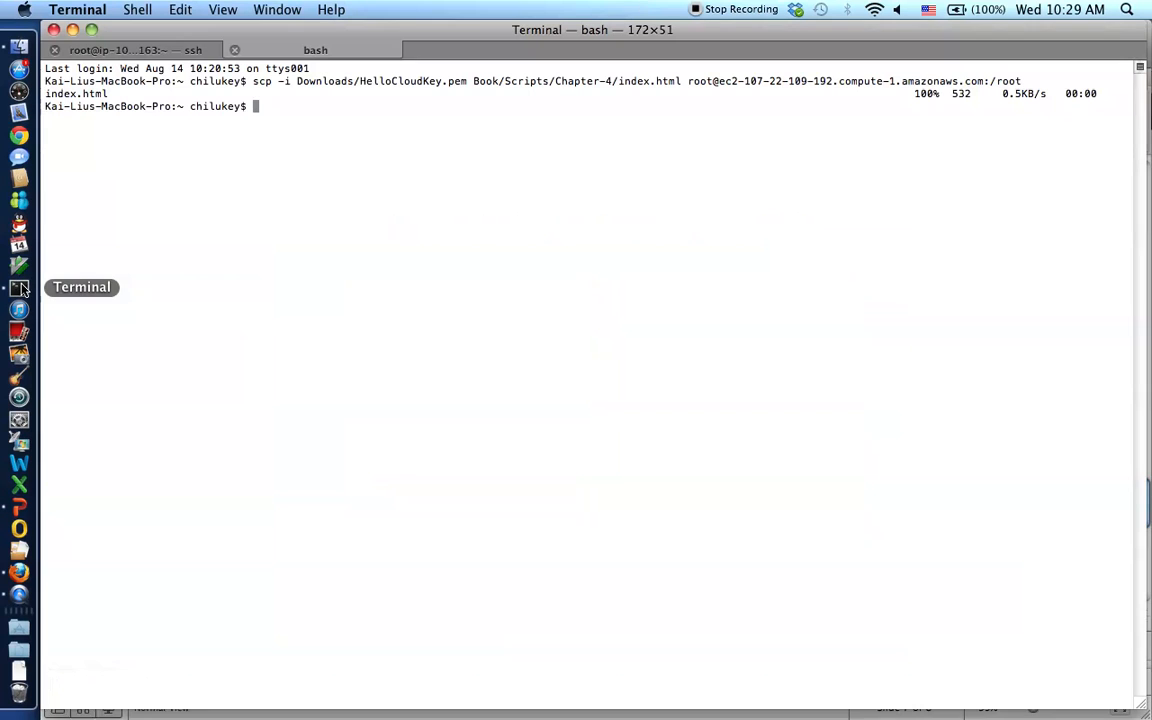
left_click(180, 50)
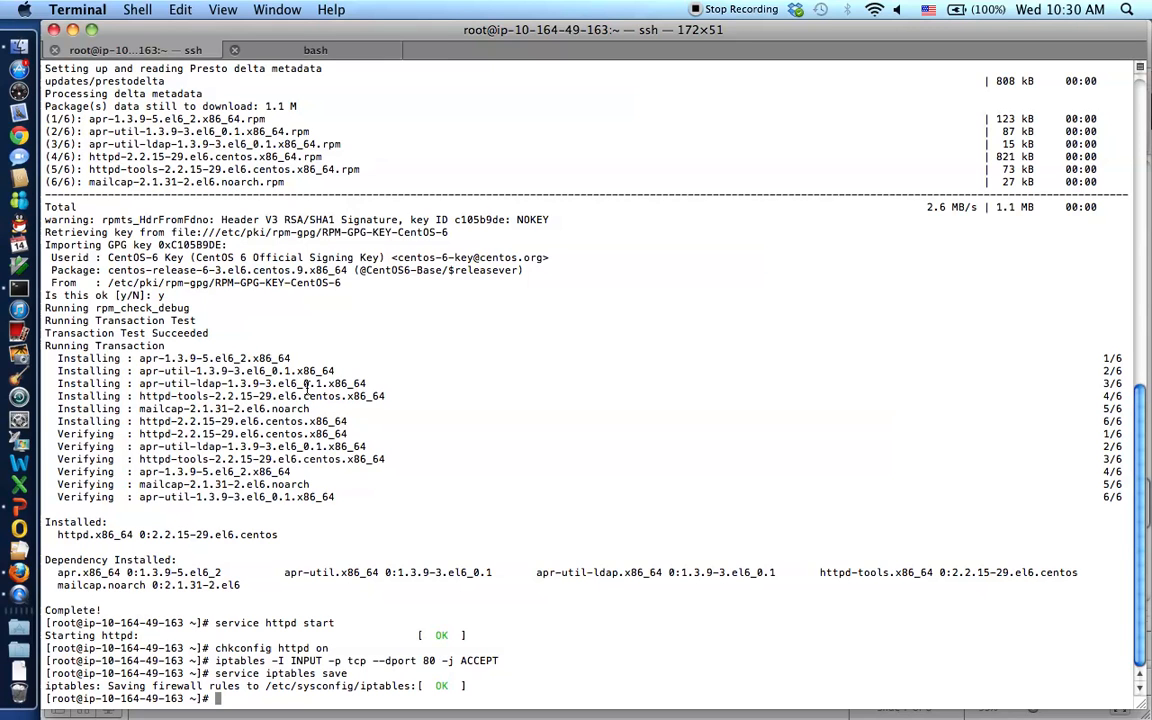
- Rename /etc/httpd/conf.d/welcome.conf on the instance to /etc/httpd/conf.d/welcomebak.conf with mv
type("mv /et")
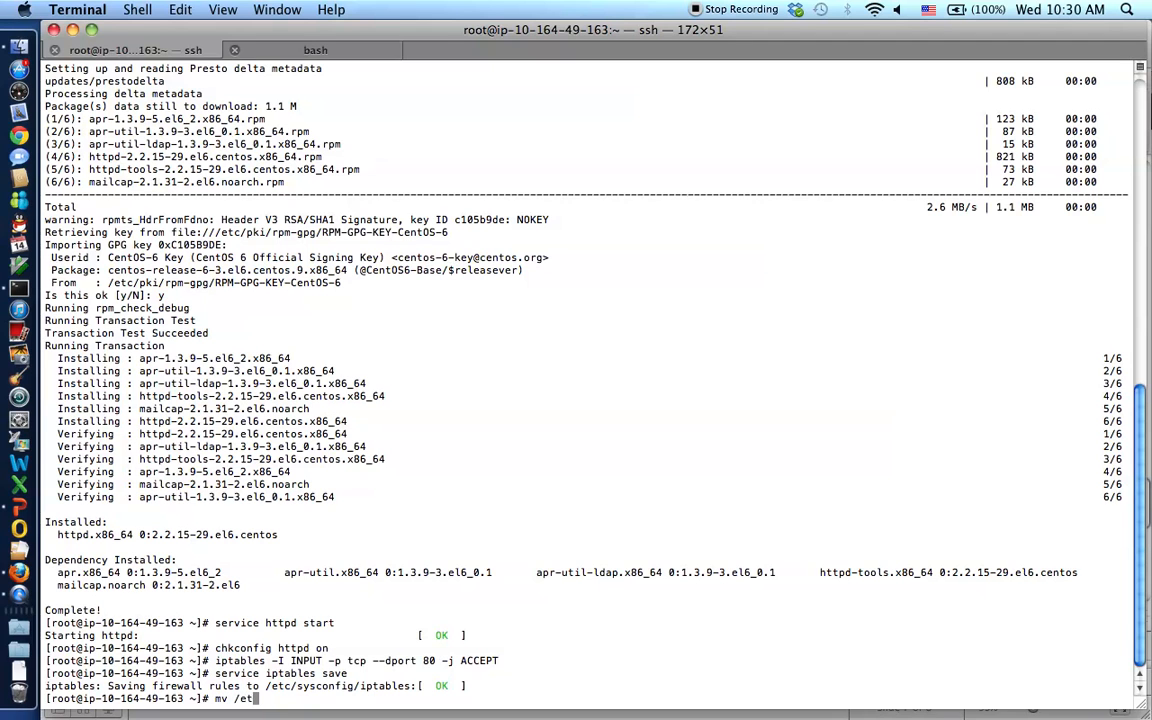
type("c/httpd/conf.d/we")
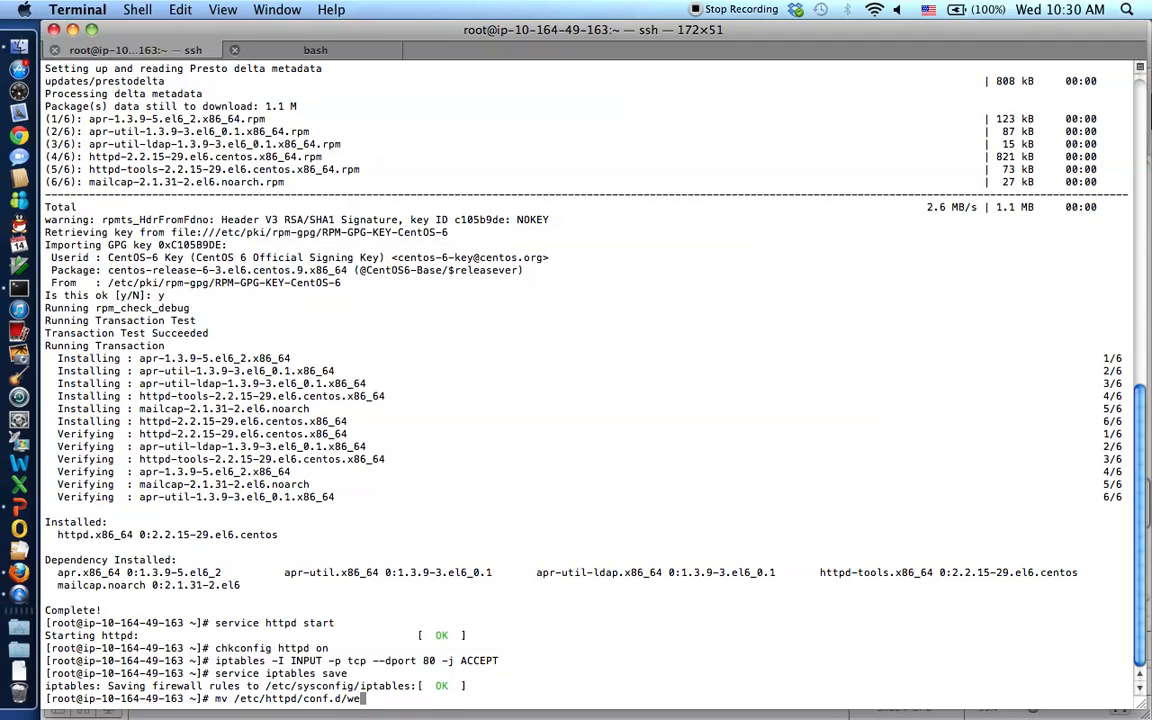
type("lcome.conf /etc/httpd/conf")
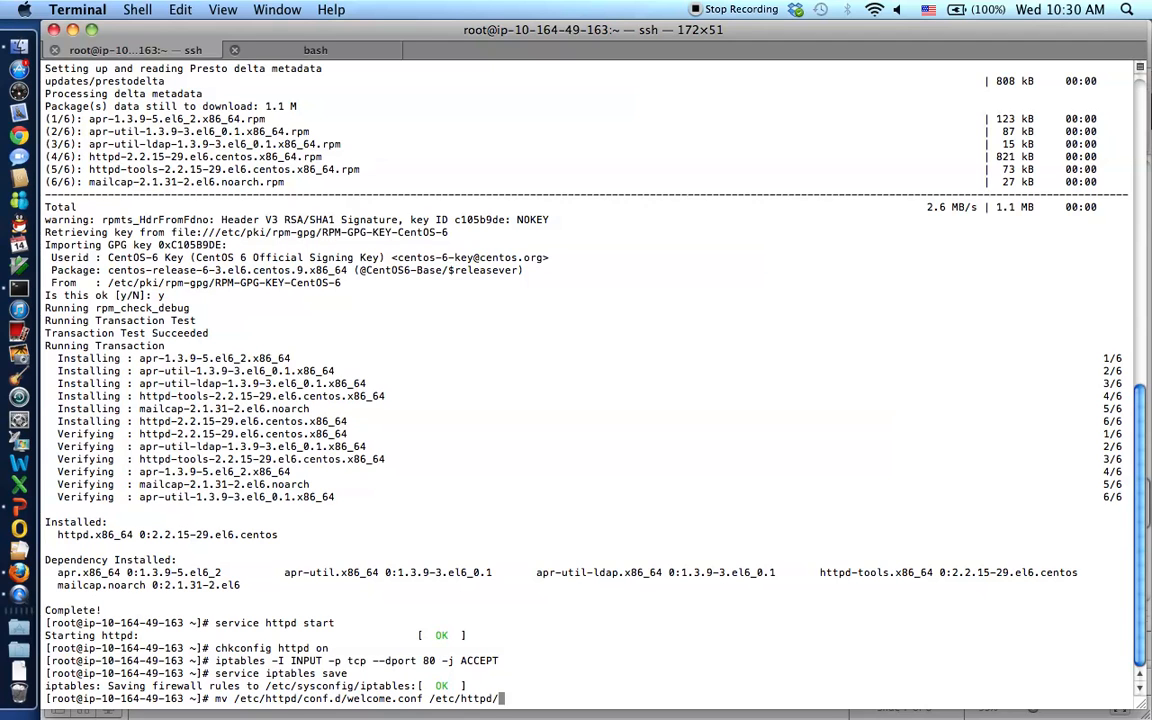
type(".d/wel")
key("Tab")
key("Left")
key("Left")
key("Left")
key("Left")
key("Left")
key("Left")
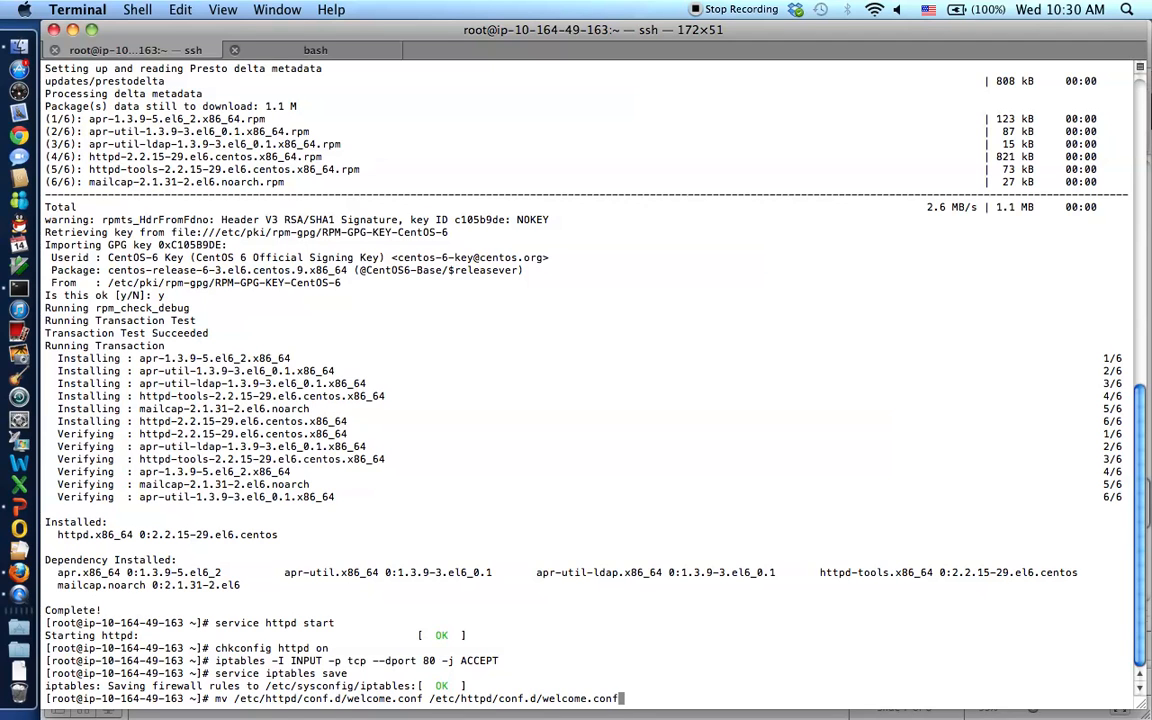
type("bak")
key("Return")
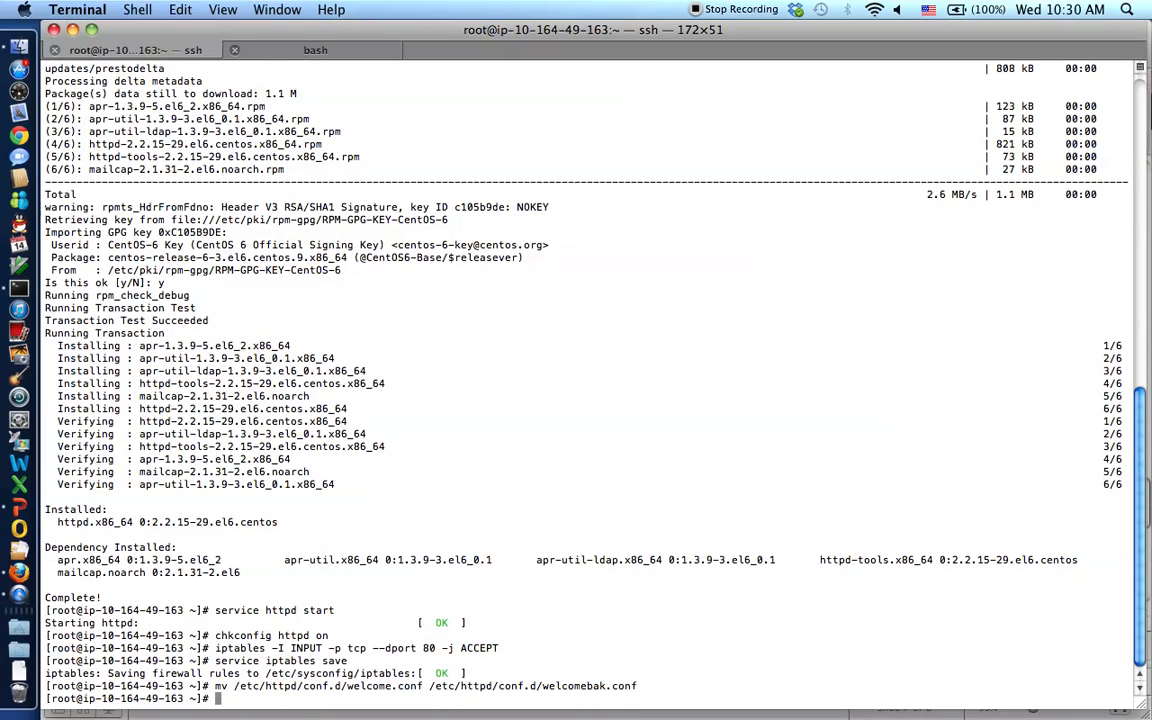
- Move /root/index.html into /var/www/html/ on the instance
type("mv /root/index.html ")
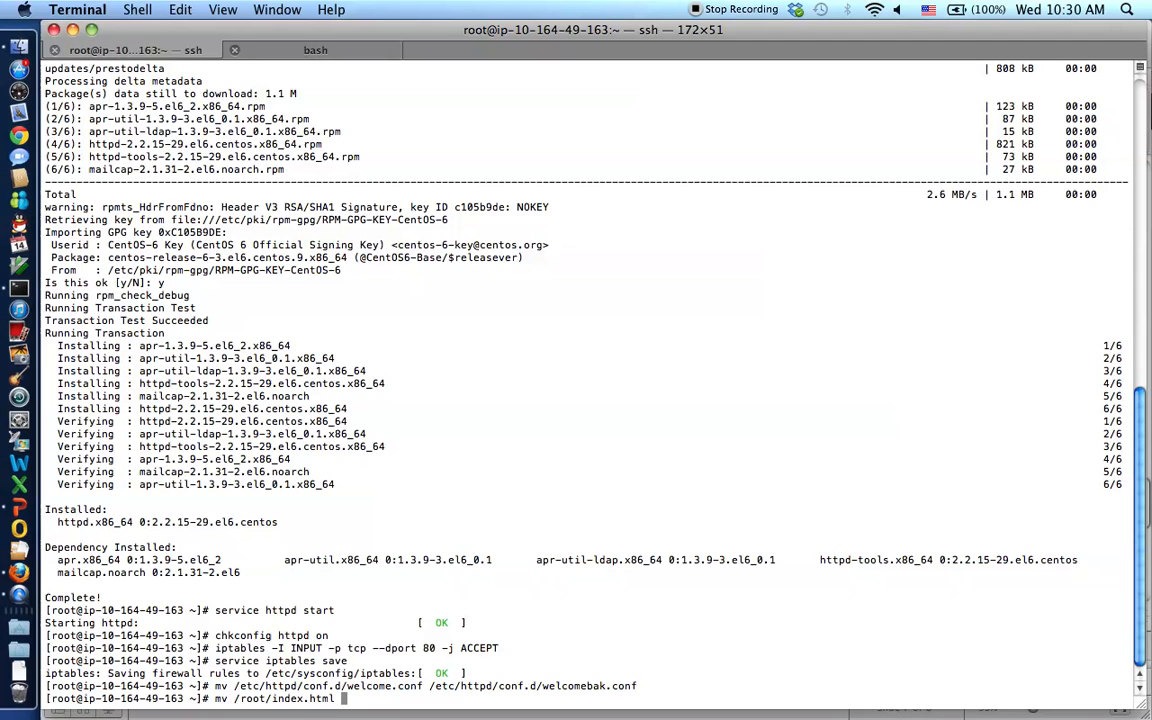
type("/var/www/")
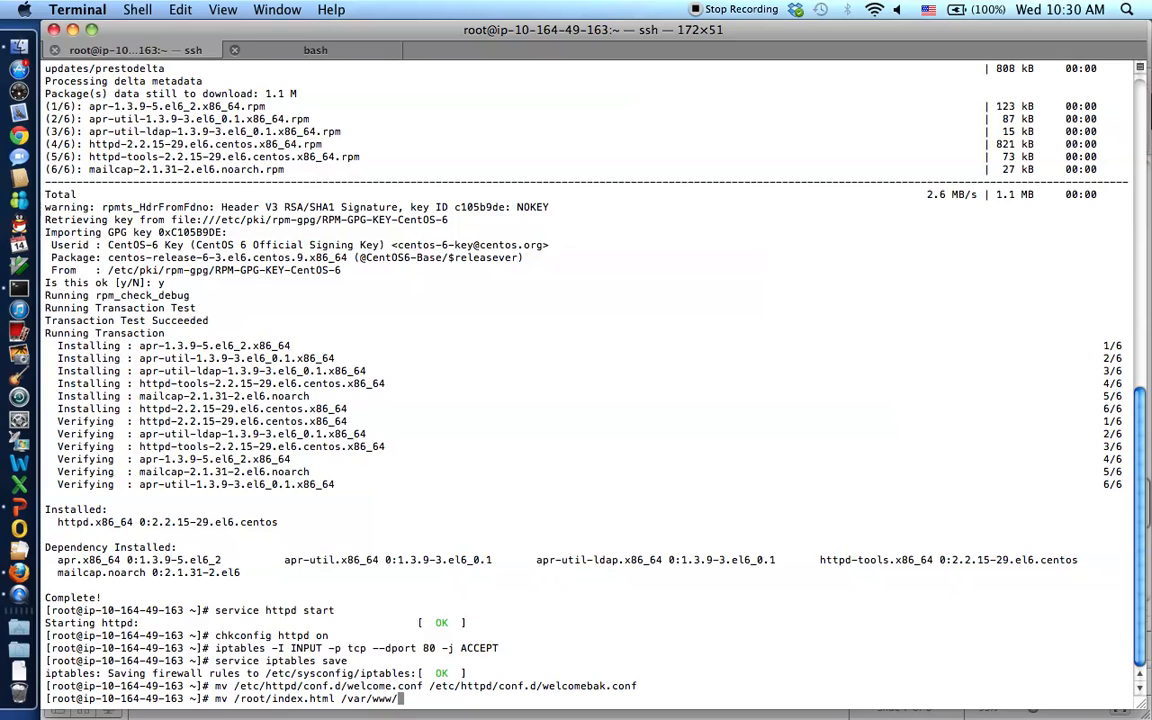
type("html/")
key("Return")
- Apply the type httpd_sys_content_t to /var/www/html/ using chcon -Rv, and restart Apache with service httpd restart
type("chcon ")
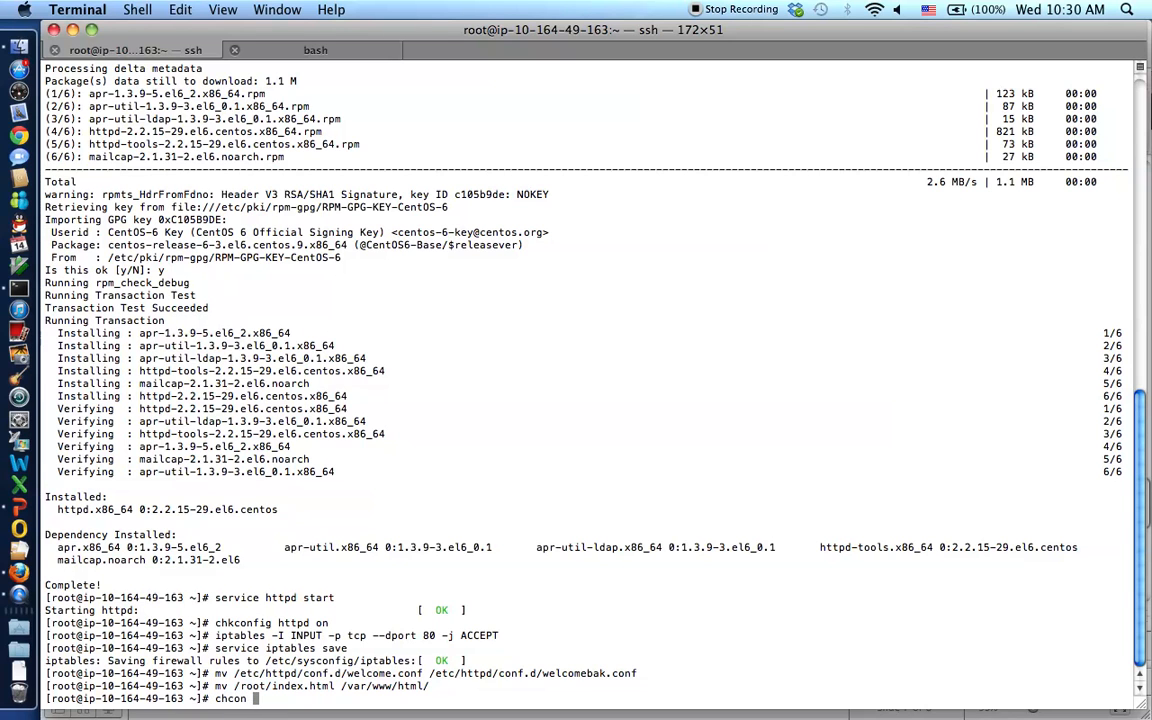
type("-Rv --type=httpd_sys_content_t")
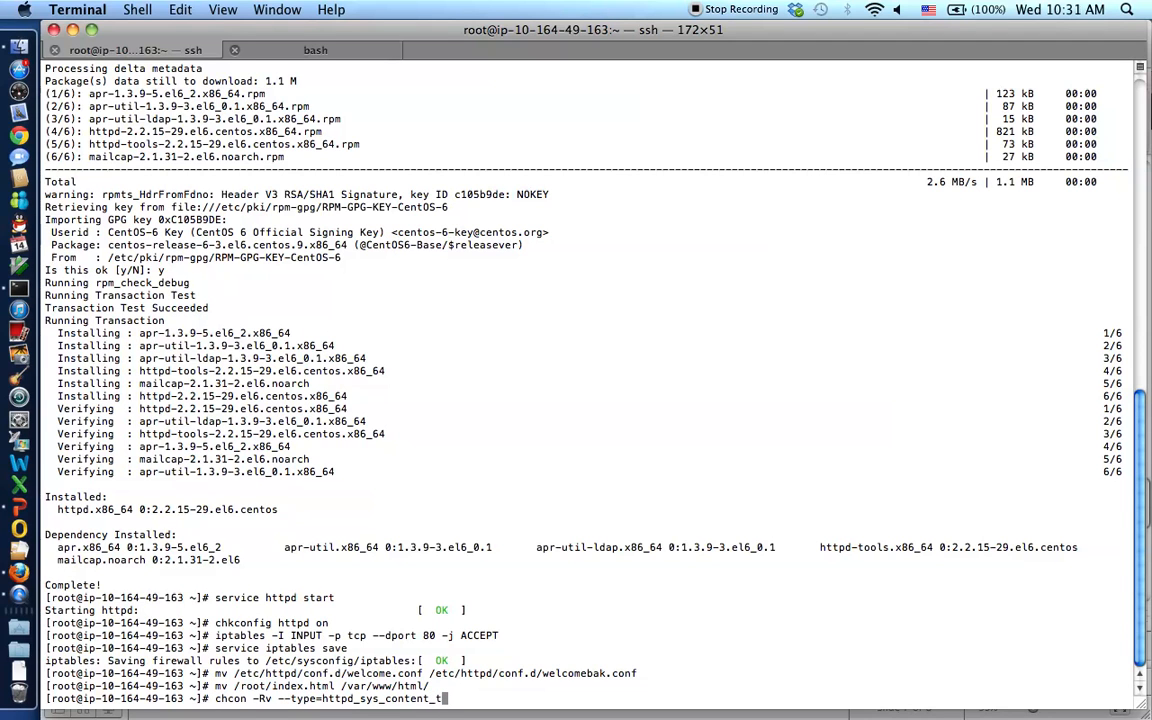
type(" /var/www/html/")
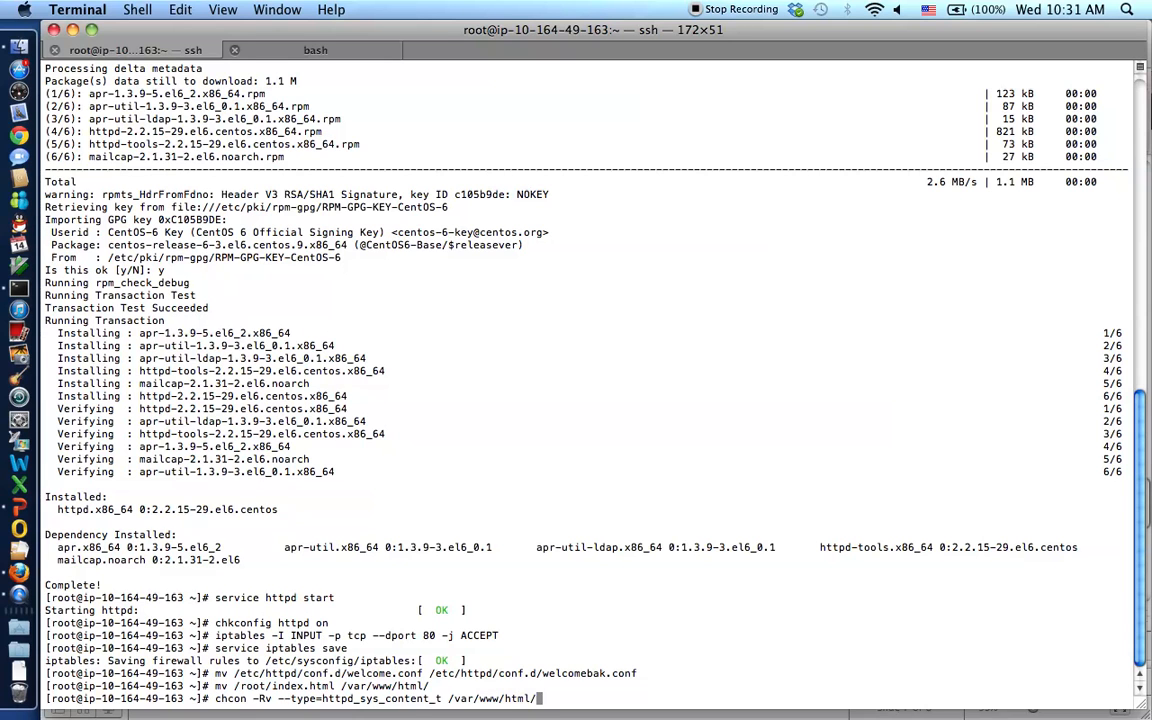
key("Return")
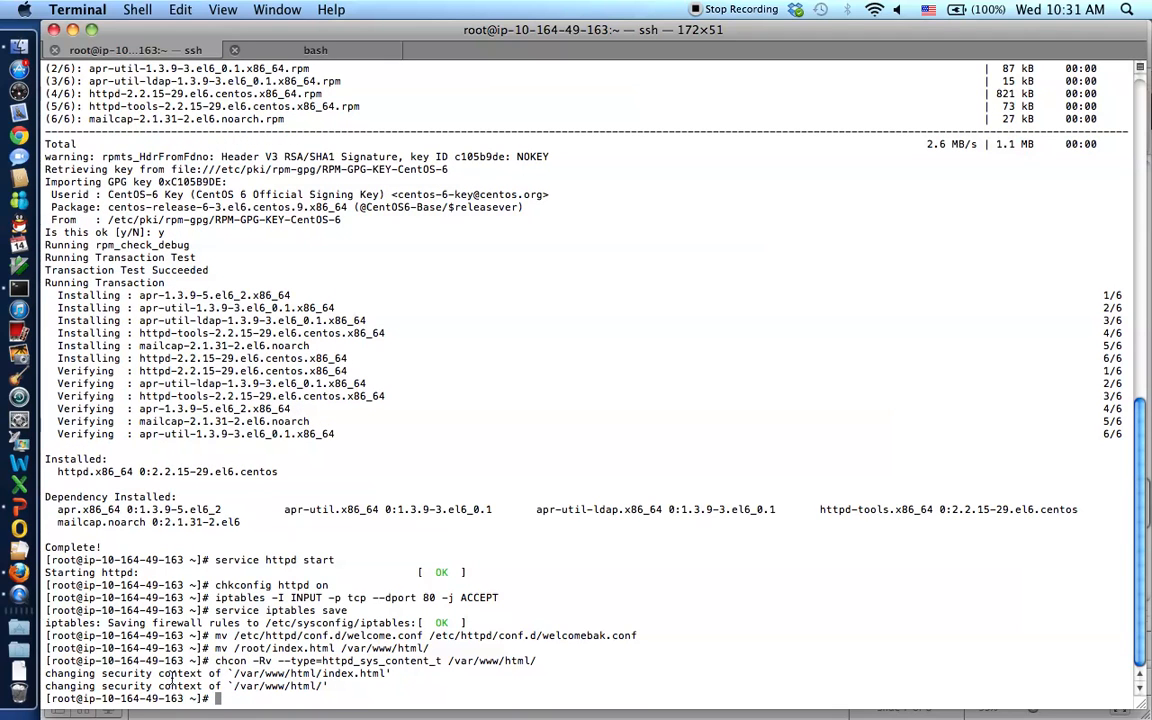
type("service httpd restart")
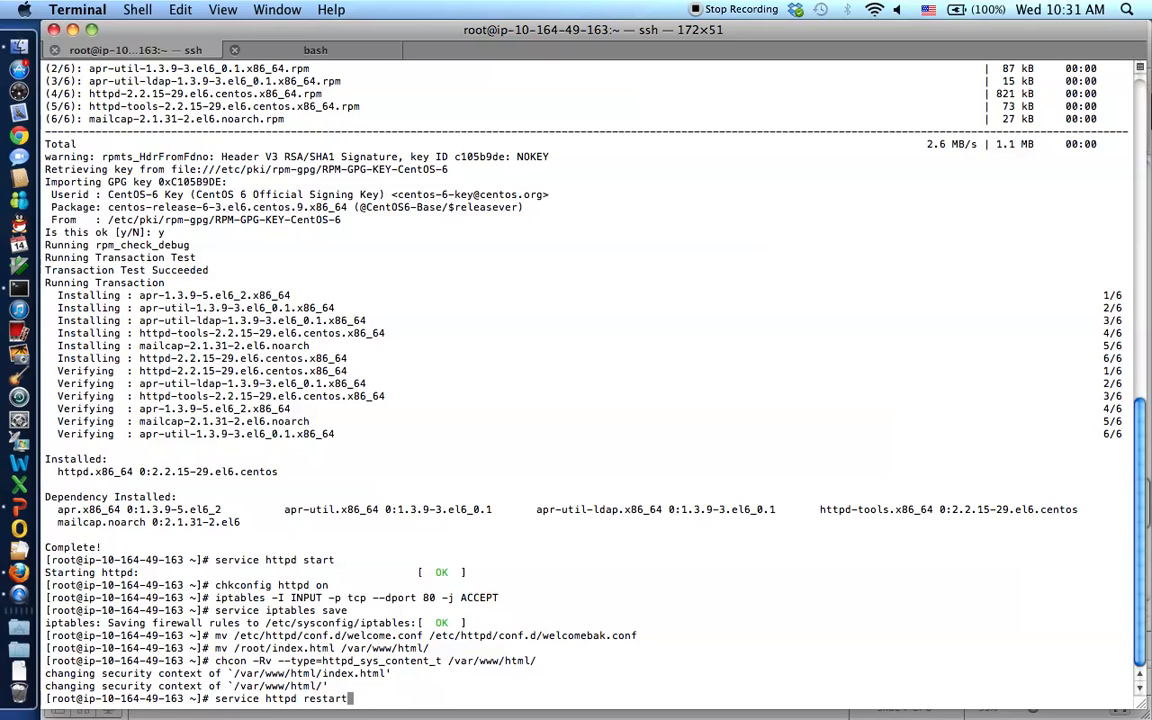
key("Return")
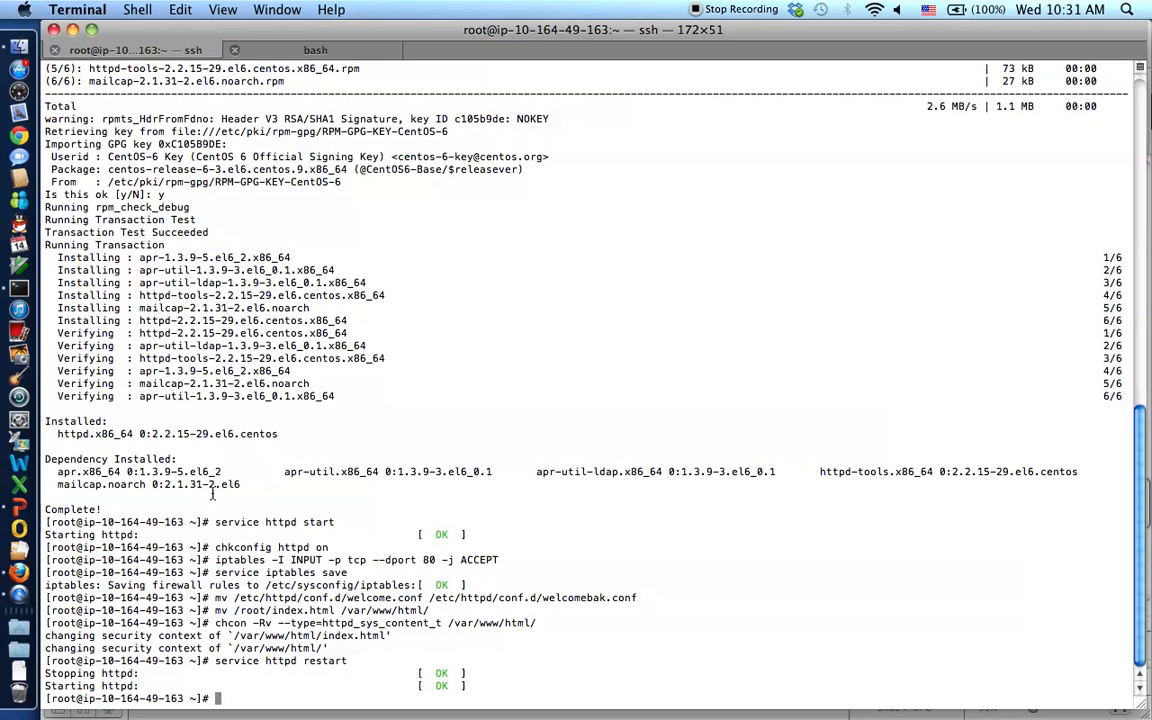
- Switch to Firefox and load ec2-107-22-109-192.compute-1.amazonaws.com in the empty tab to check the deployed page
left_click(19, 571)
left_click(507, 81)
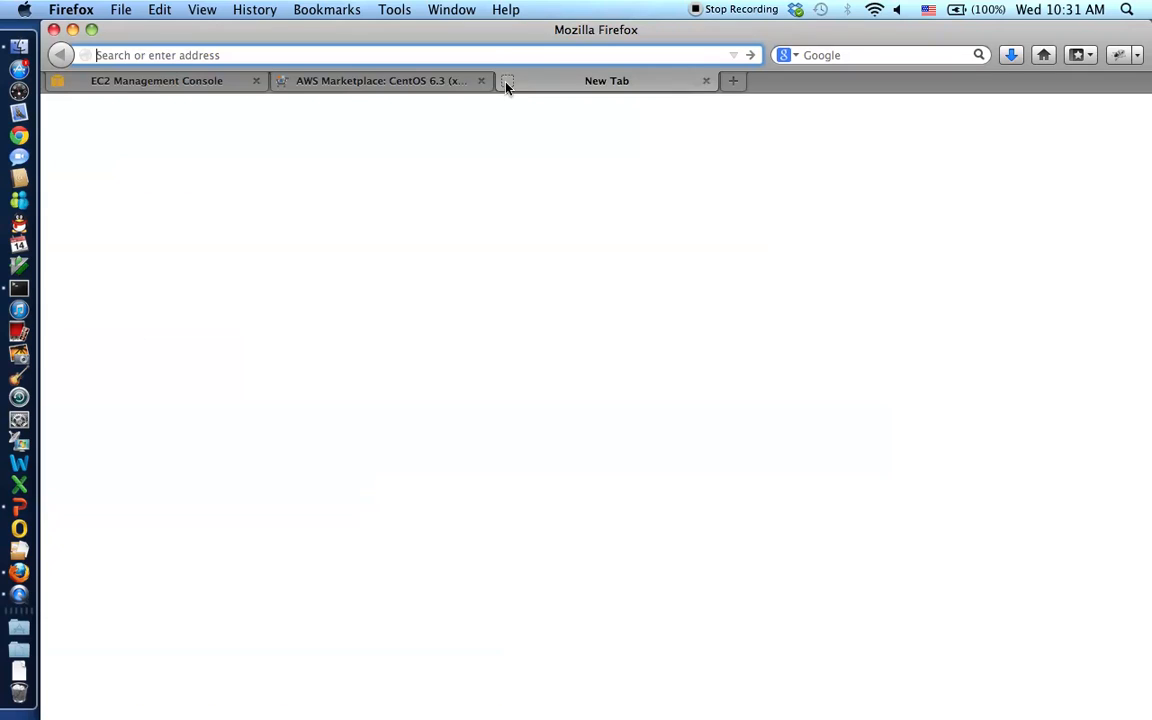
right_click(494, 55)
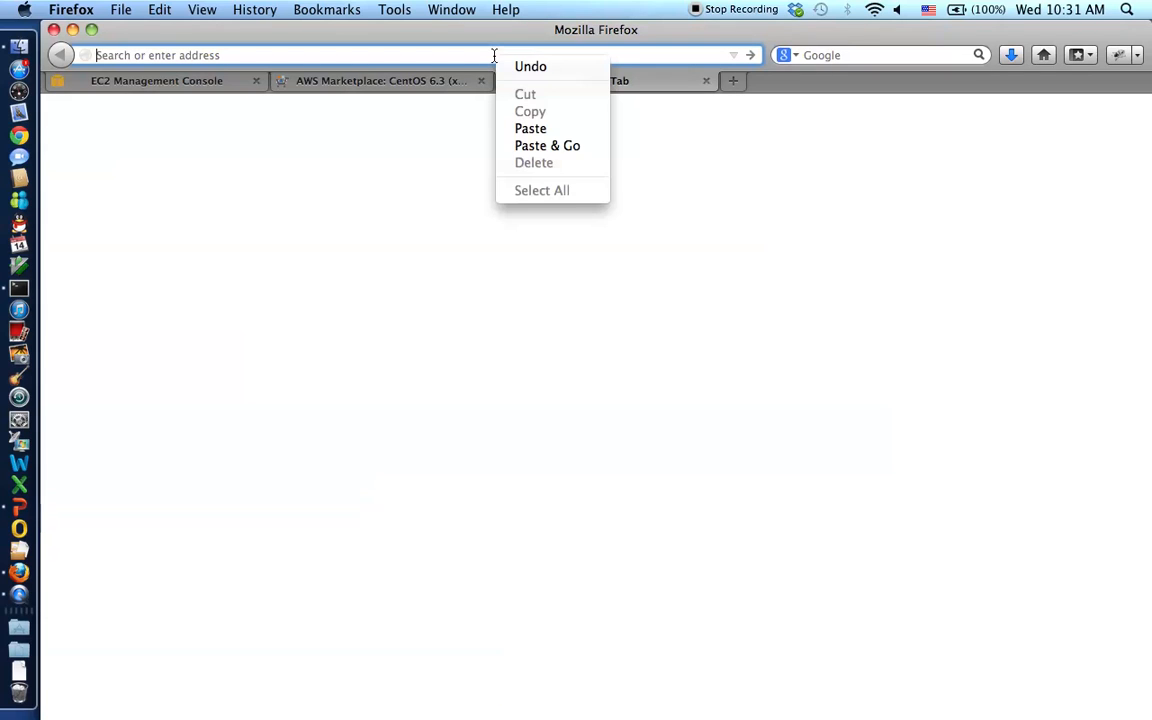
left_click(518, 128)
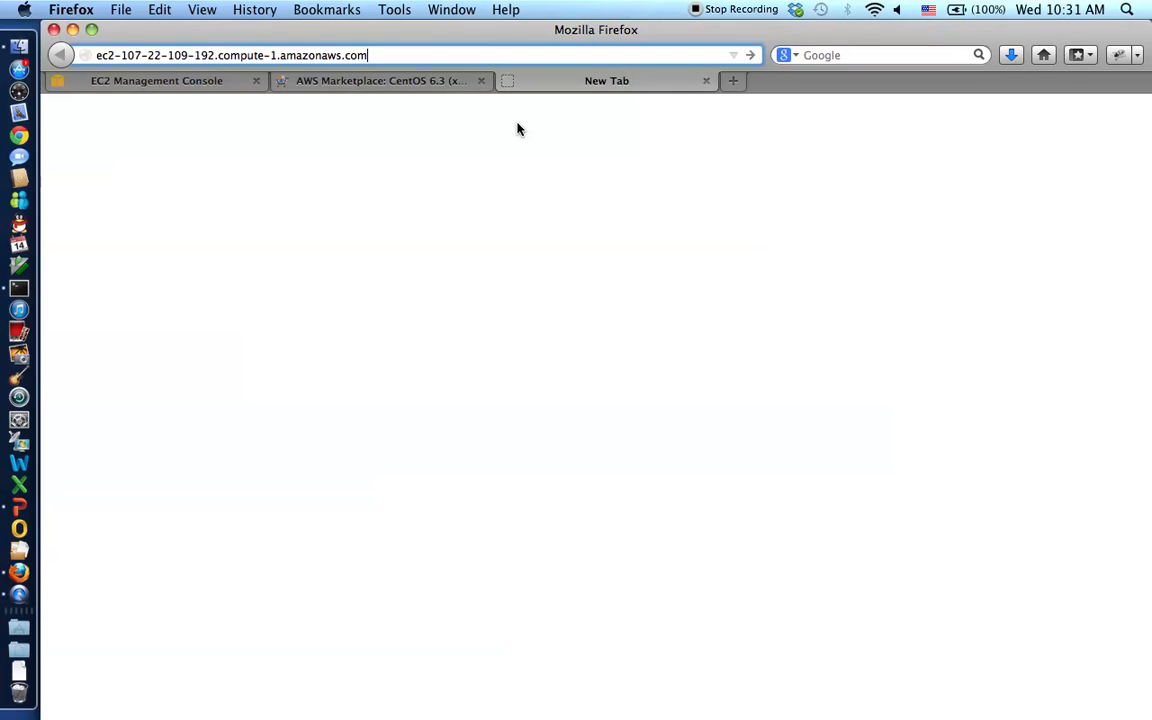
key("Return")
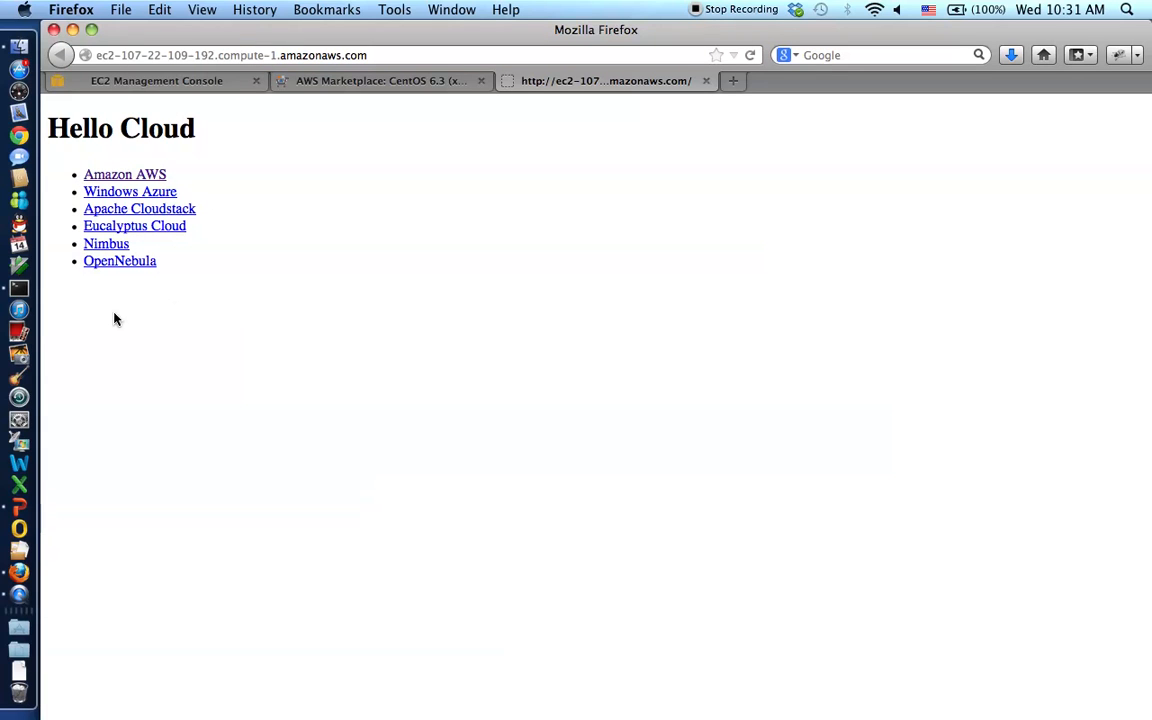
- Switch to PowerPoint, view slide 8 highlighting "Create a new AMI from the running instance", and return to Firefox
left_click(22, 509)
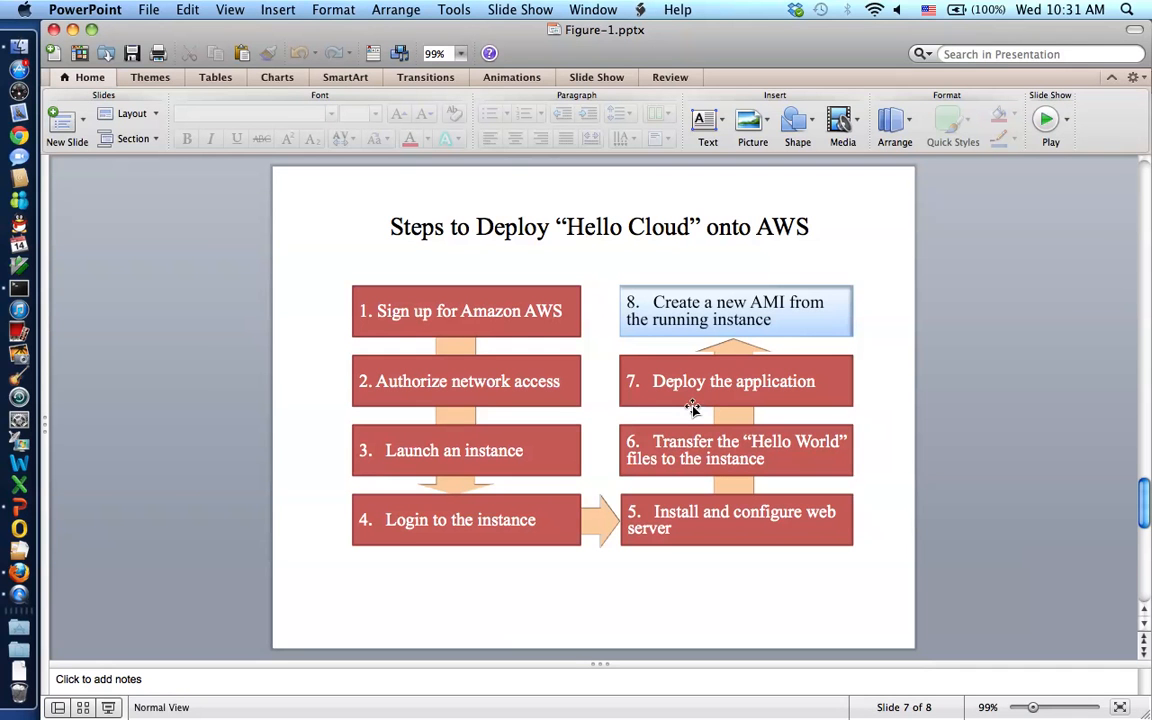
scroll(693, 408, "down", 2)
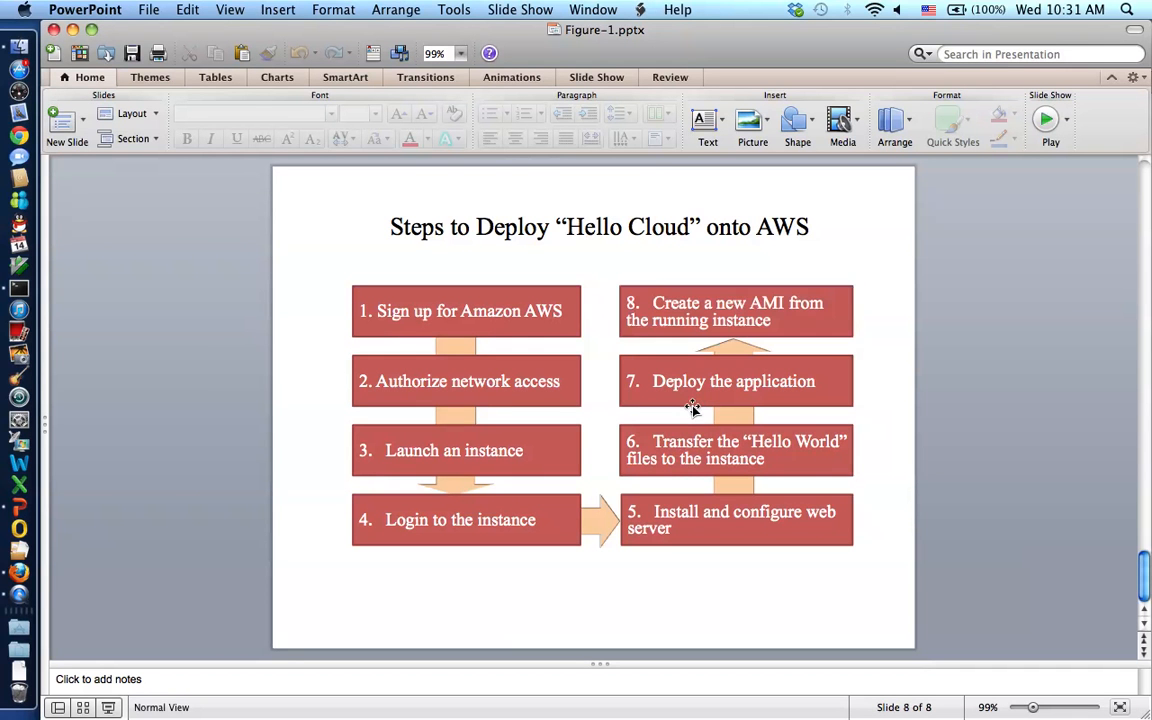
left_click(19, 573)
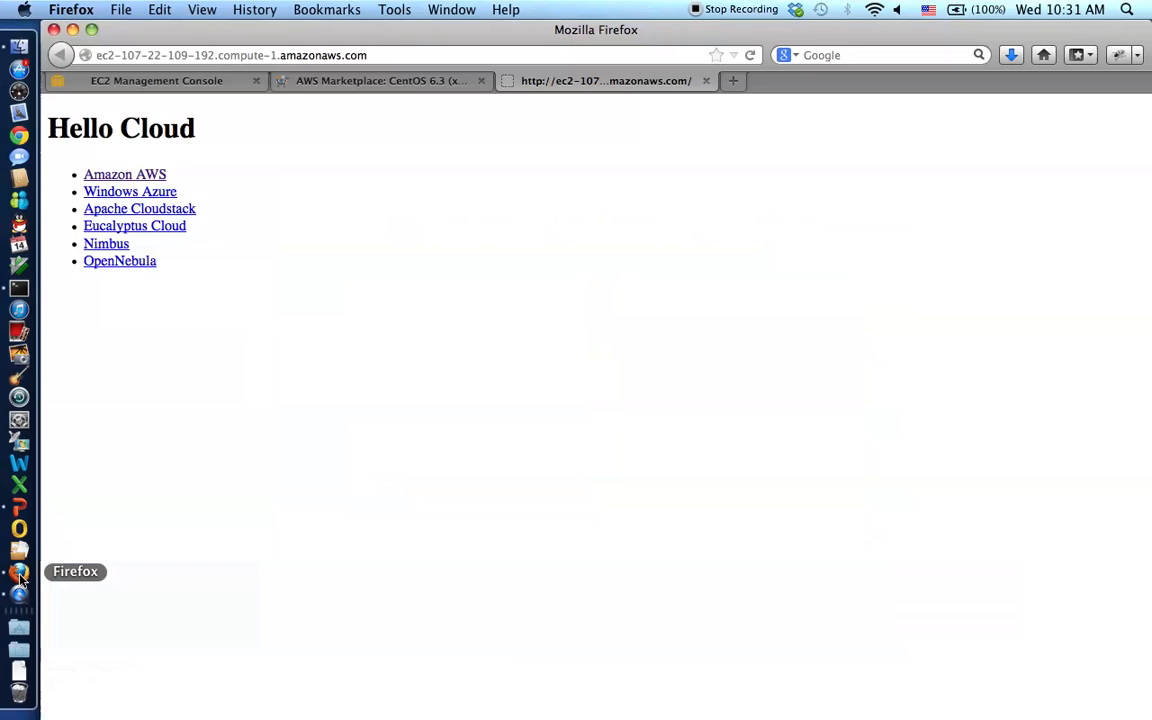
- Refresh the instances list in the EC2 Management Console and start Create Image (EBS AMI) for the running instance
left_click(173, 78)
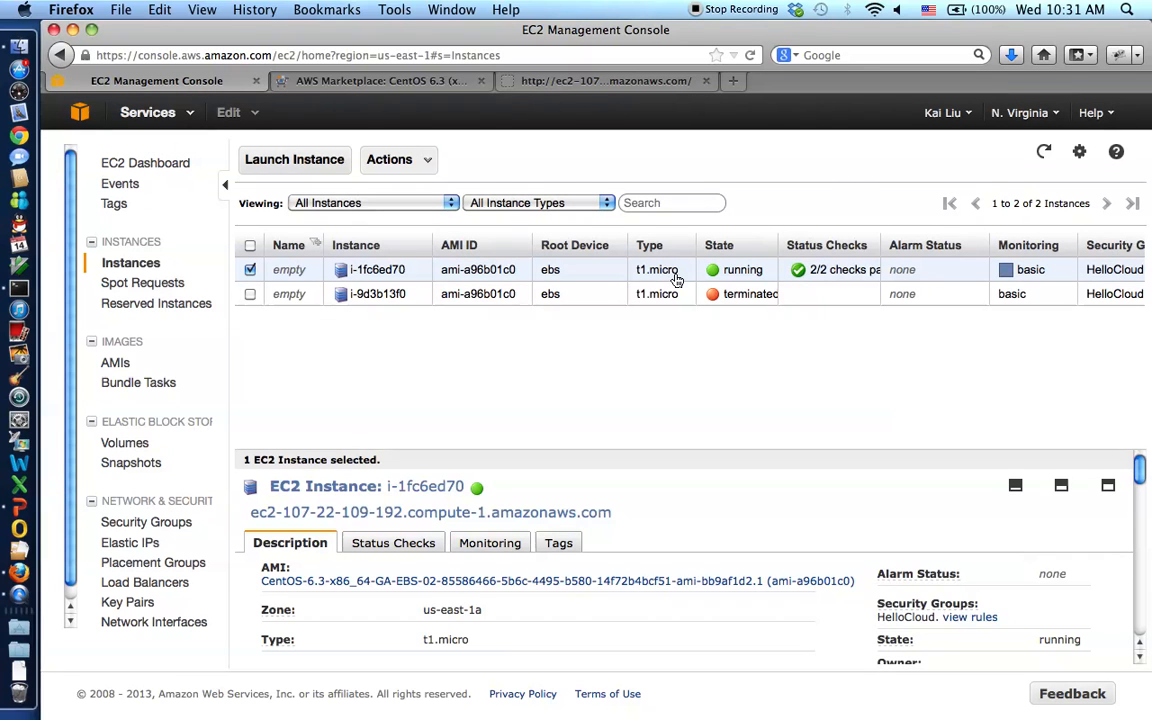
left_click(1042, 157)
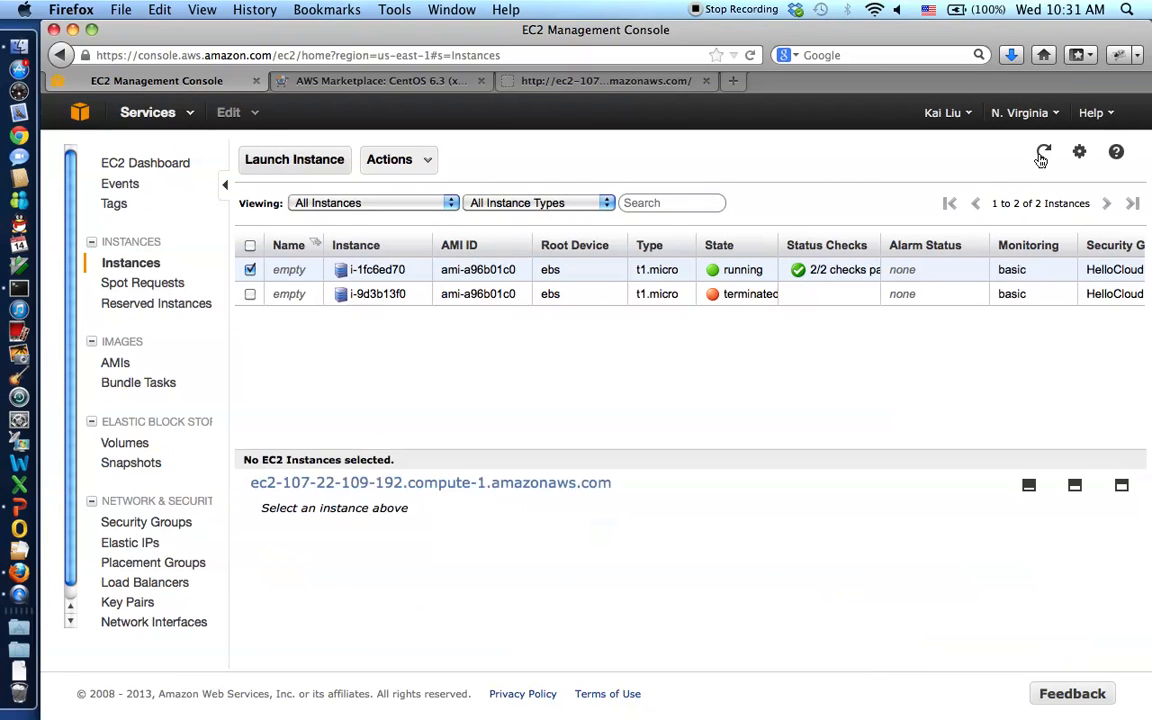
right_click(580, 268)
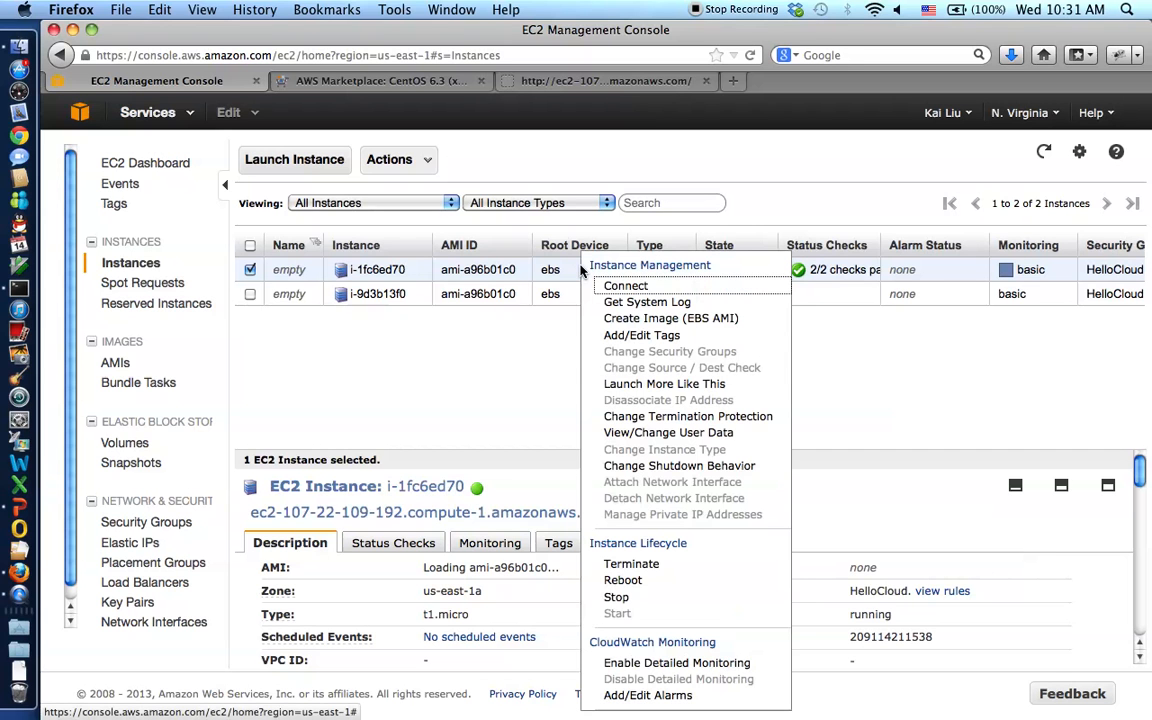
left_click(626, 320)
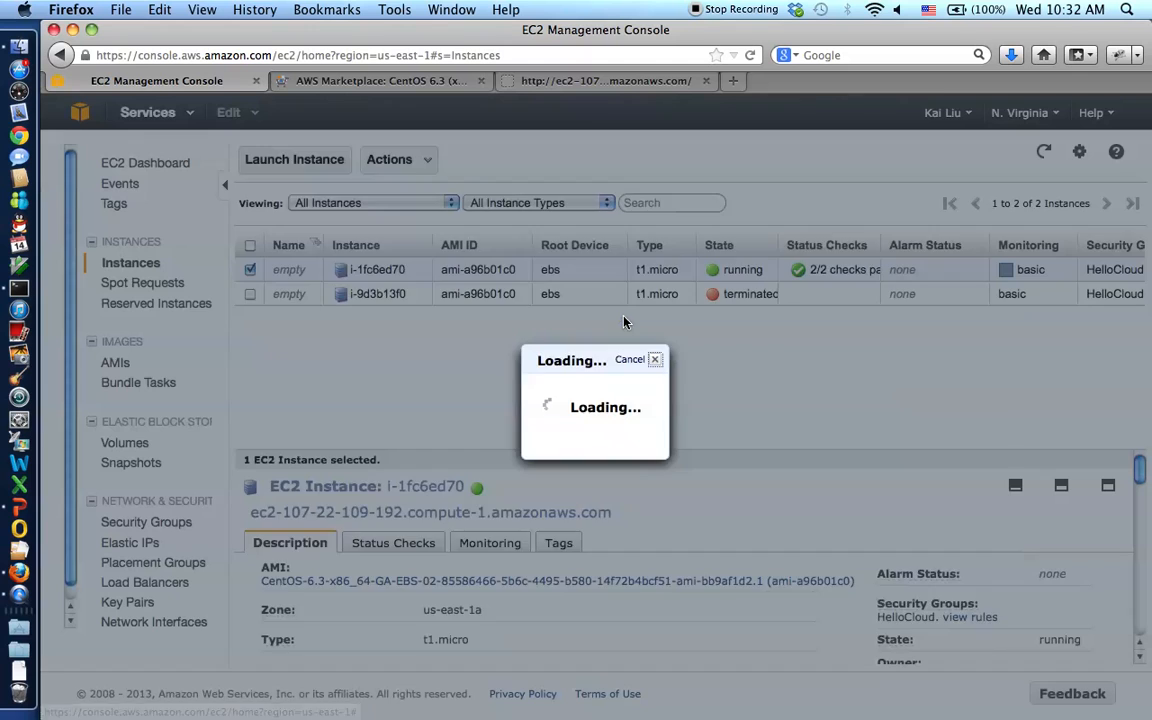
- Create the image with the name HelloCloud and the description "Hello Cloud", and dismiss the request confirmation
left_click(529, 242)
type("Hello")
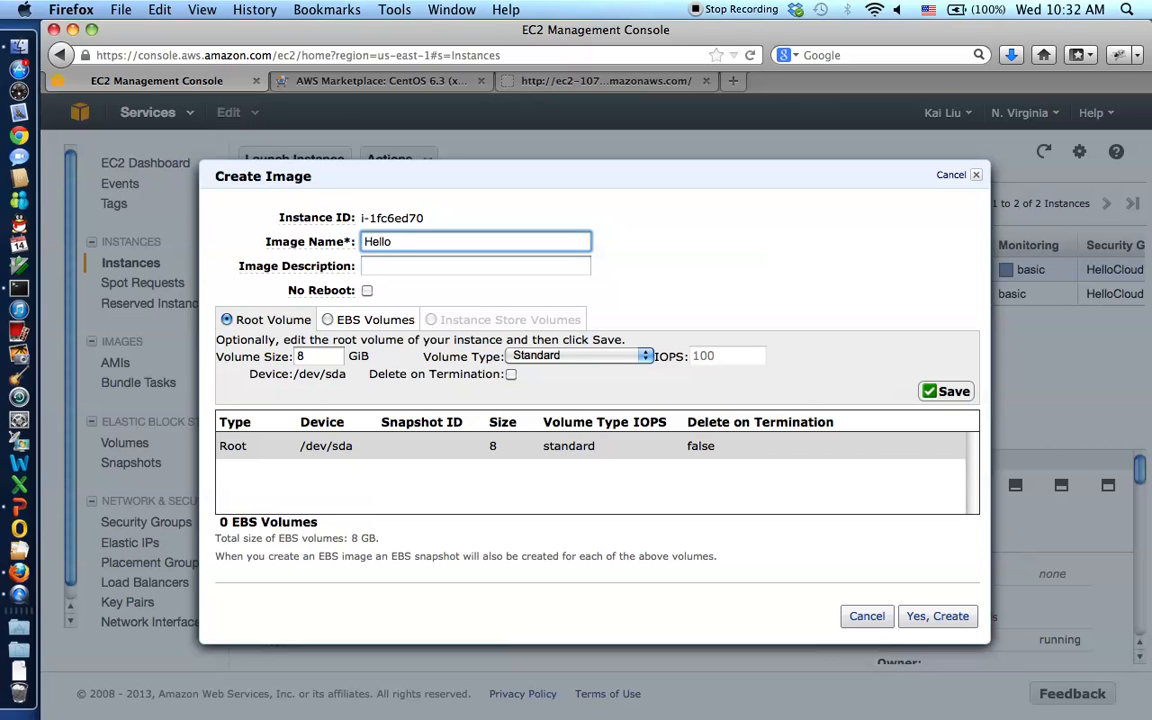
type(" C")
key("BackSpace")
key("BackSpace")
type("Cloud")
key("Tab")
type("Hee")
key("BackSpace")
type("llo Cloud")
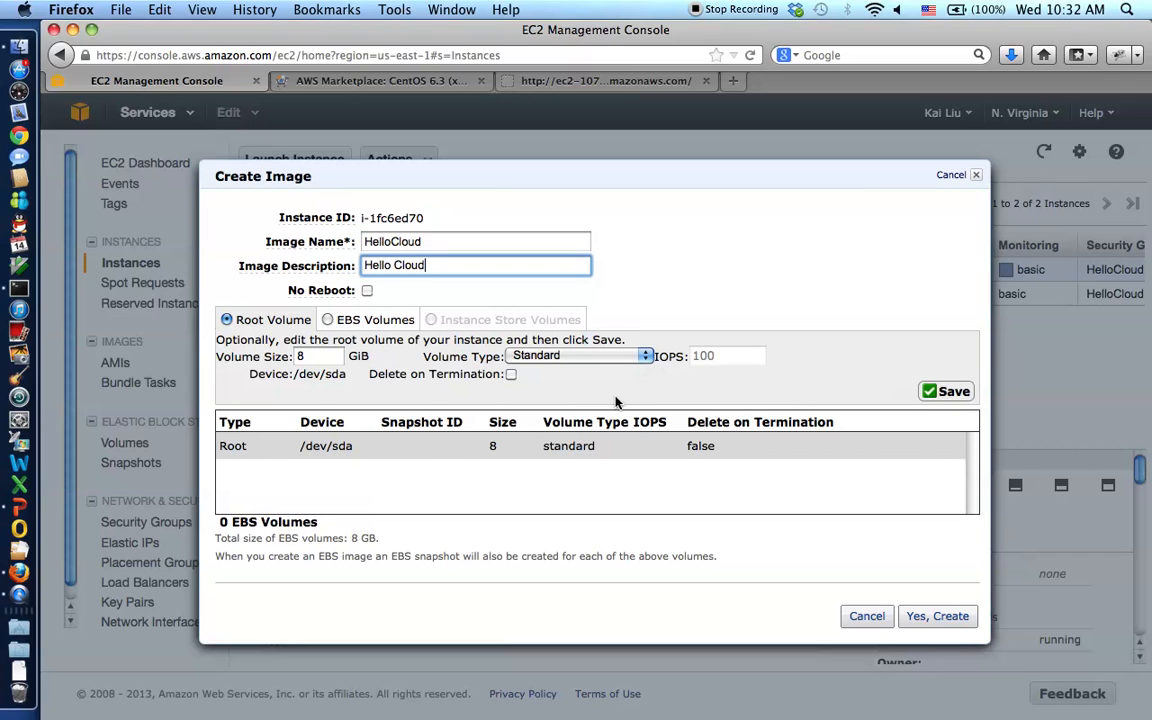
left_click(909, 618)
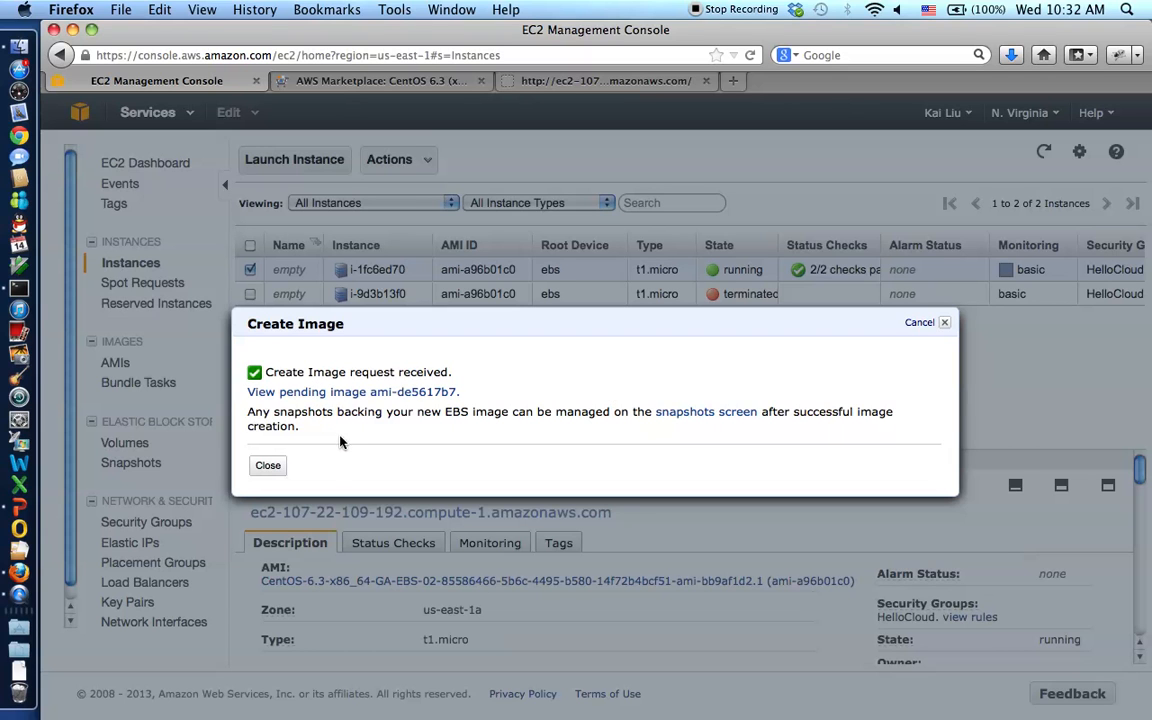
left_click(945, 323)
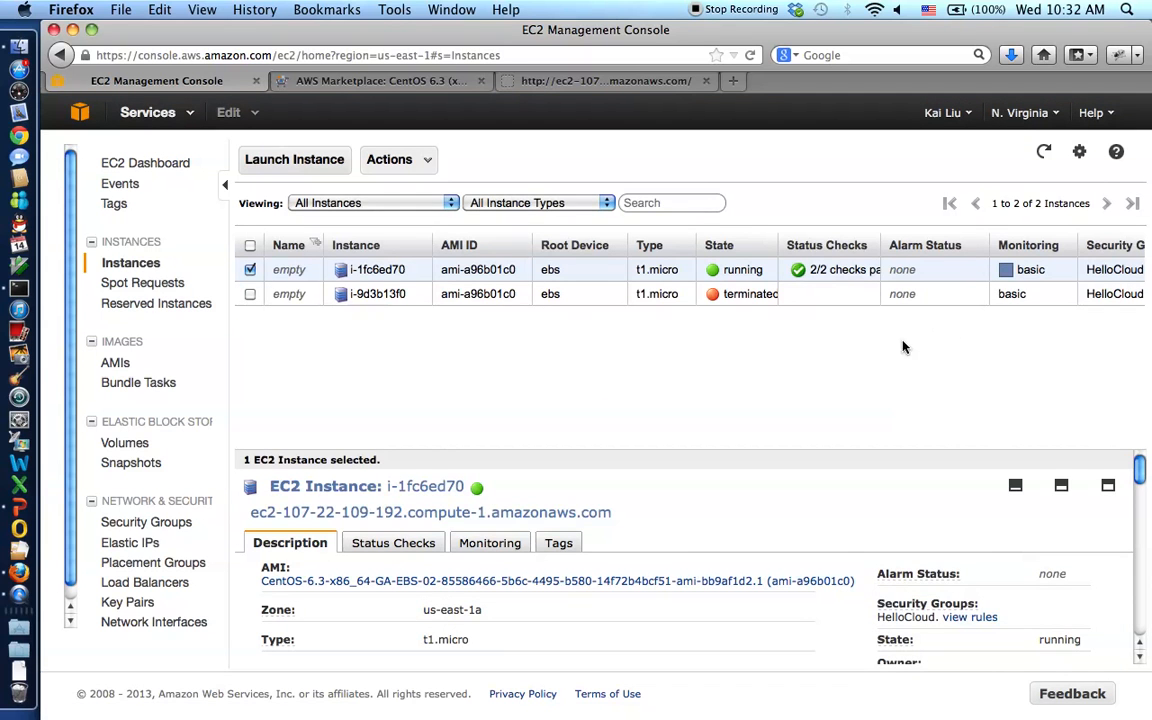
- Open the list of owned AMIs and refresh it repeatedly to check the HelloCloud image's status
left_click(115, 366)
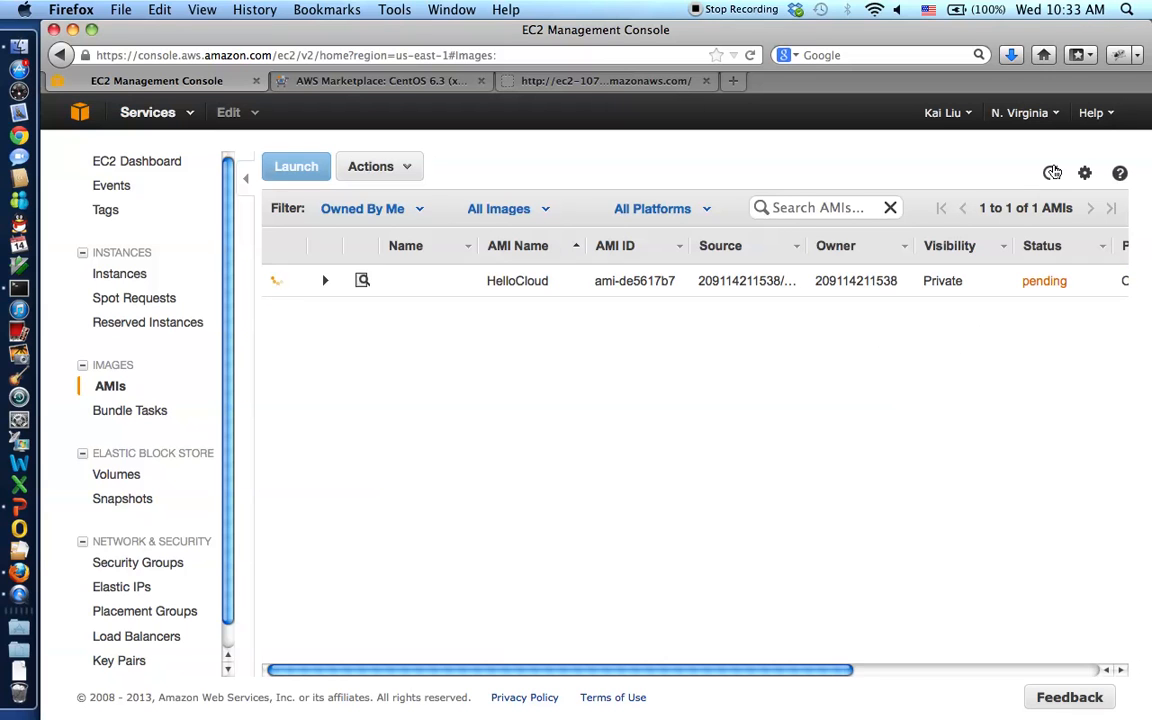
left_click(1052, 174)
left_click(1052, 173)
left_click(1052, 173)
left_click(1052, 173)
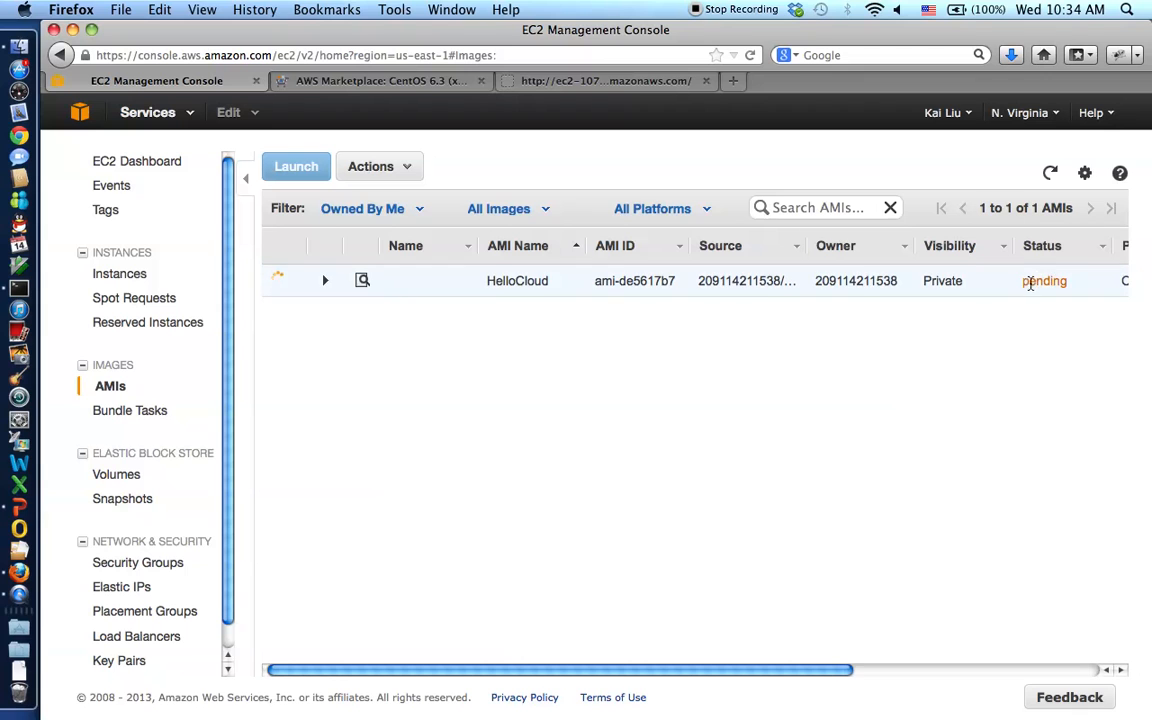
left_click_drag(1022, 283, 1070, 285)
left_click(1074, 289)
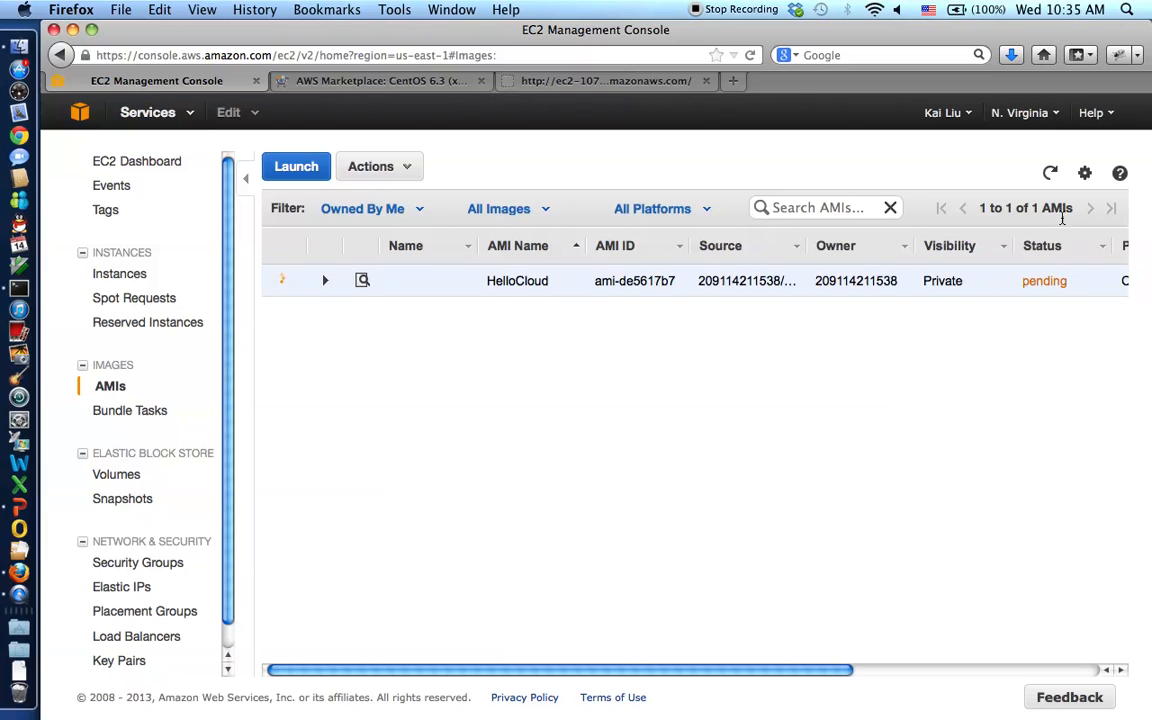
left_click(1051, 174)
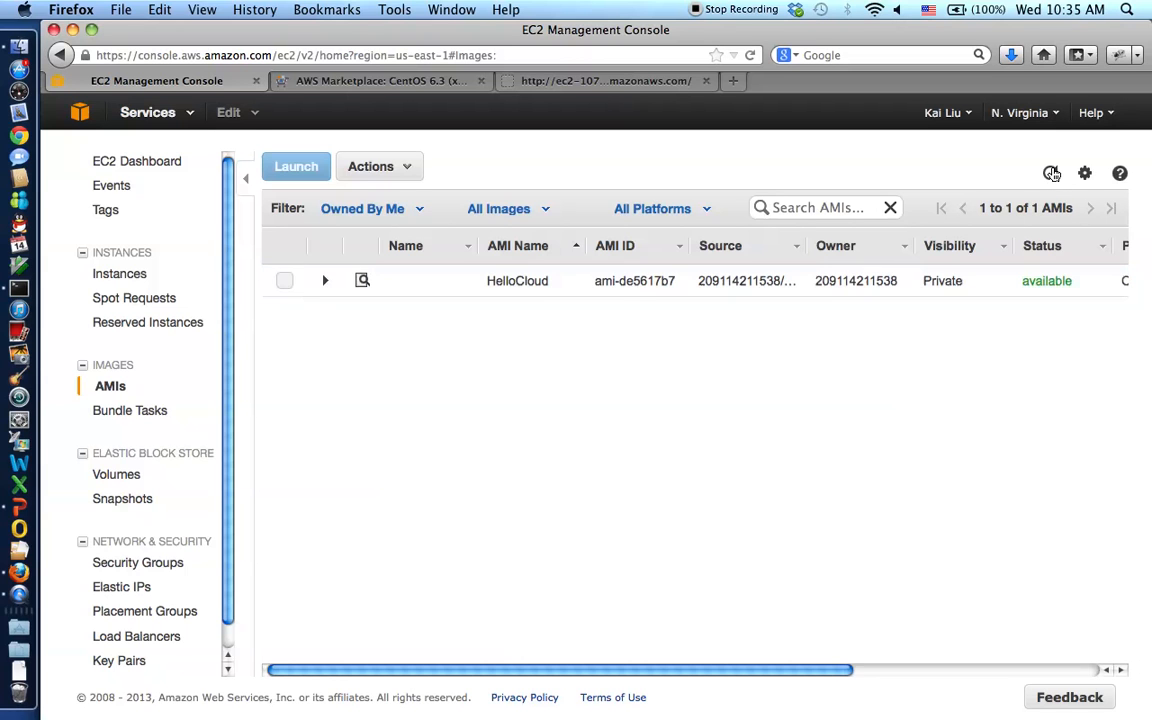